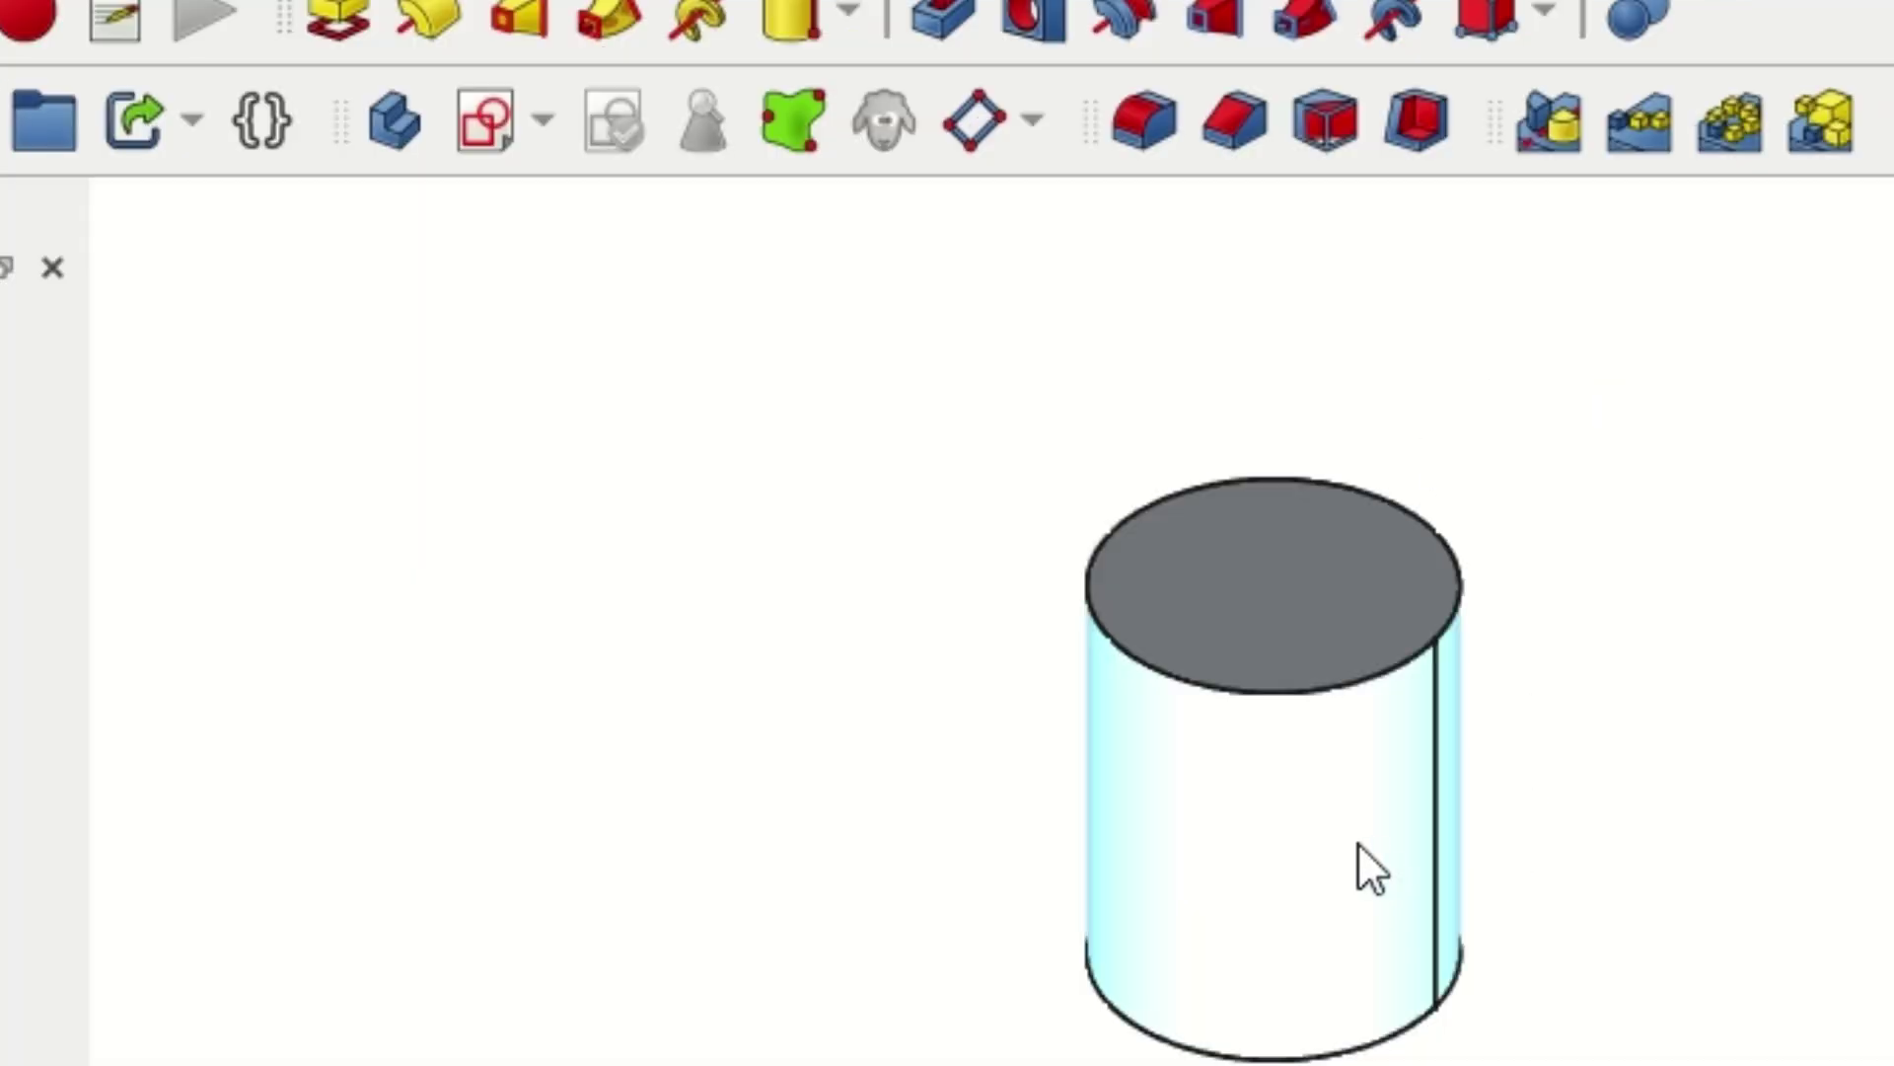
Select the cylinder's curved side face as the face to draft
click(1358, 844)
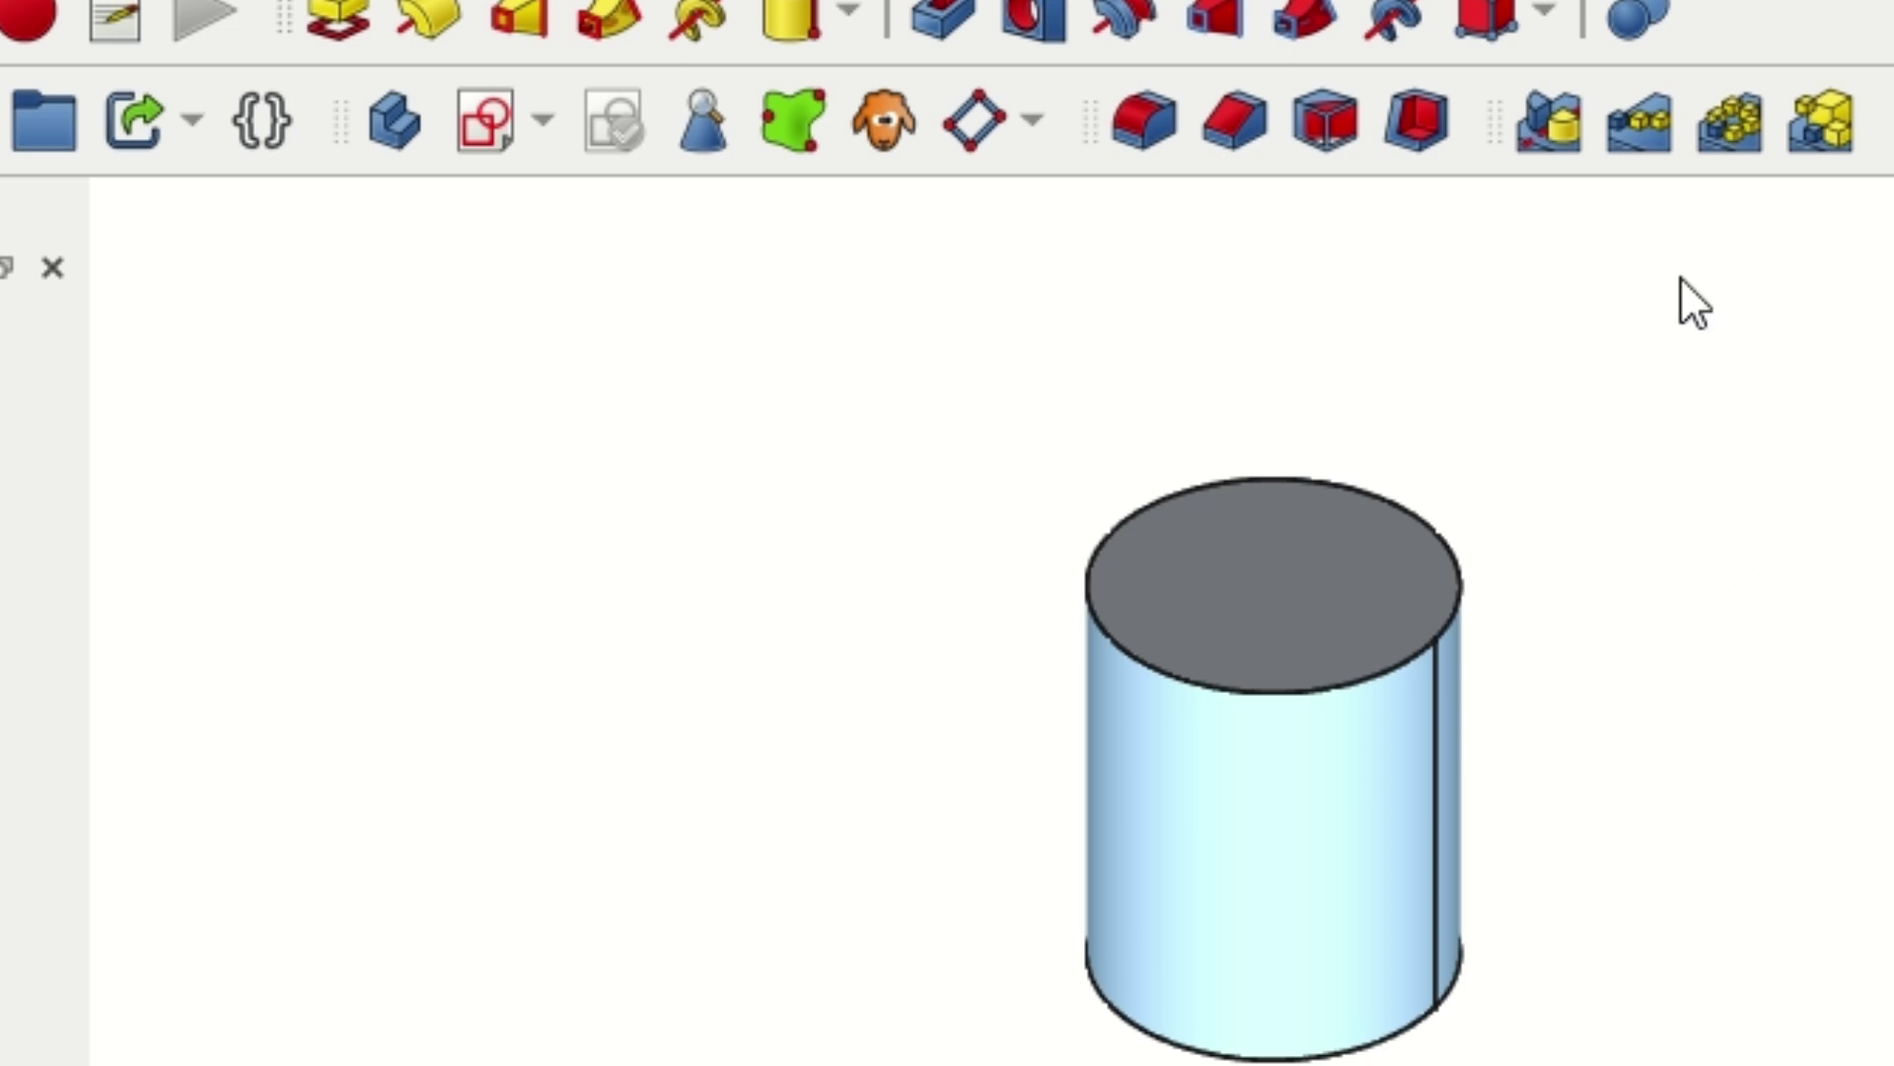
Apply a Draft to the cylinder's side face (Face1) at 3.00°
click(1345, 139)
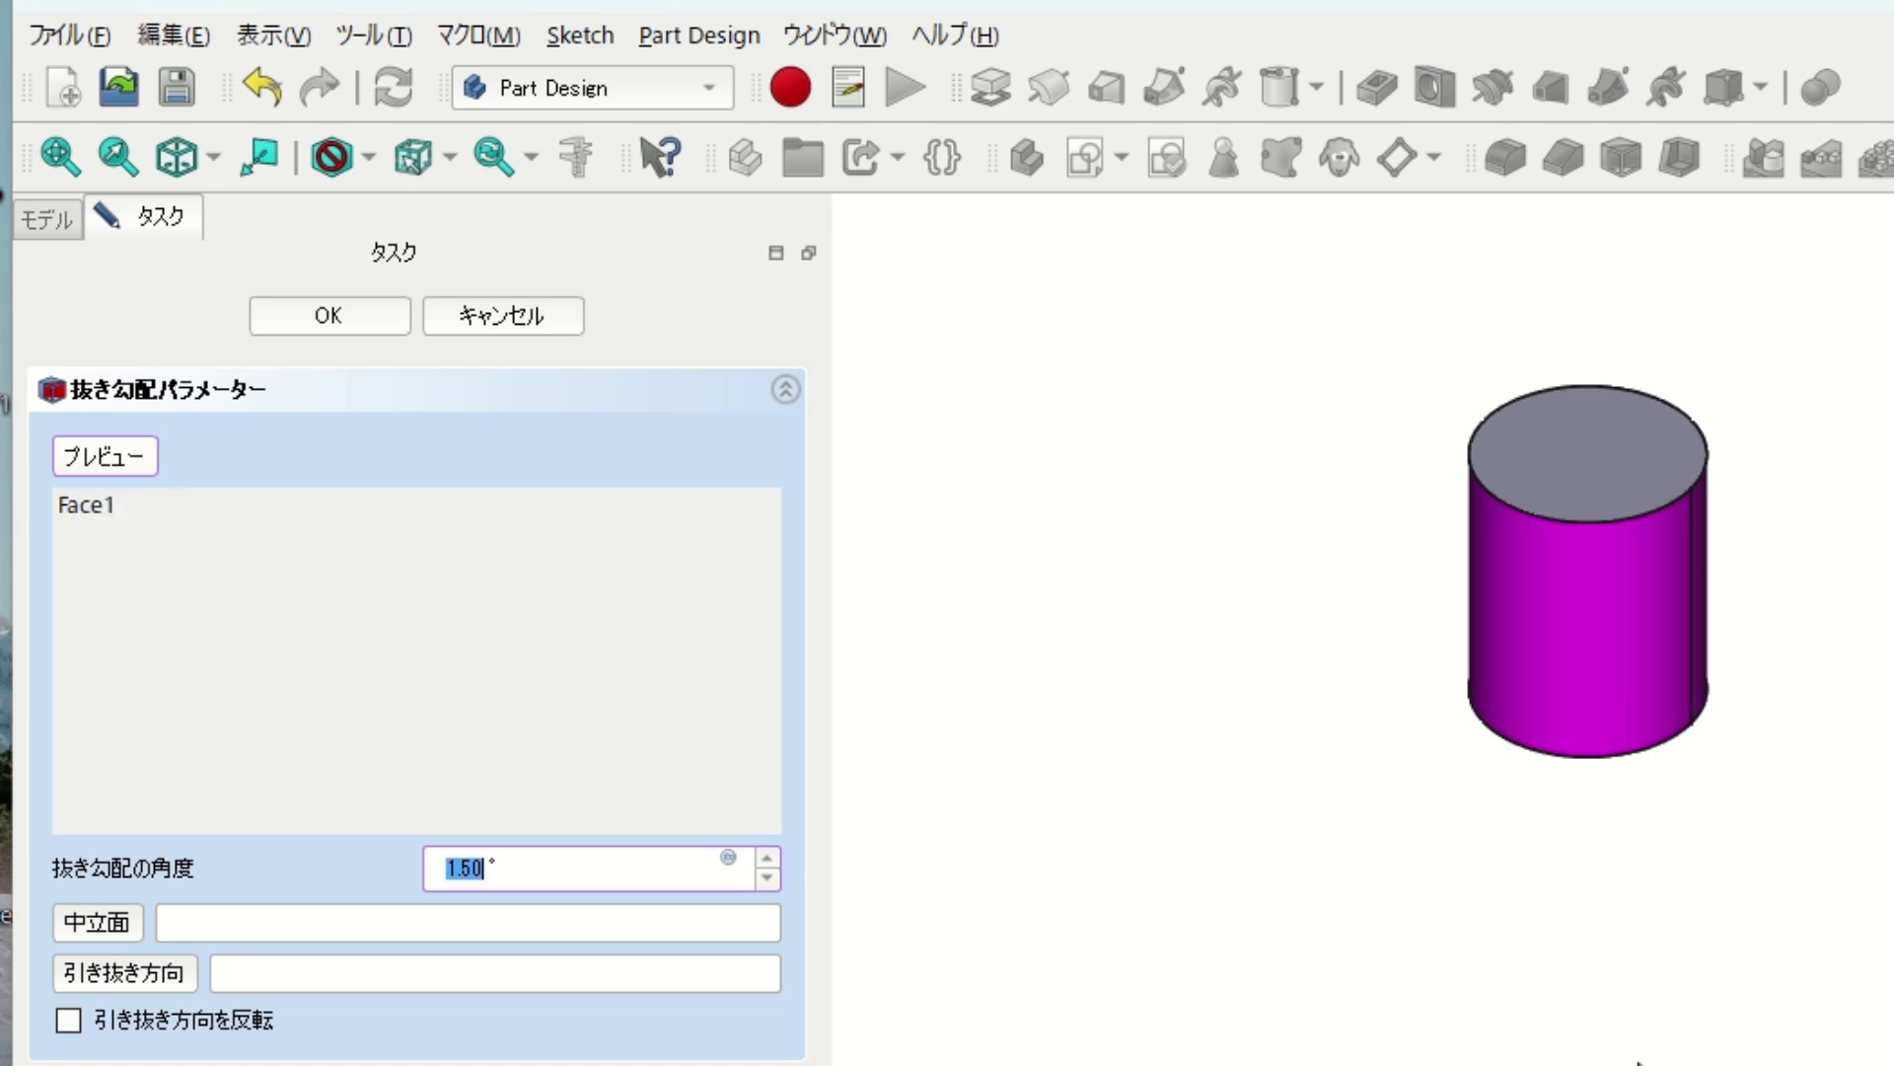
mouse_move(1619, 1036)
middle_down()
mouse_move(1576, 1012)
mouse_move(1121, 1053)
middle_up()
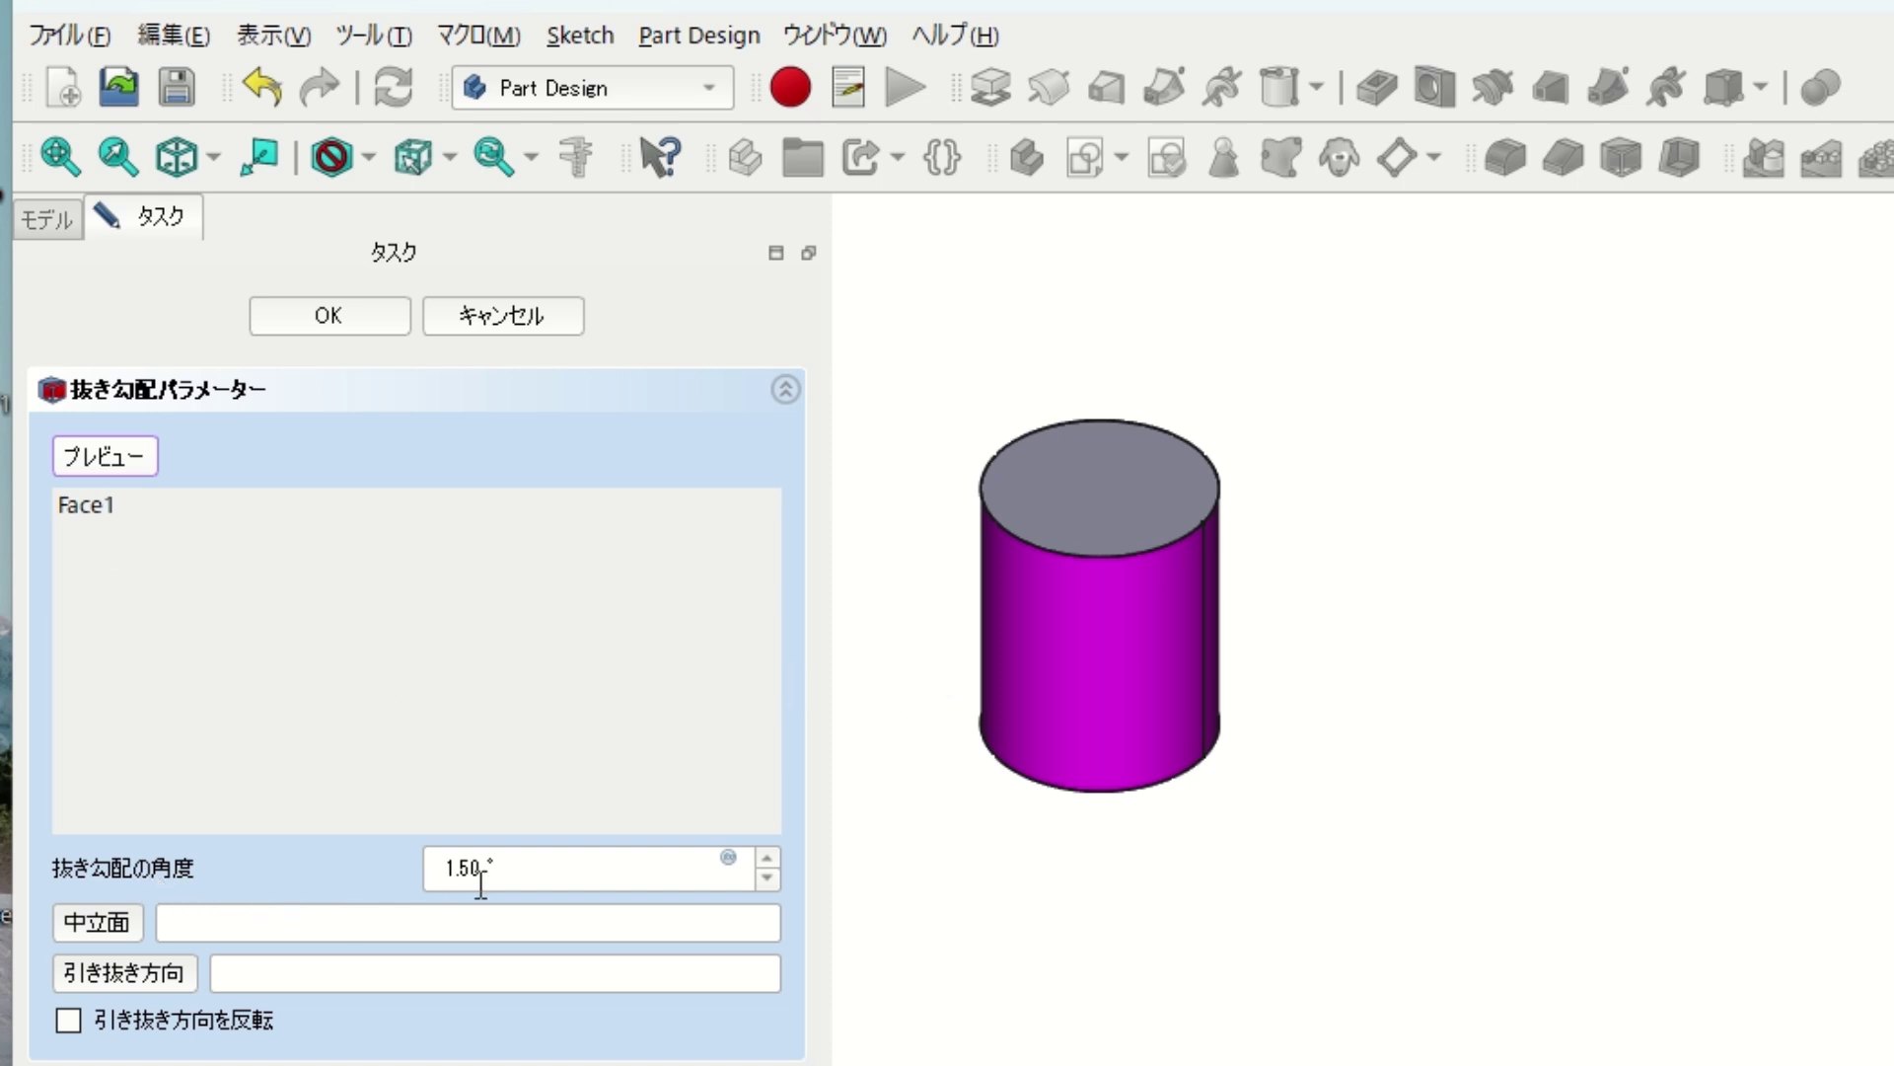
click(582, 870)
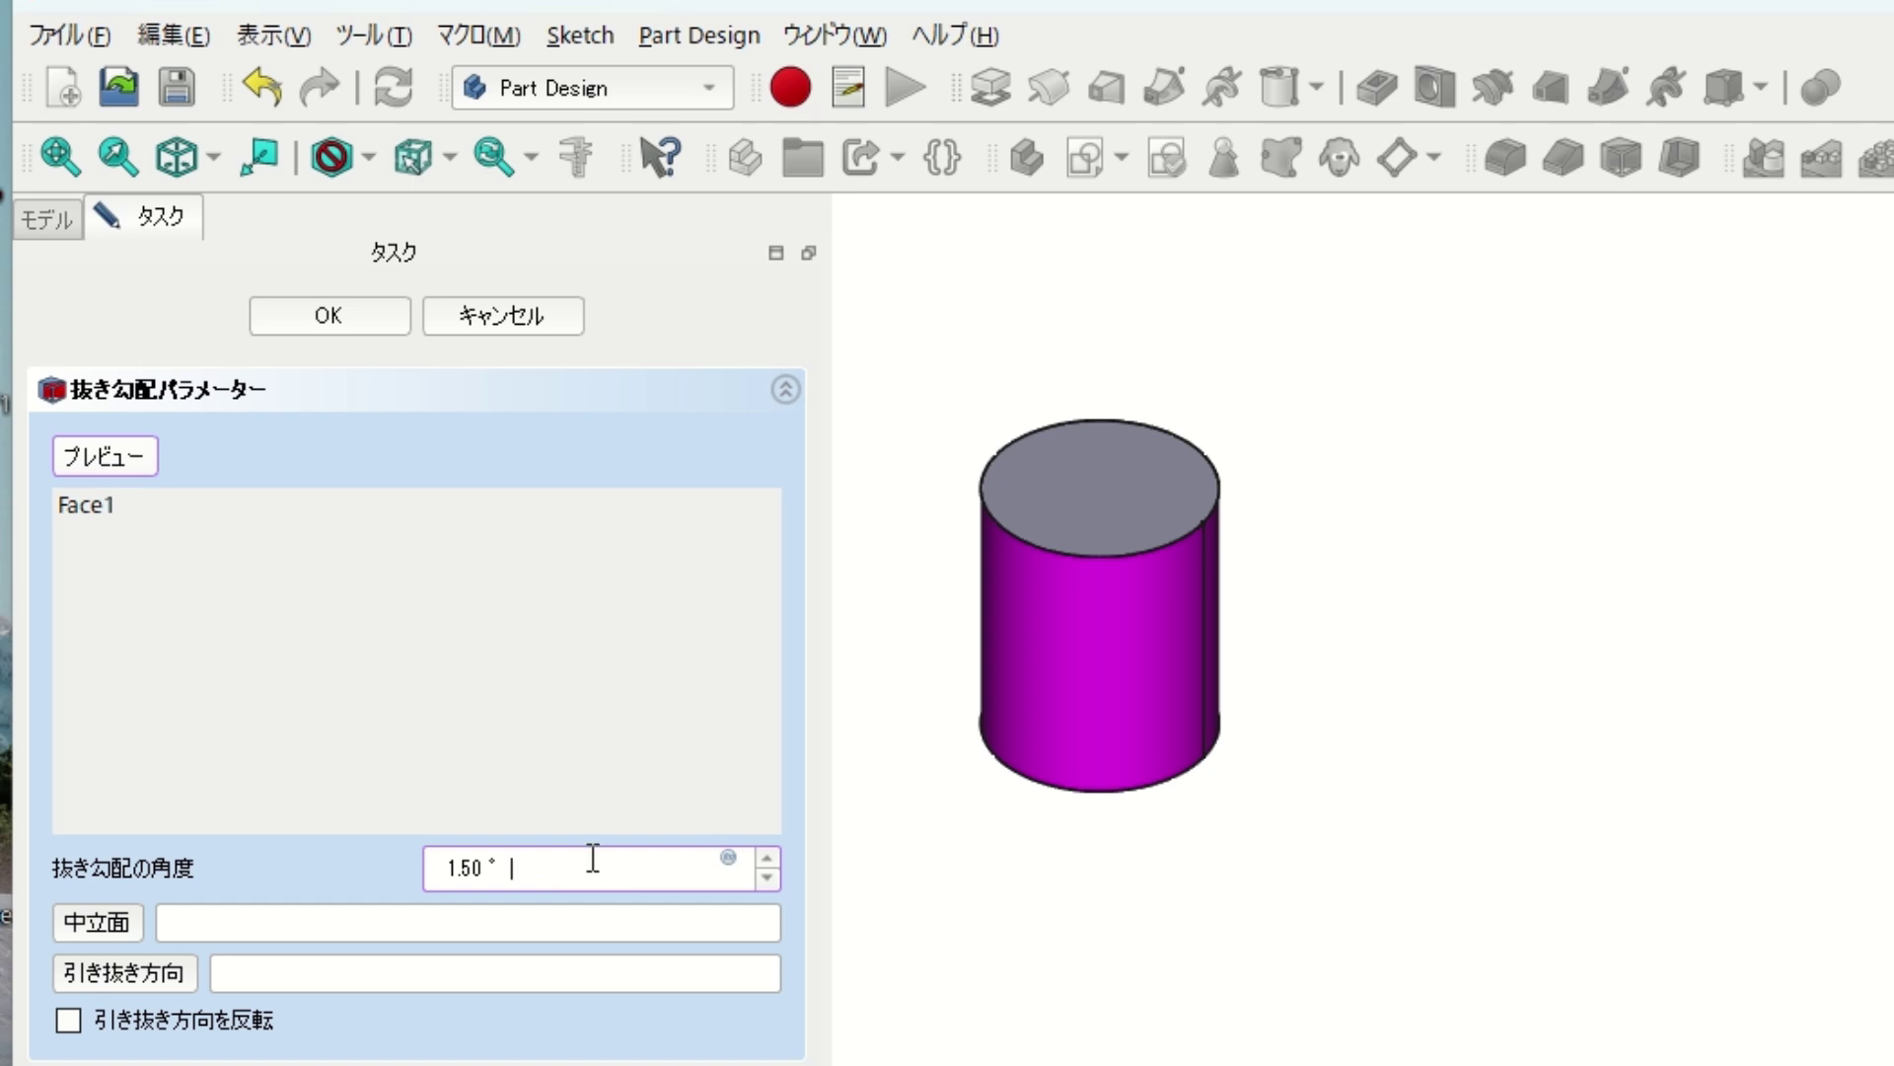
scroll(593, 857, down, 2)
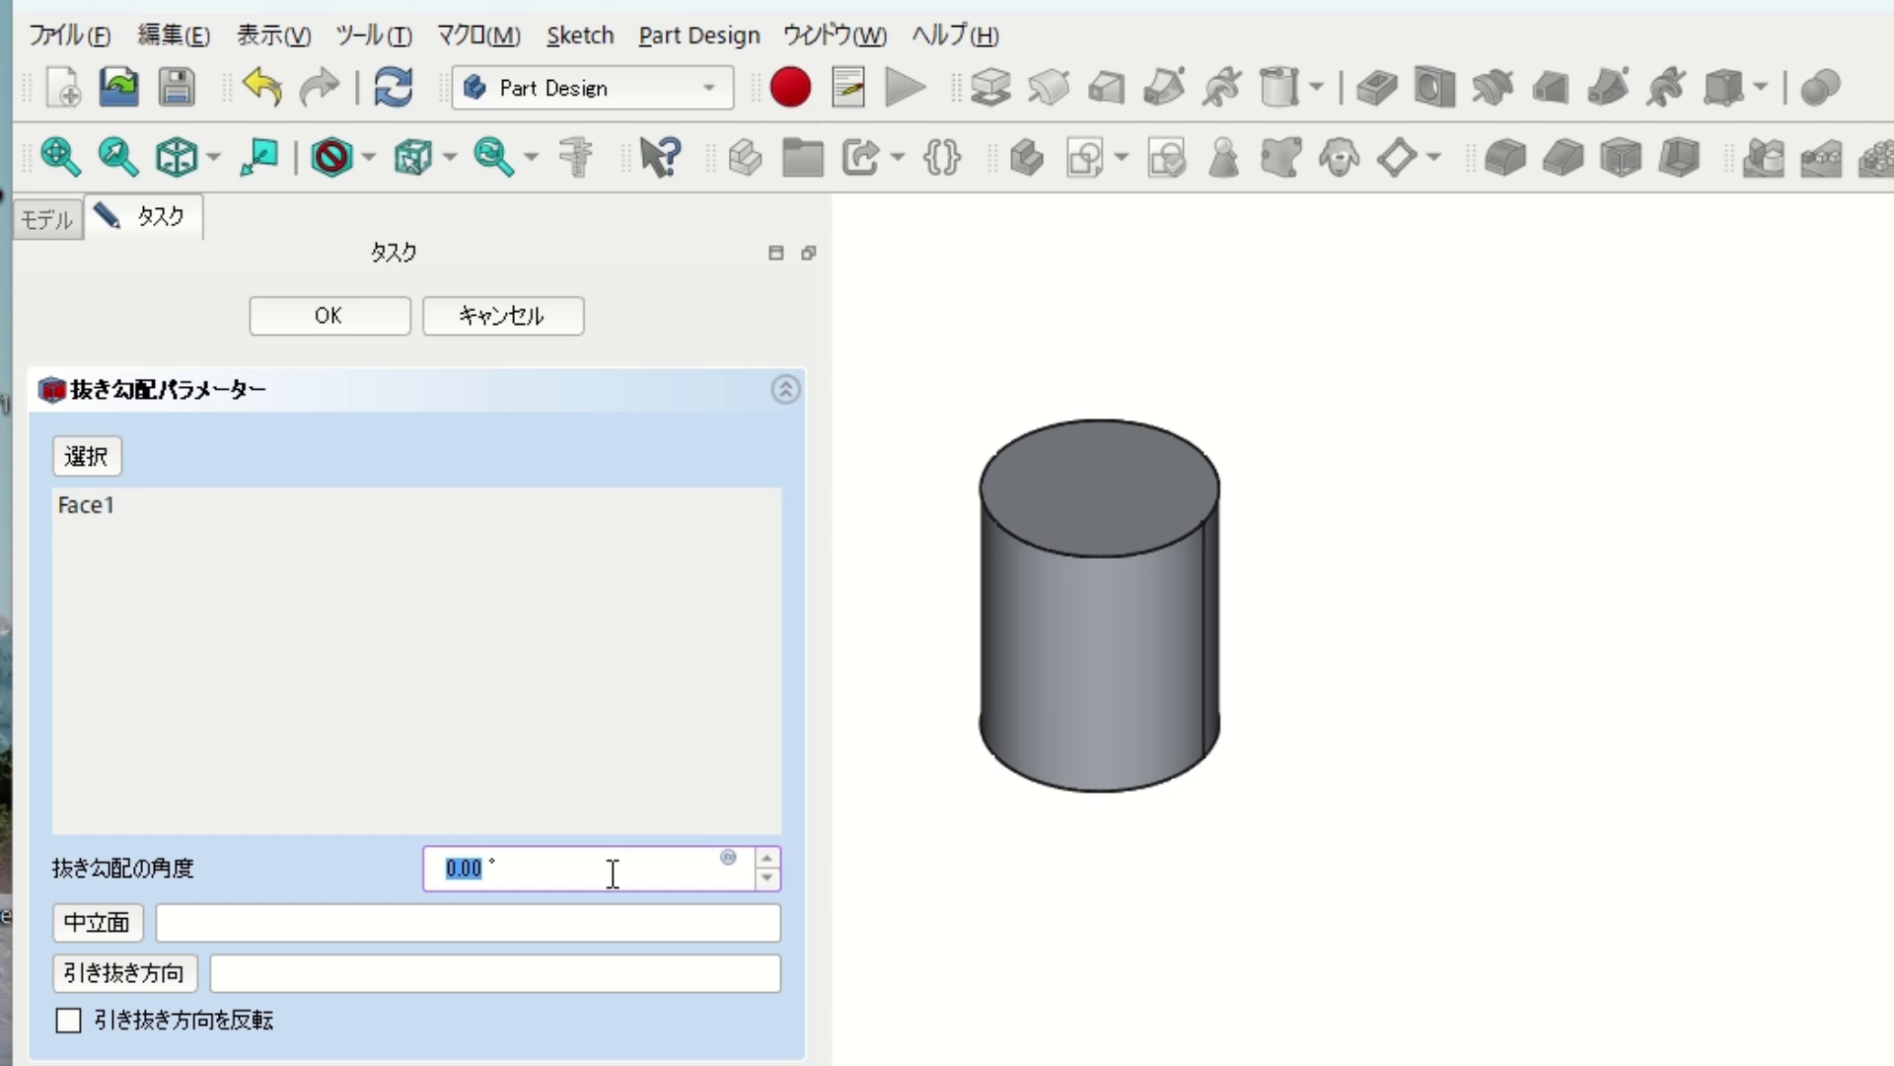
scroll(610, 868, up, 5)
scroll(611, 873, up, 2)
scroll(613, 869, up, 2)
scroll(614, 865, up, 1)
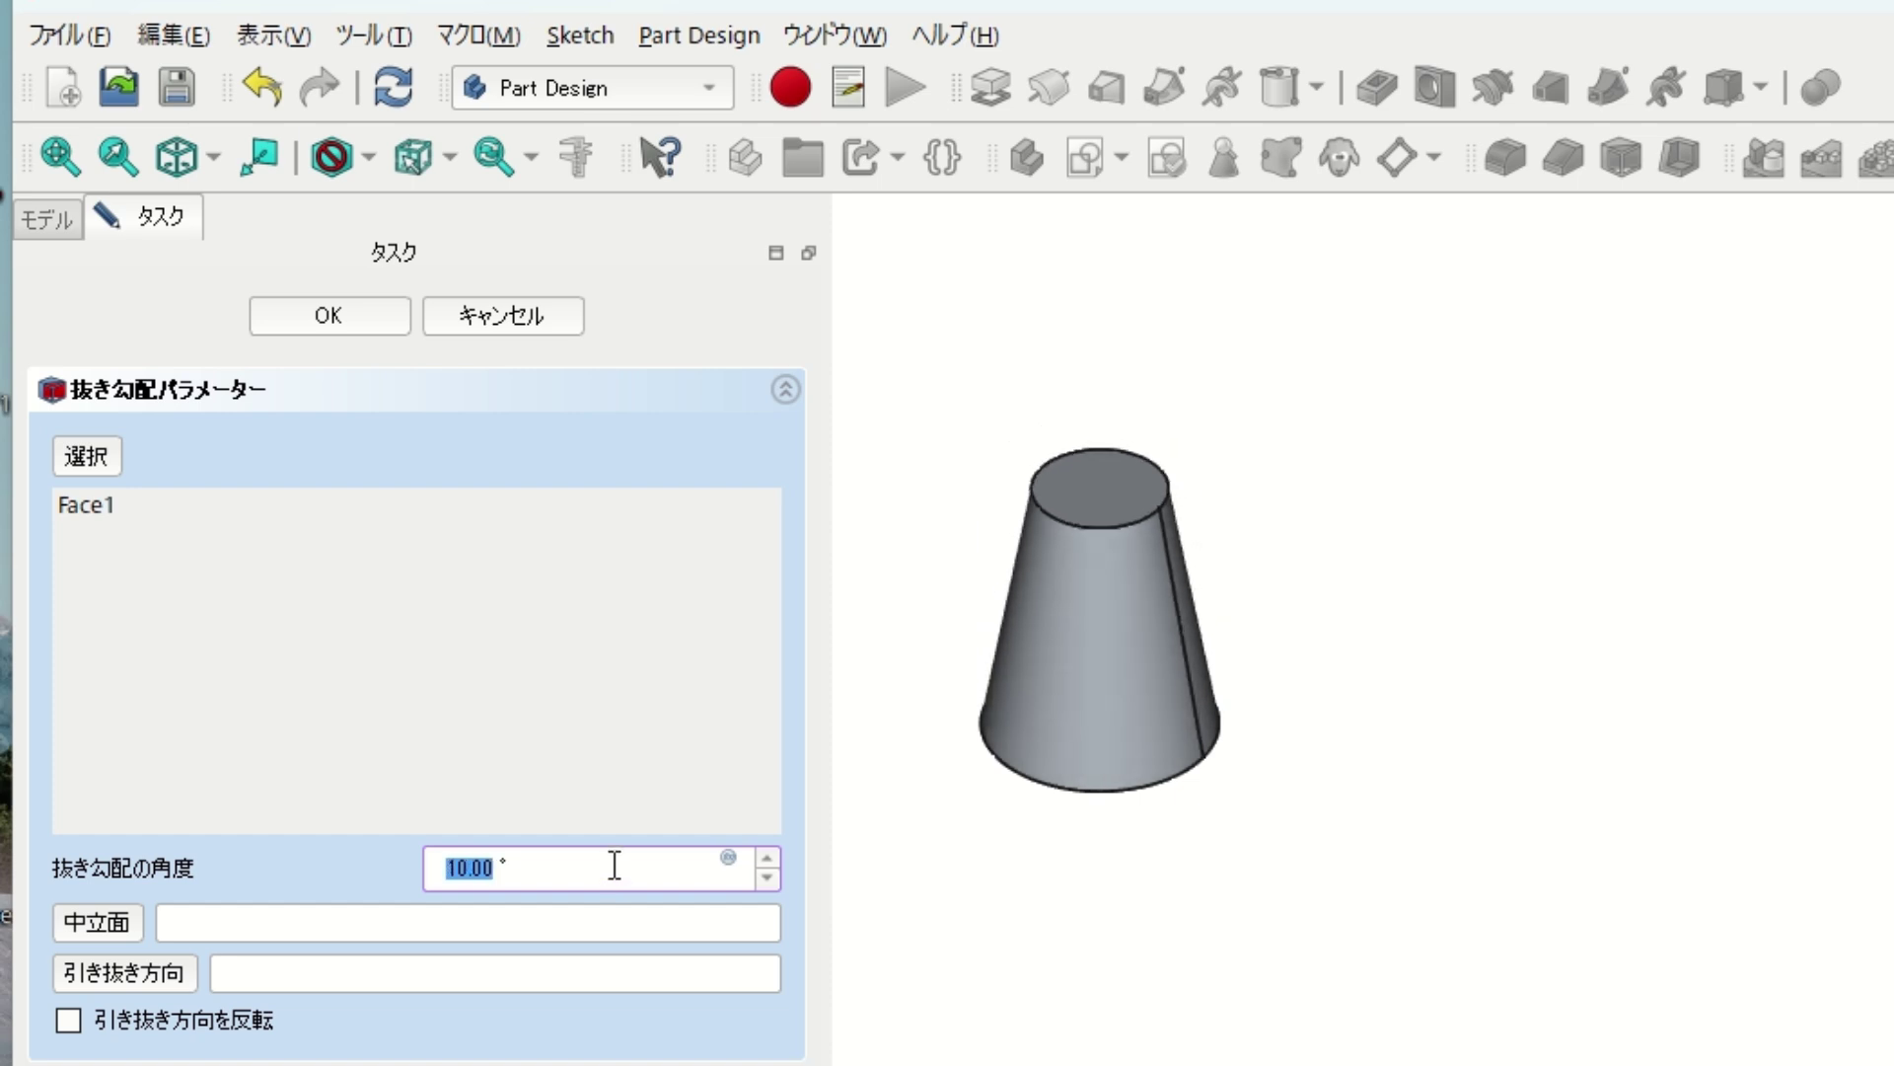
scroll(614, 866, down, 2)
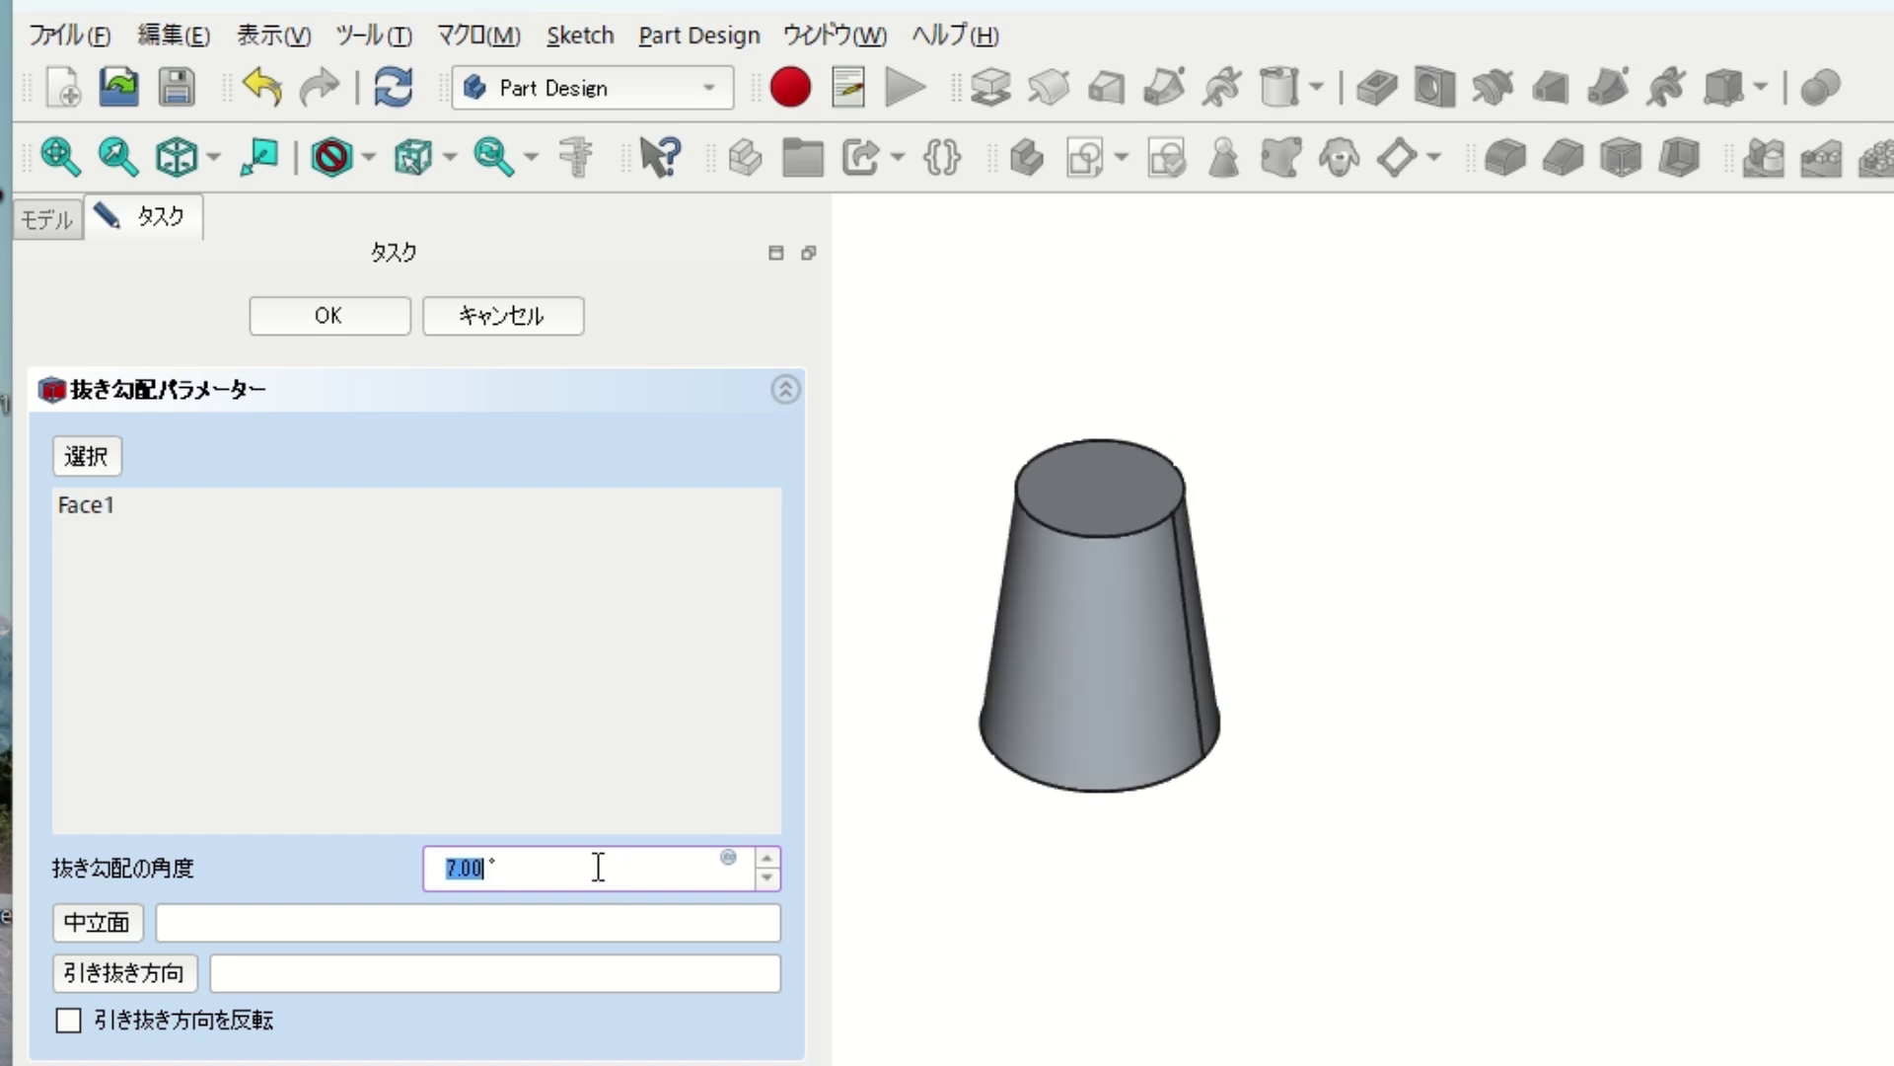
scroll(602, 866, down, 2)
scroll(597, 867, down, 1)
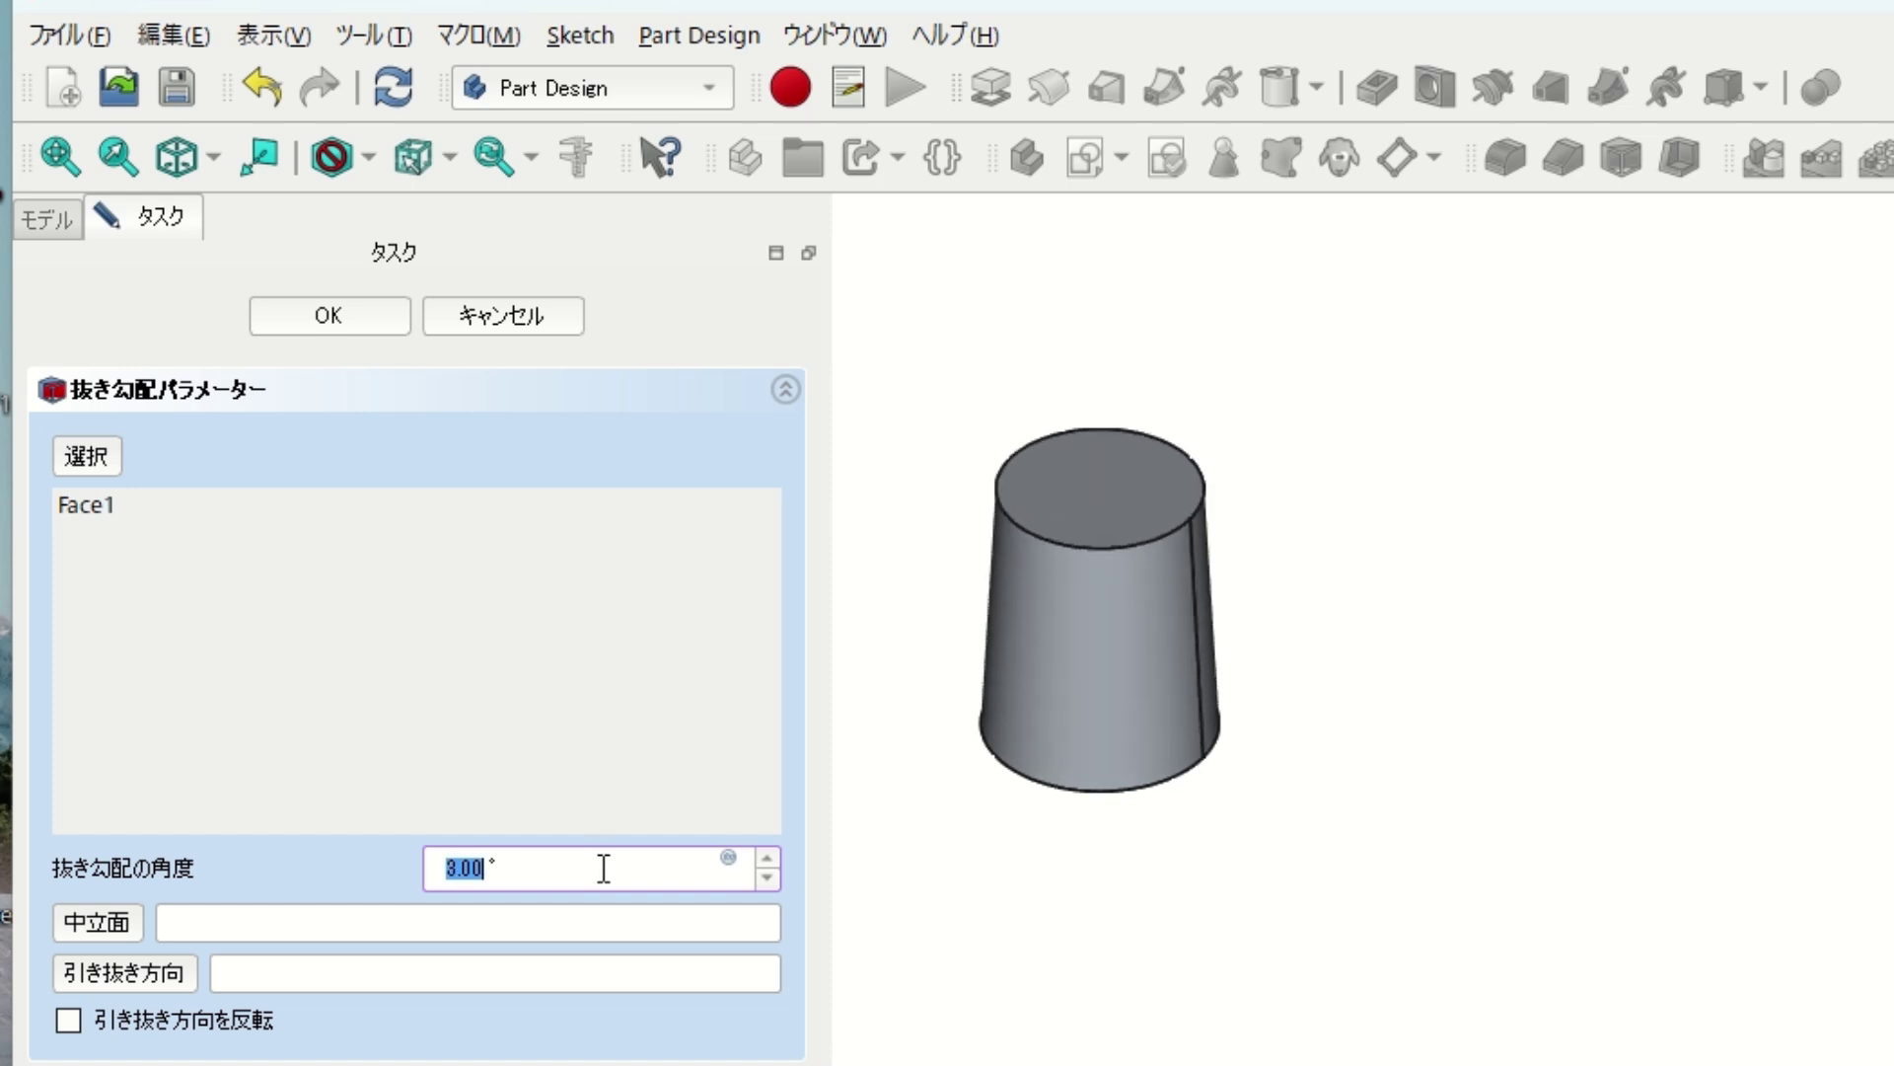
scroll(604, 868, down, 1)
scroll(605, 883, down, 1)
Use the cylinder's top face (Face3) as the draft's neutral plane and try different angles
click(120, 914)
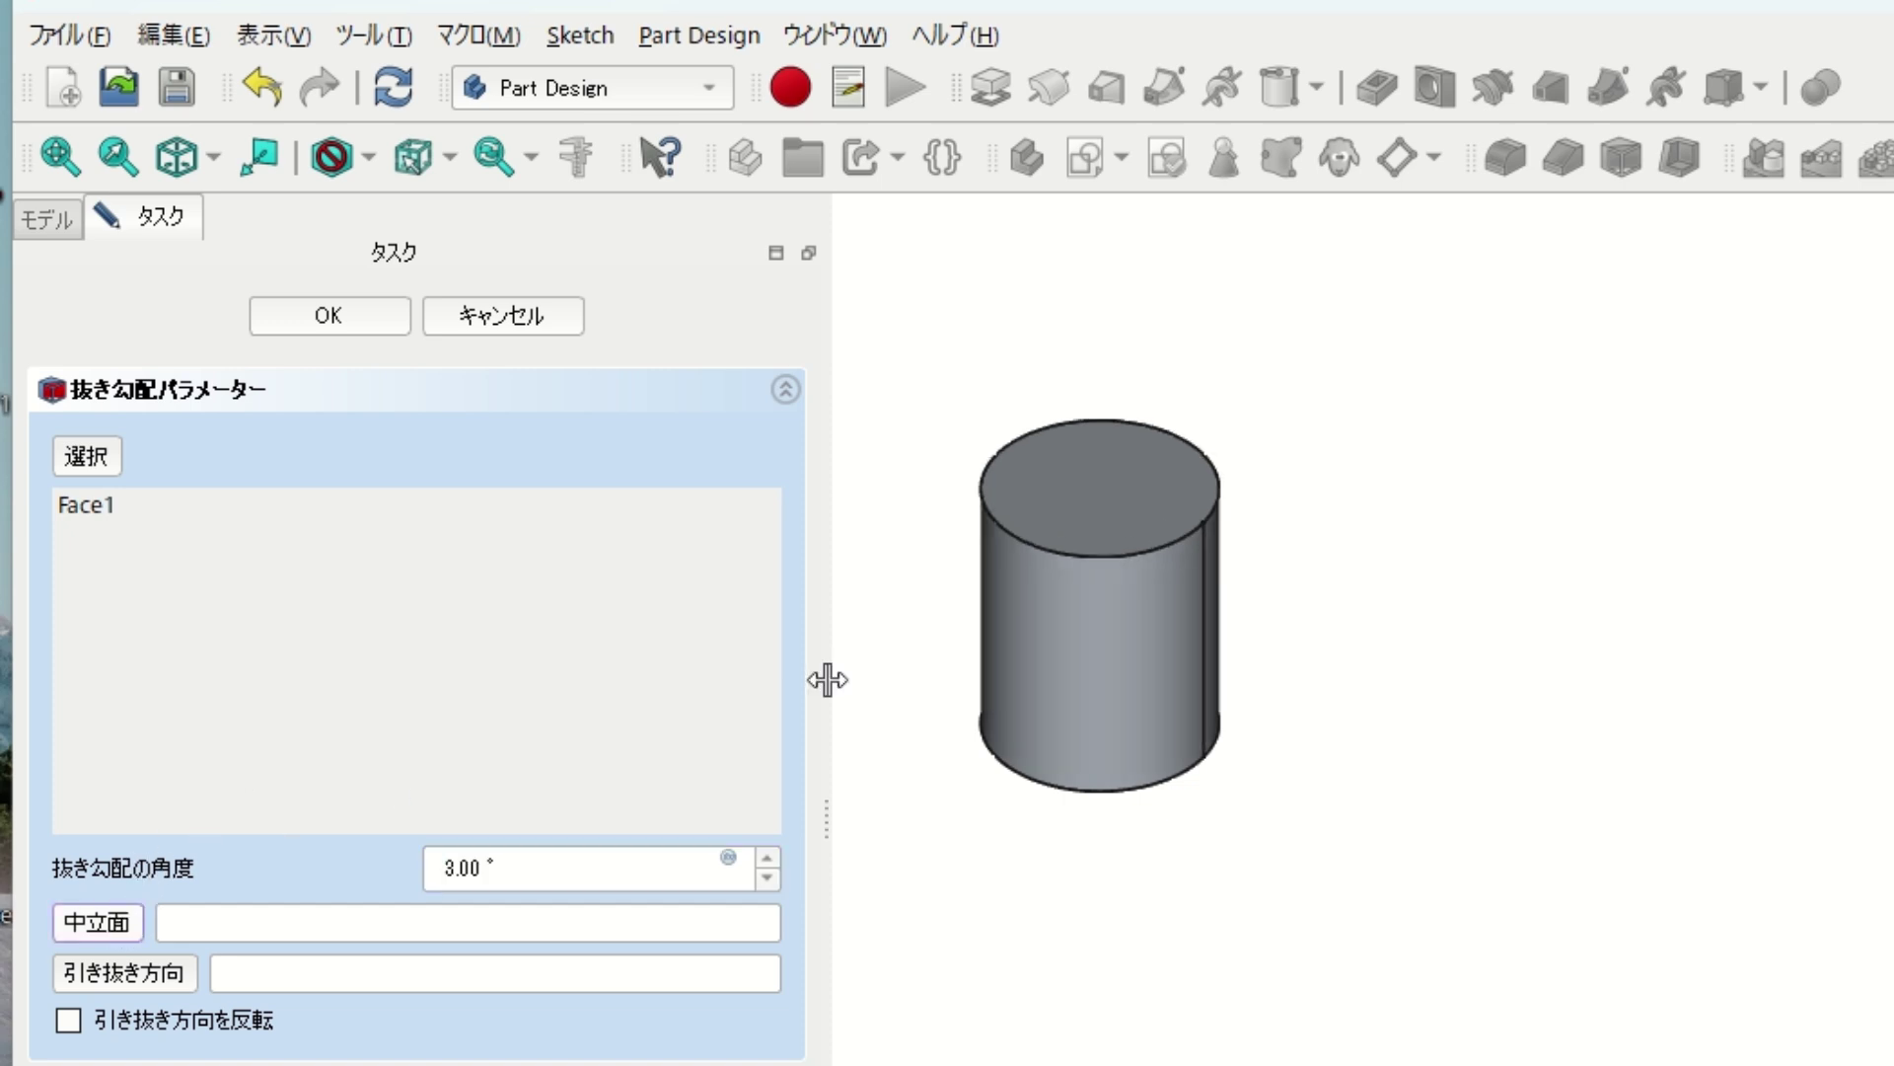
click(1089, 509)
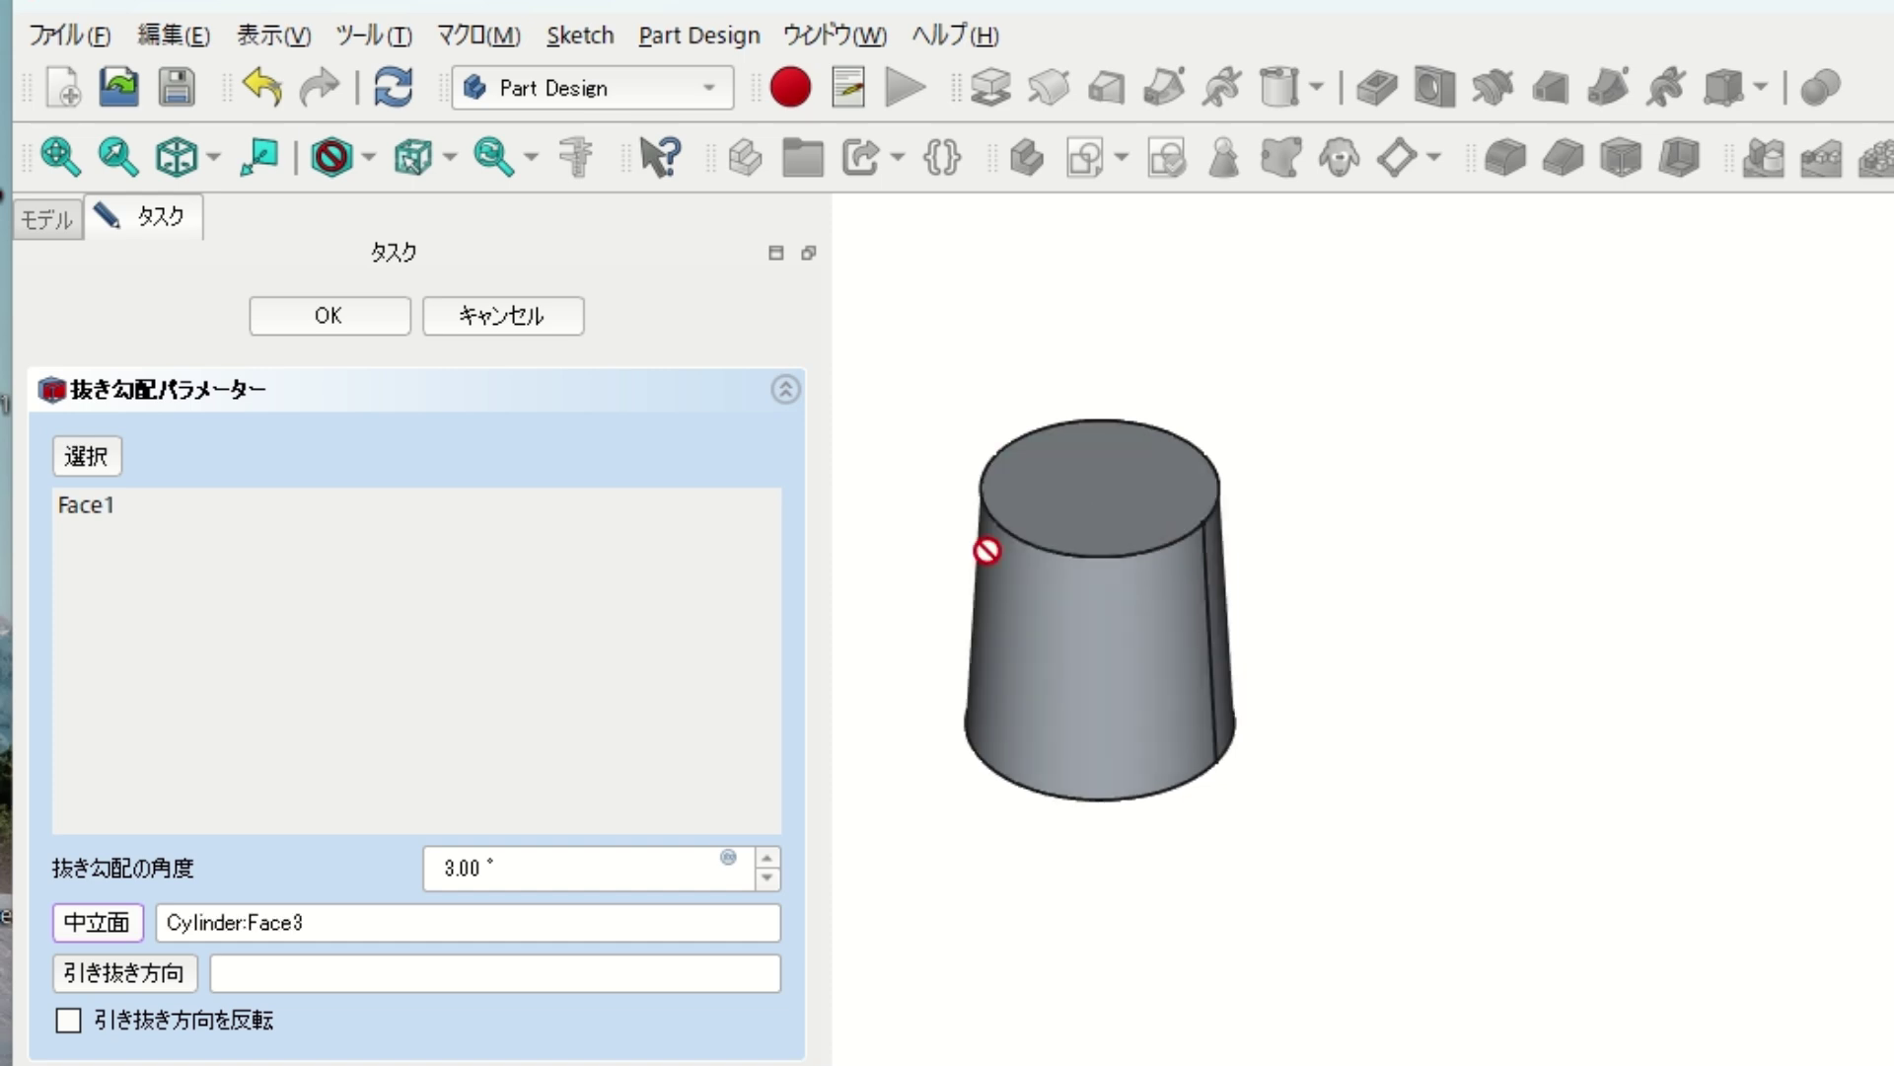
click(643, 857)
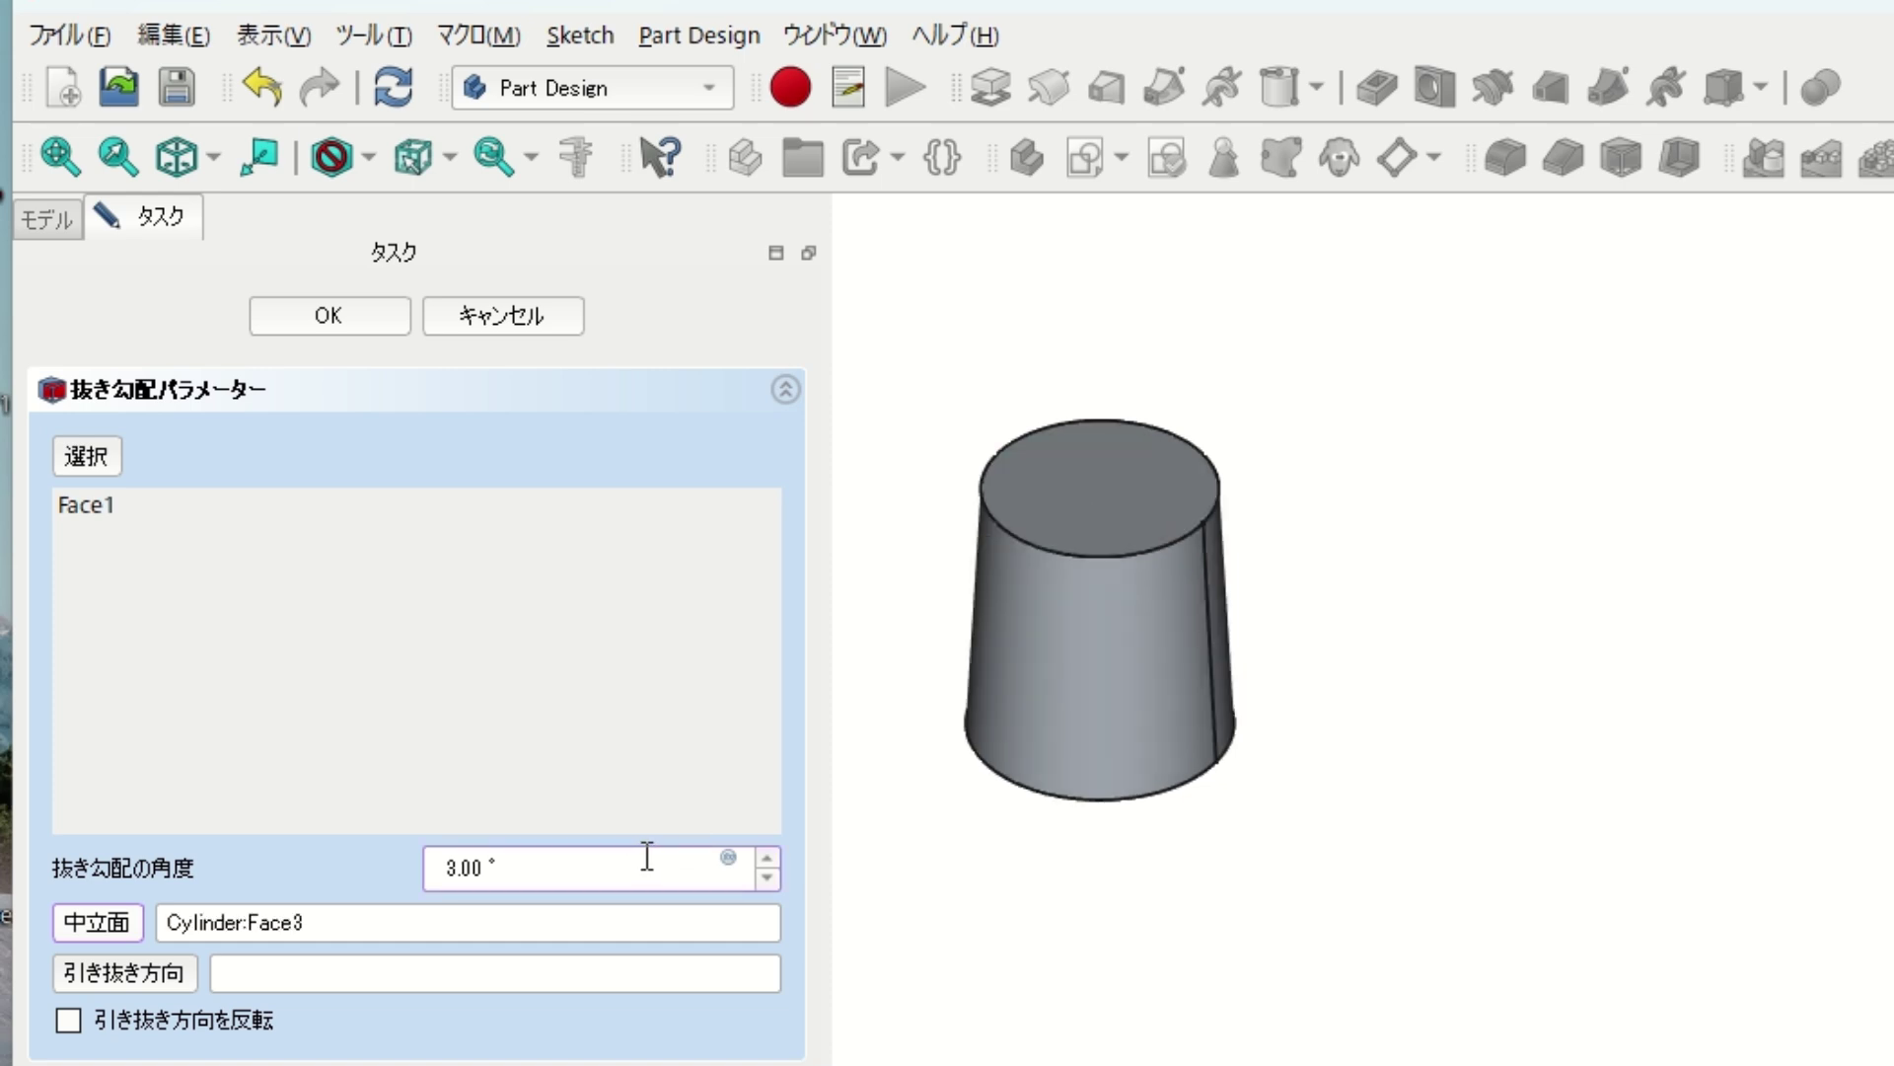
scroll(643, 857, down, 2)
scroll(643, 856, down, 1)
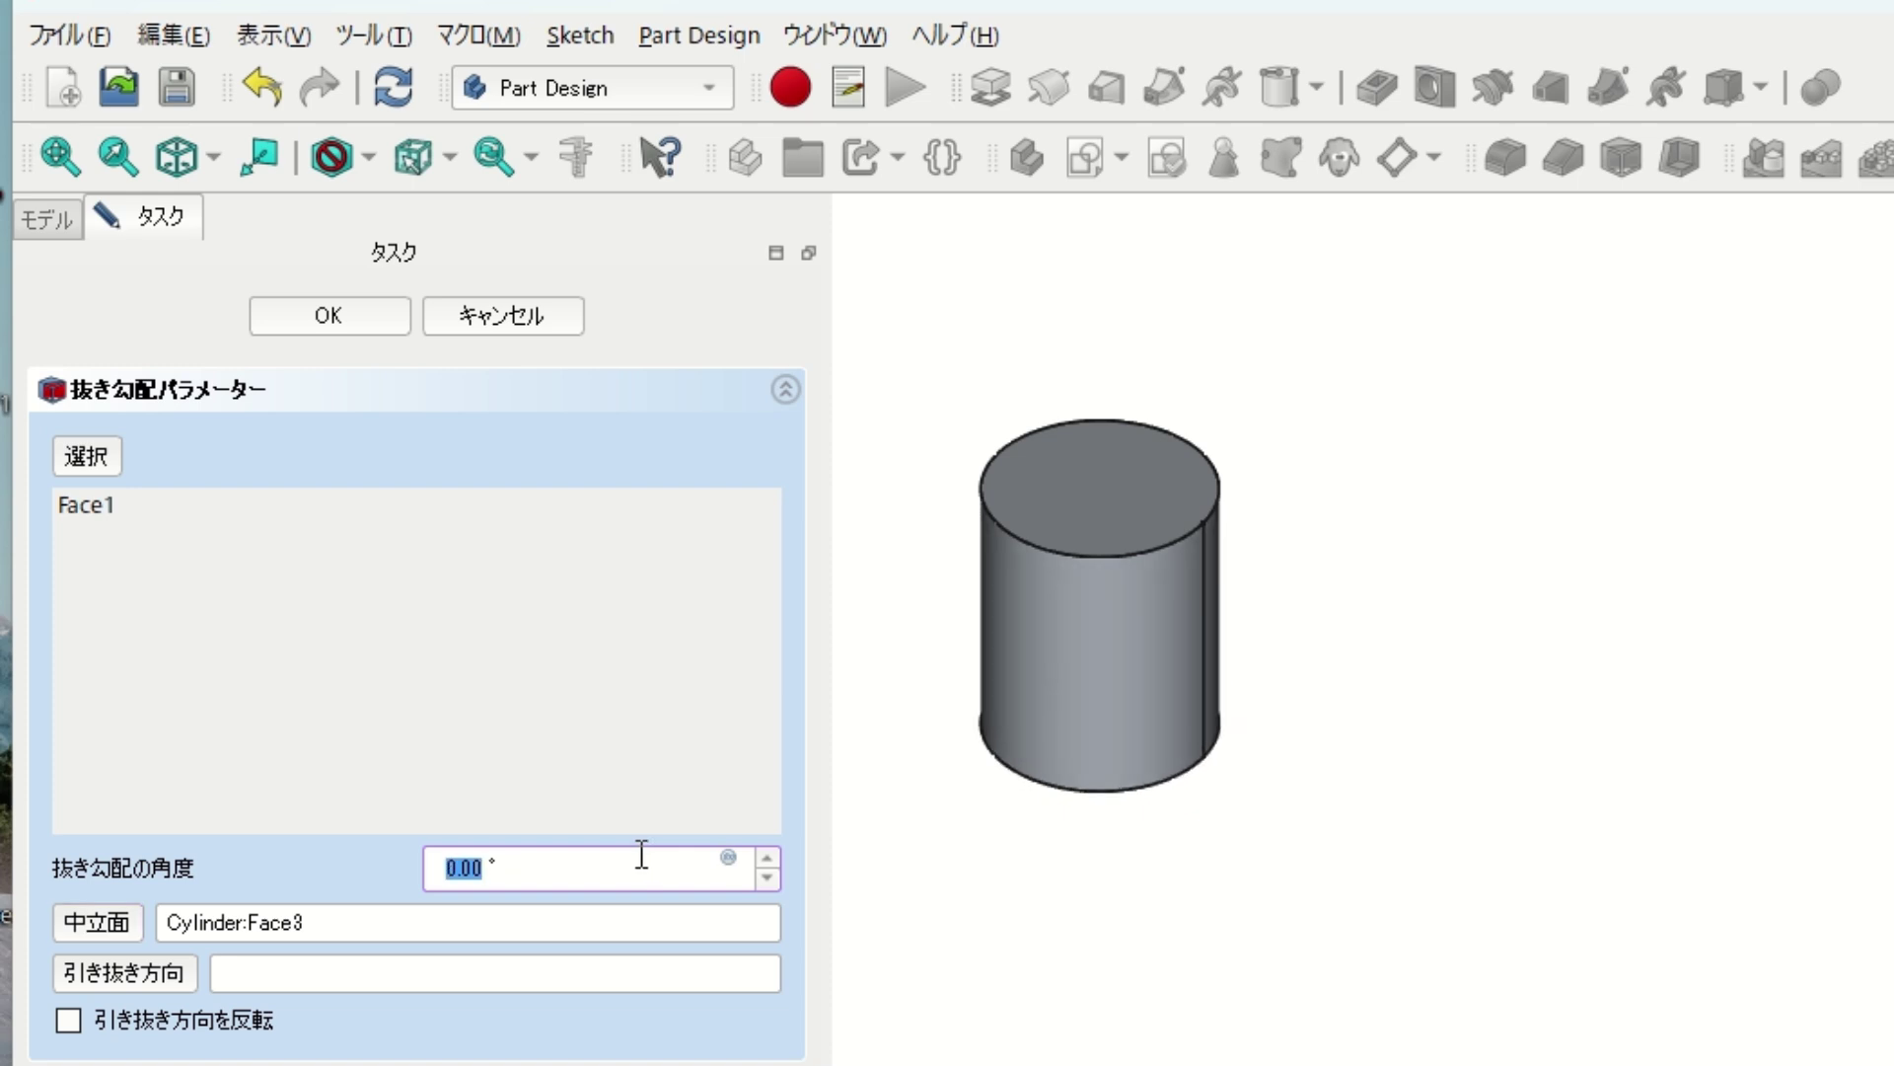
scroll(642, 856, up, 4)
scroll(643, 857, up, 4)
scroll(642, 856, up, 3)
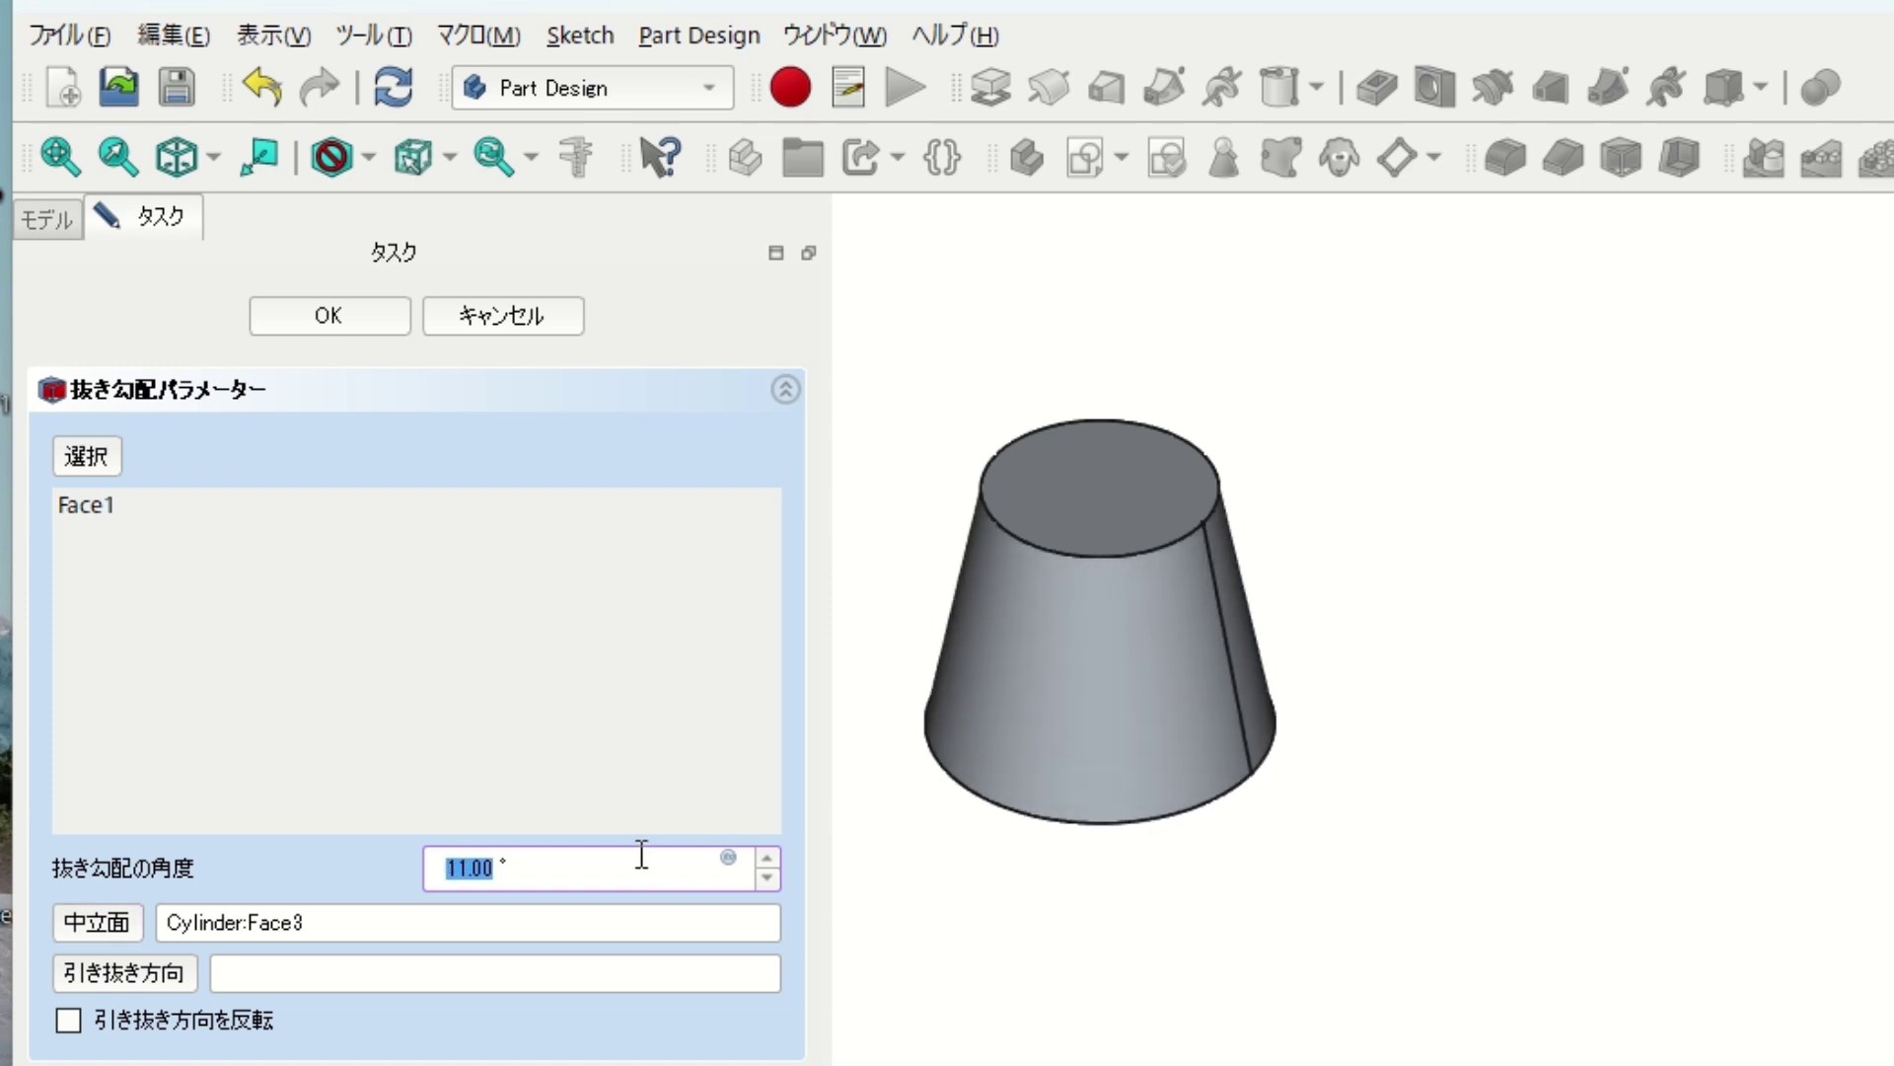
scroll(642, 856, up, 2)
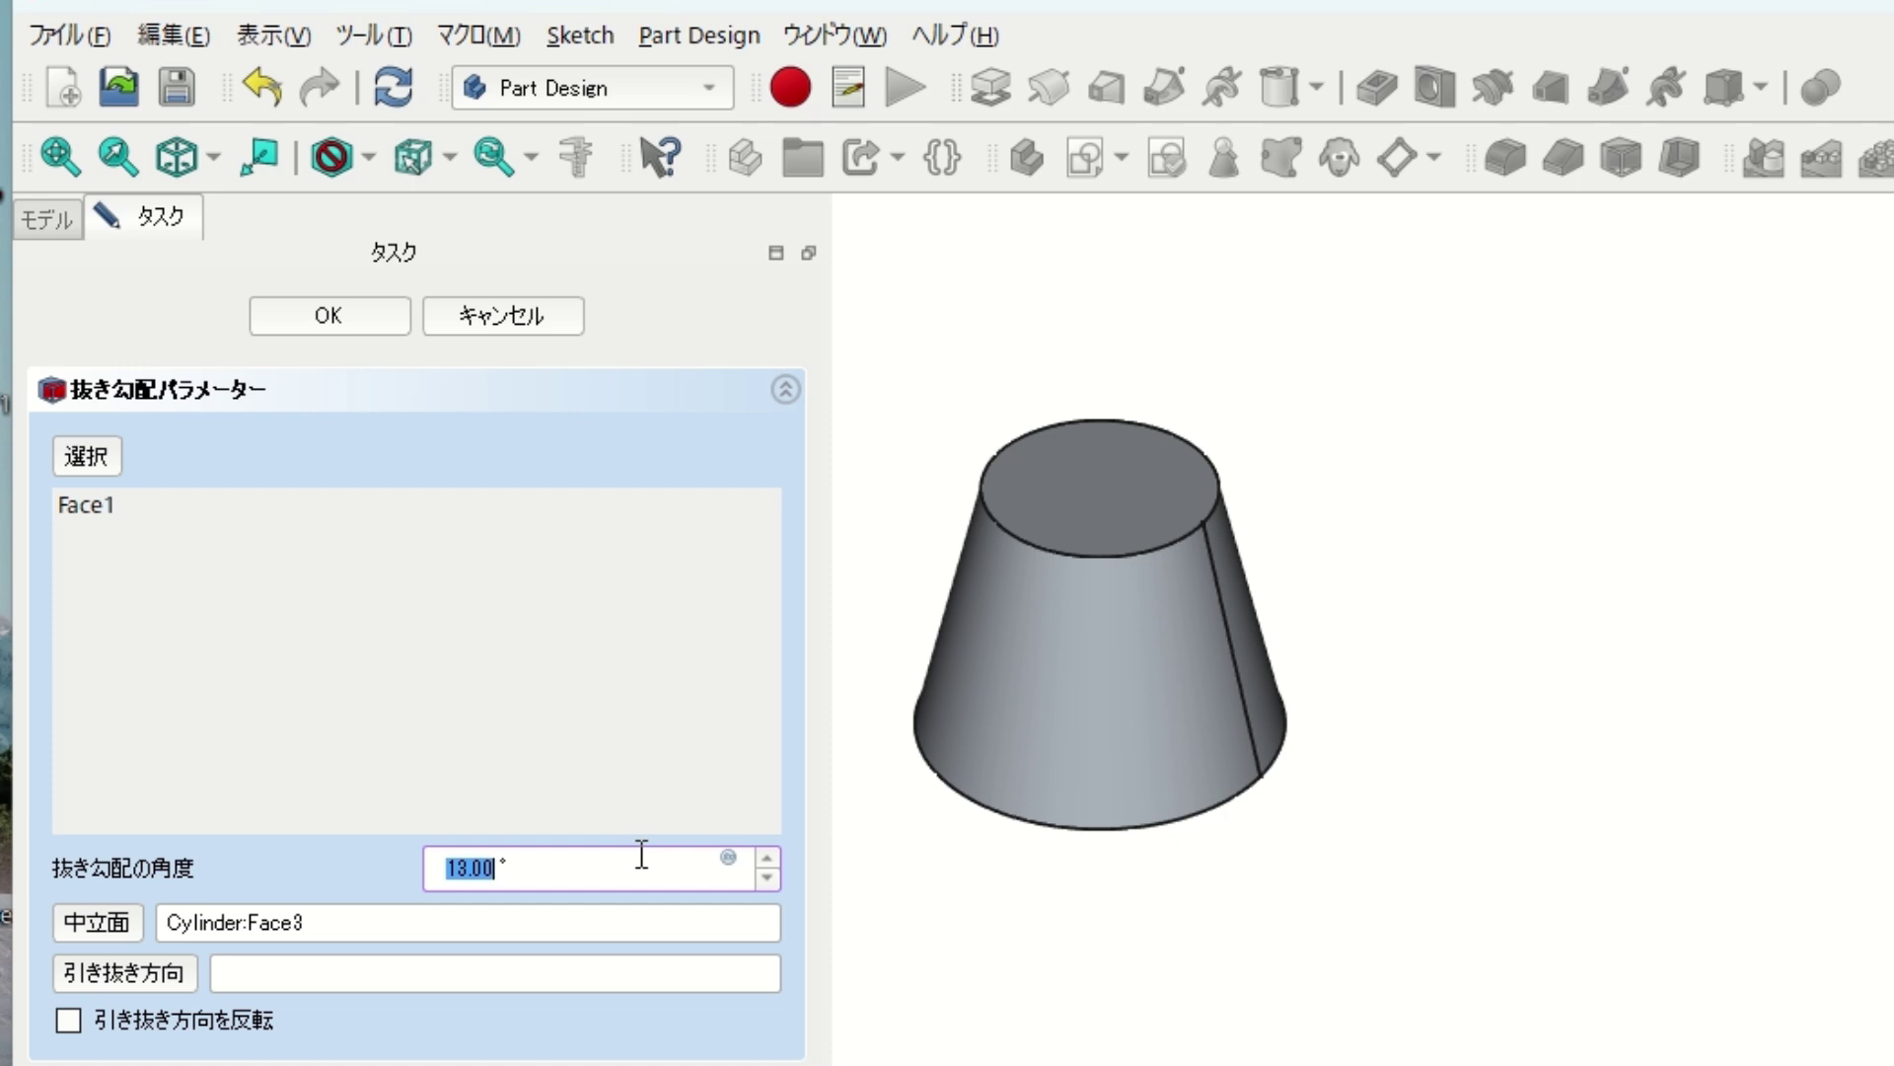
scroll(642, 857, down, 2)
scroll(642, 857, down, 2)
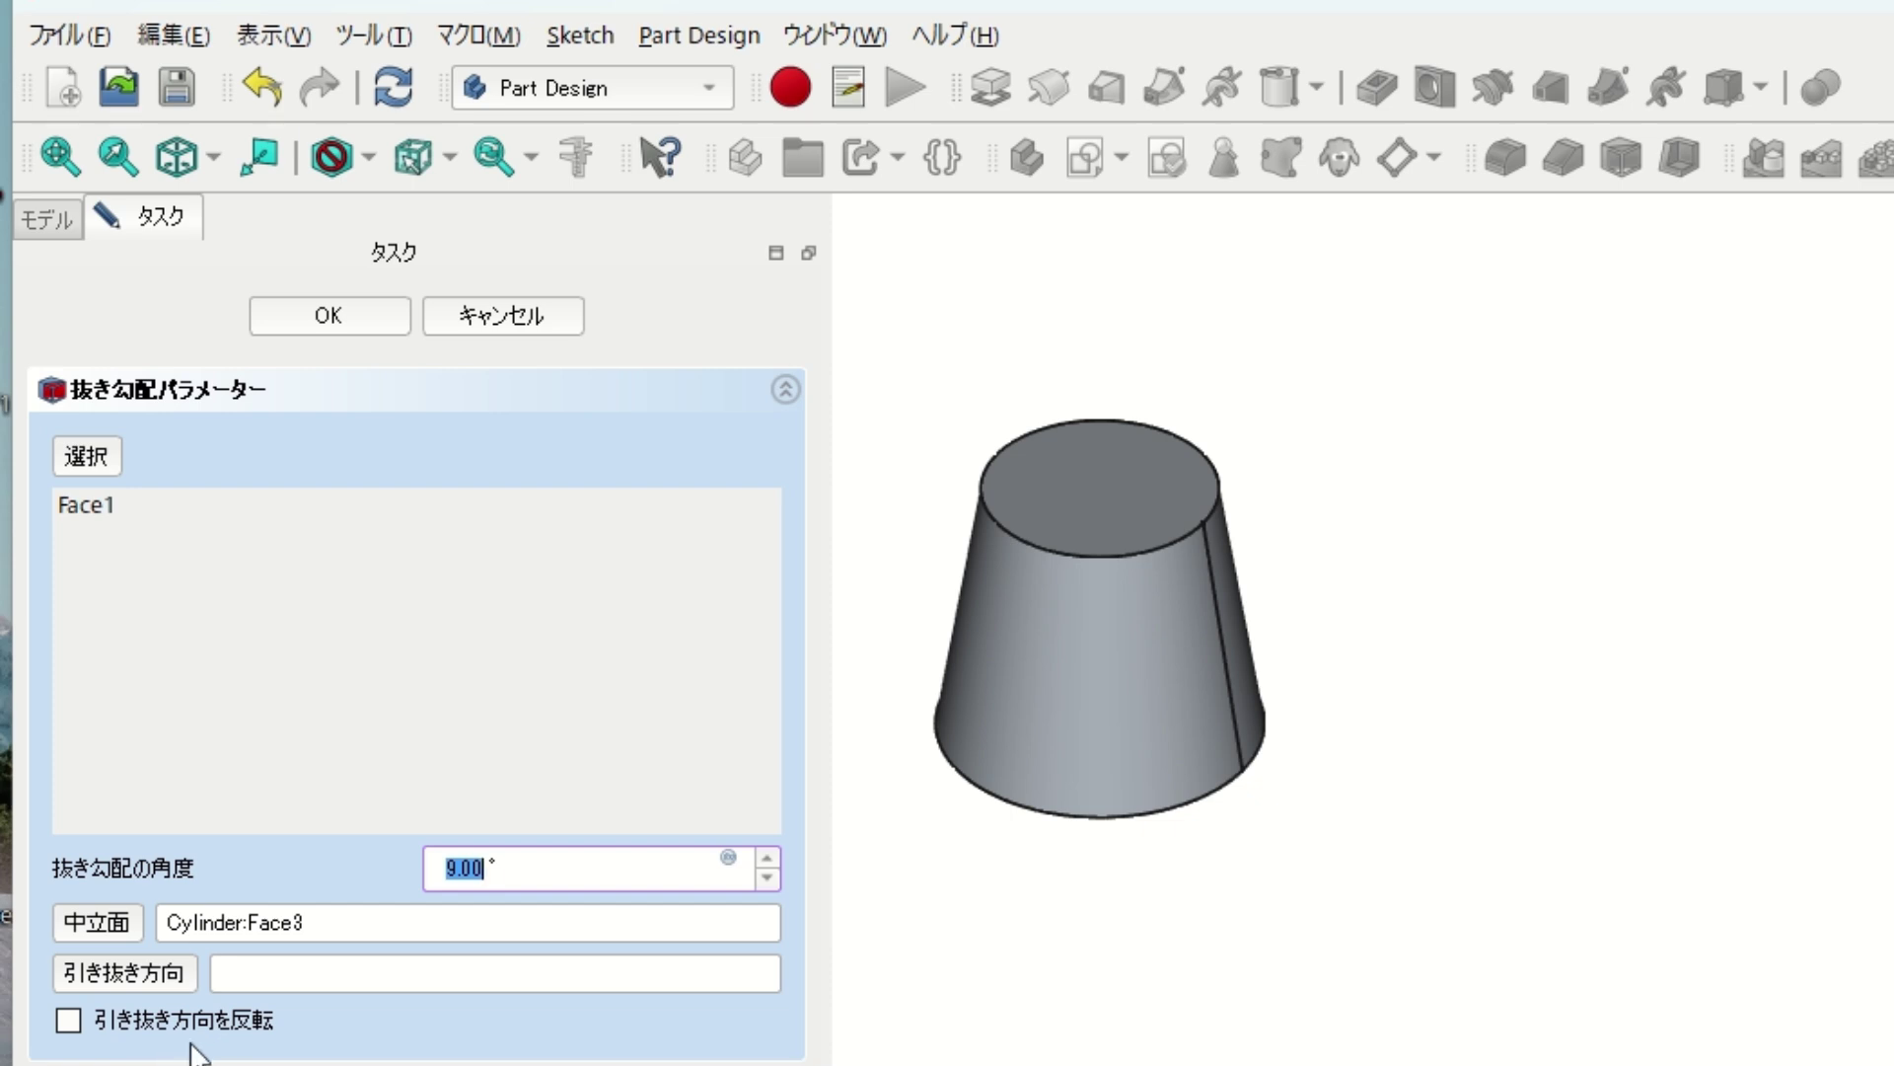
Reverse the draft's pull direction and set the angle to 11.00°
click(69, 1018)
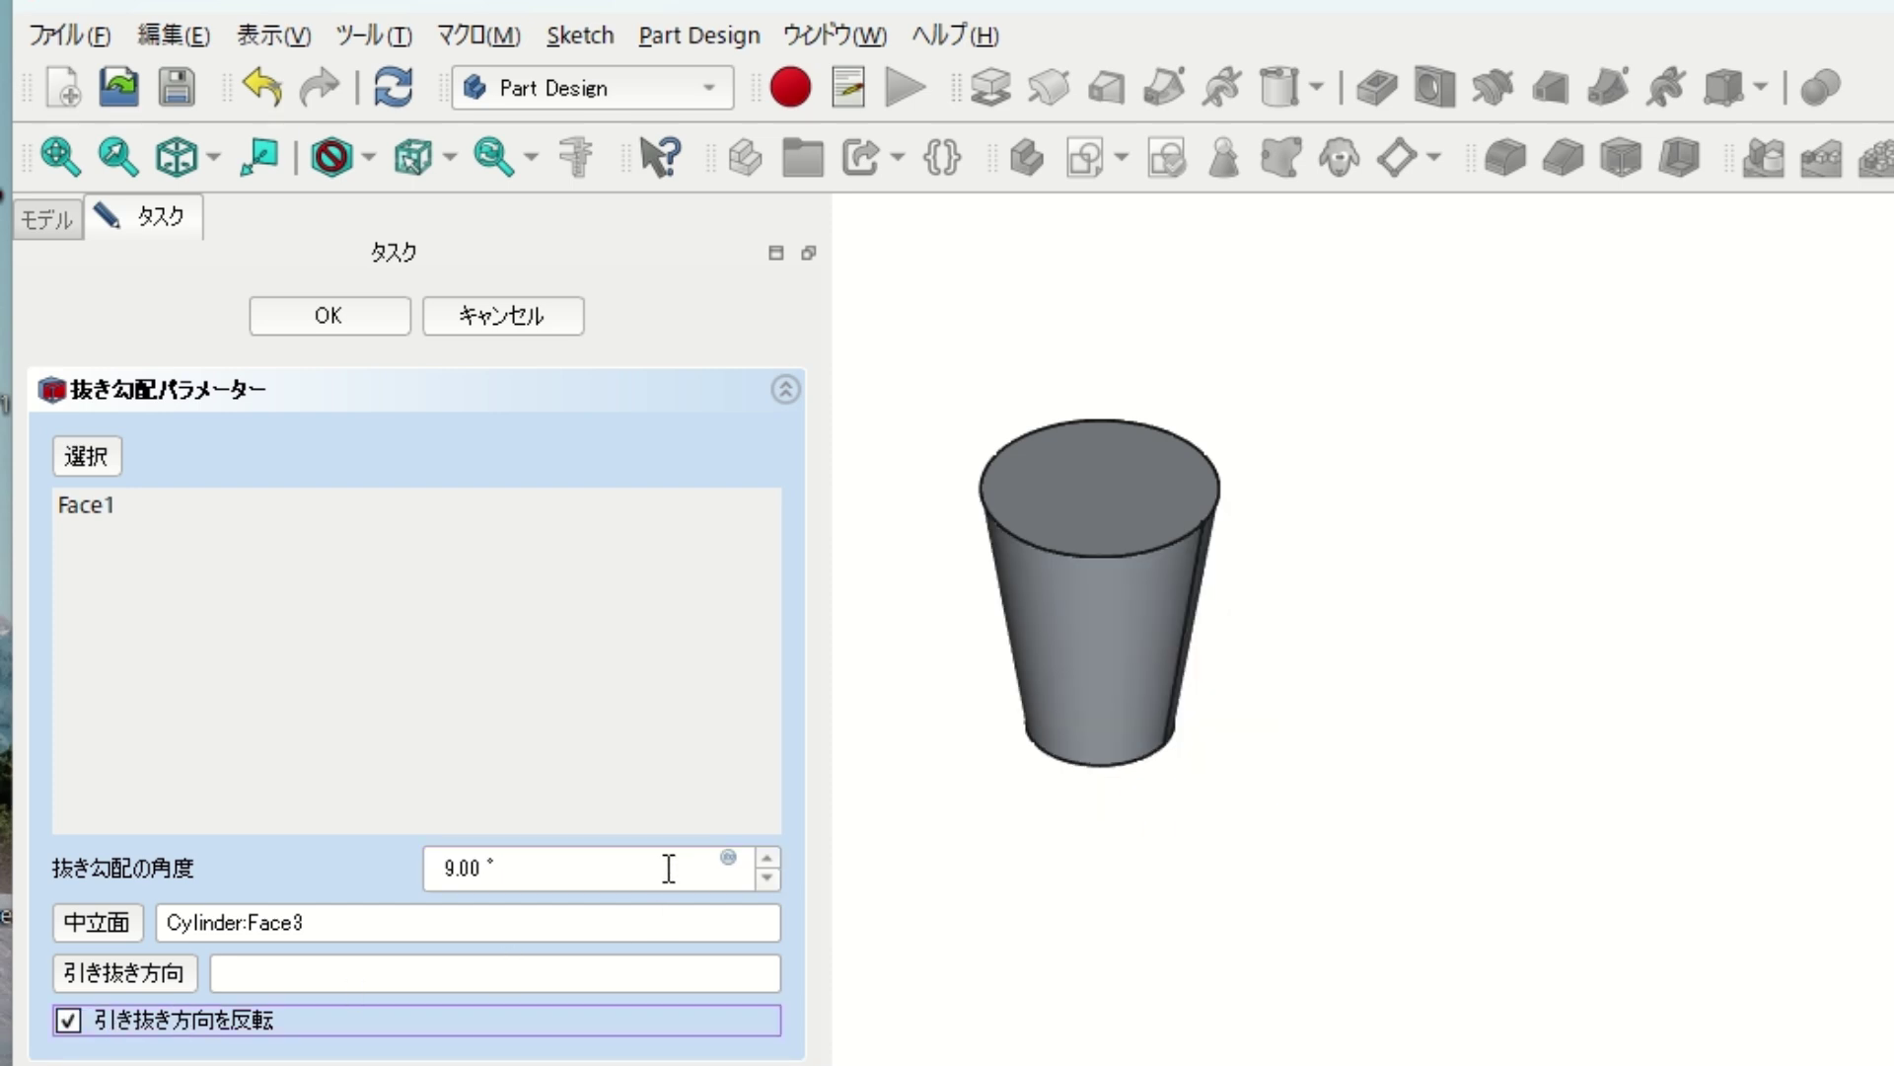
scroll(671, 867, up, 5)
scroll(669, 868, up, 2)
scroll(667, 870, up, 1)
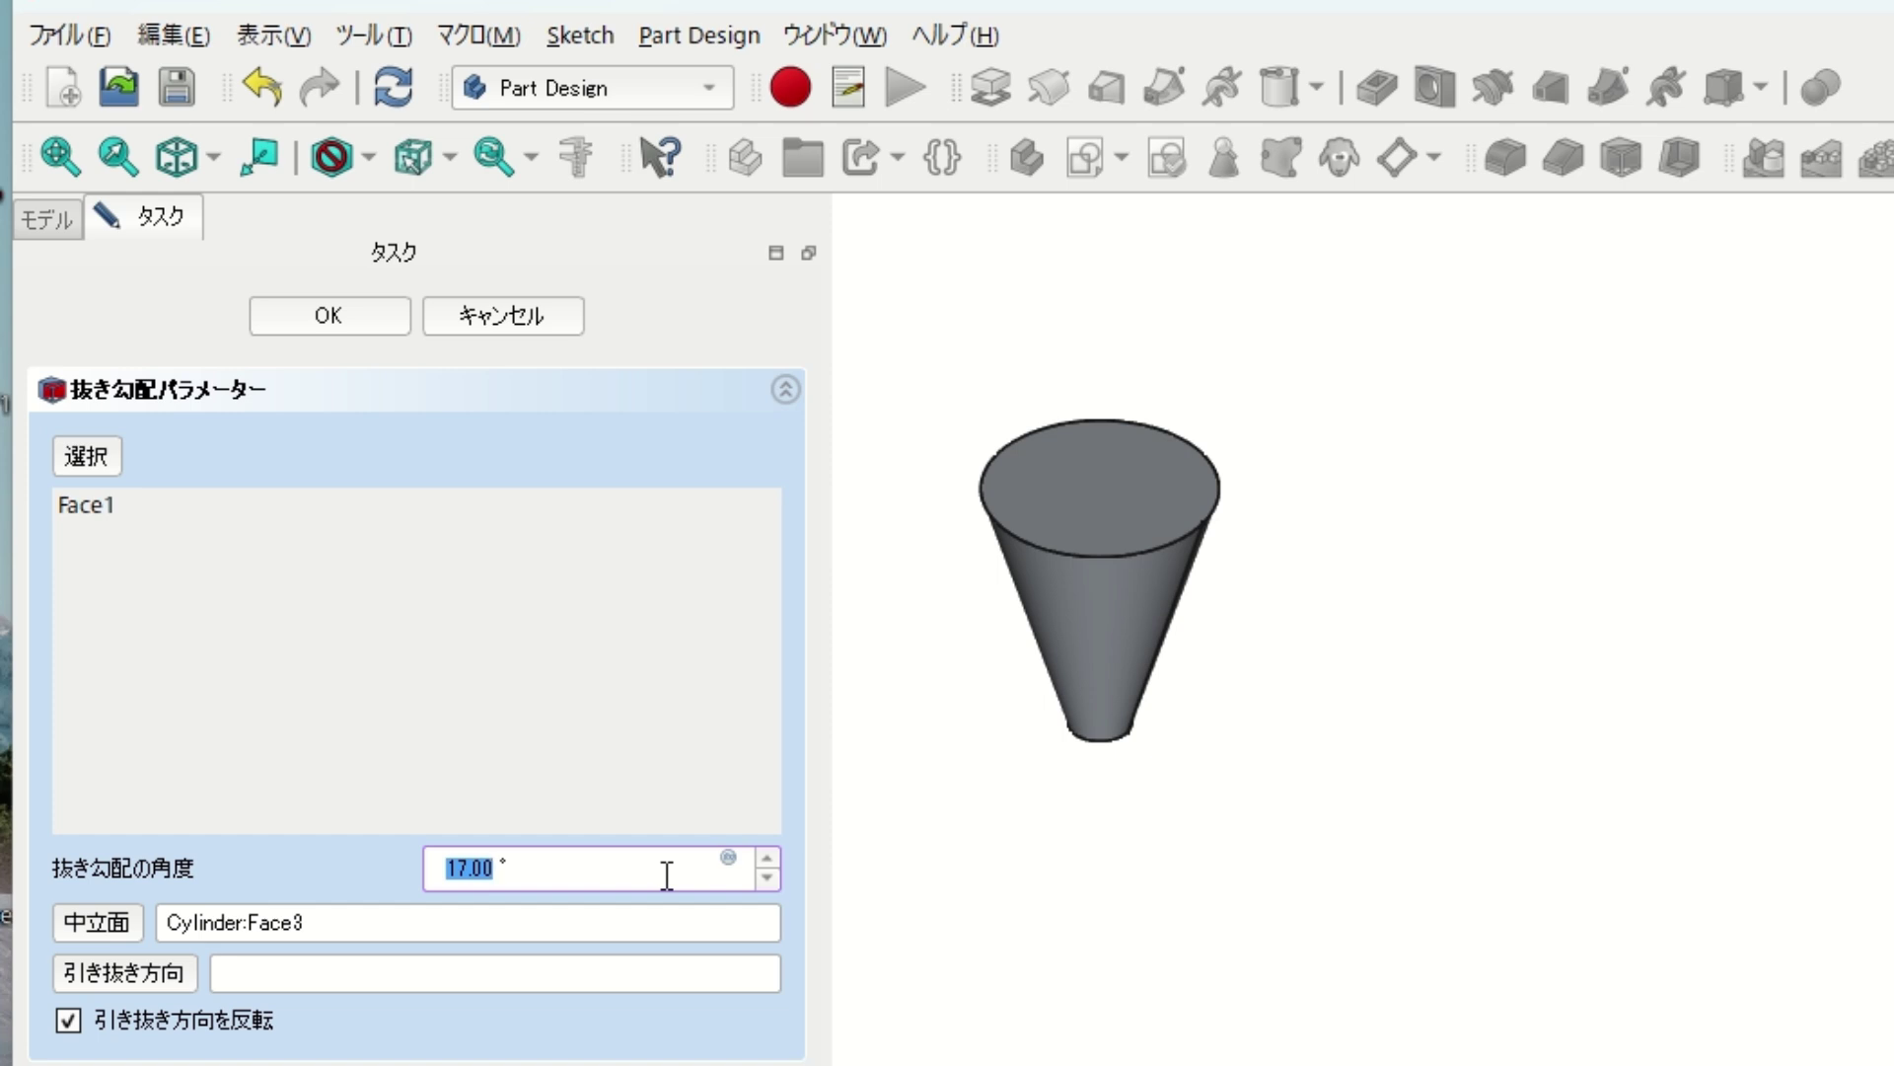
scroll(667, 875, down, 2)
scroll(667, 875, down, 1)
scroll(667, 875, down, 2)
scroll(667, 875, down, 1)
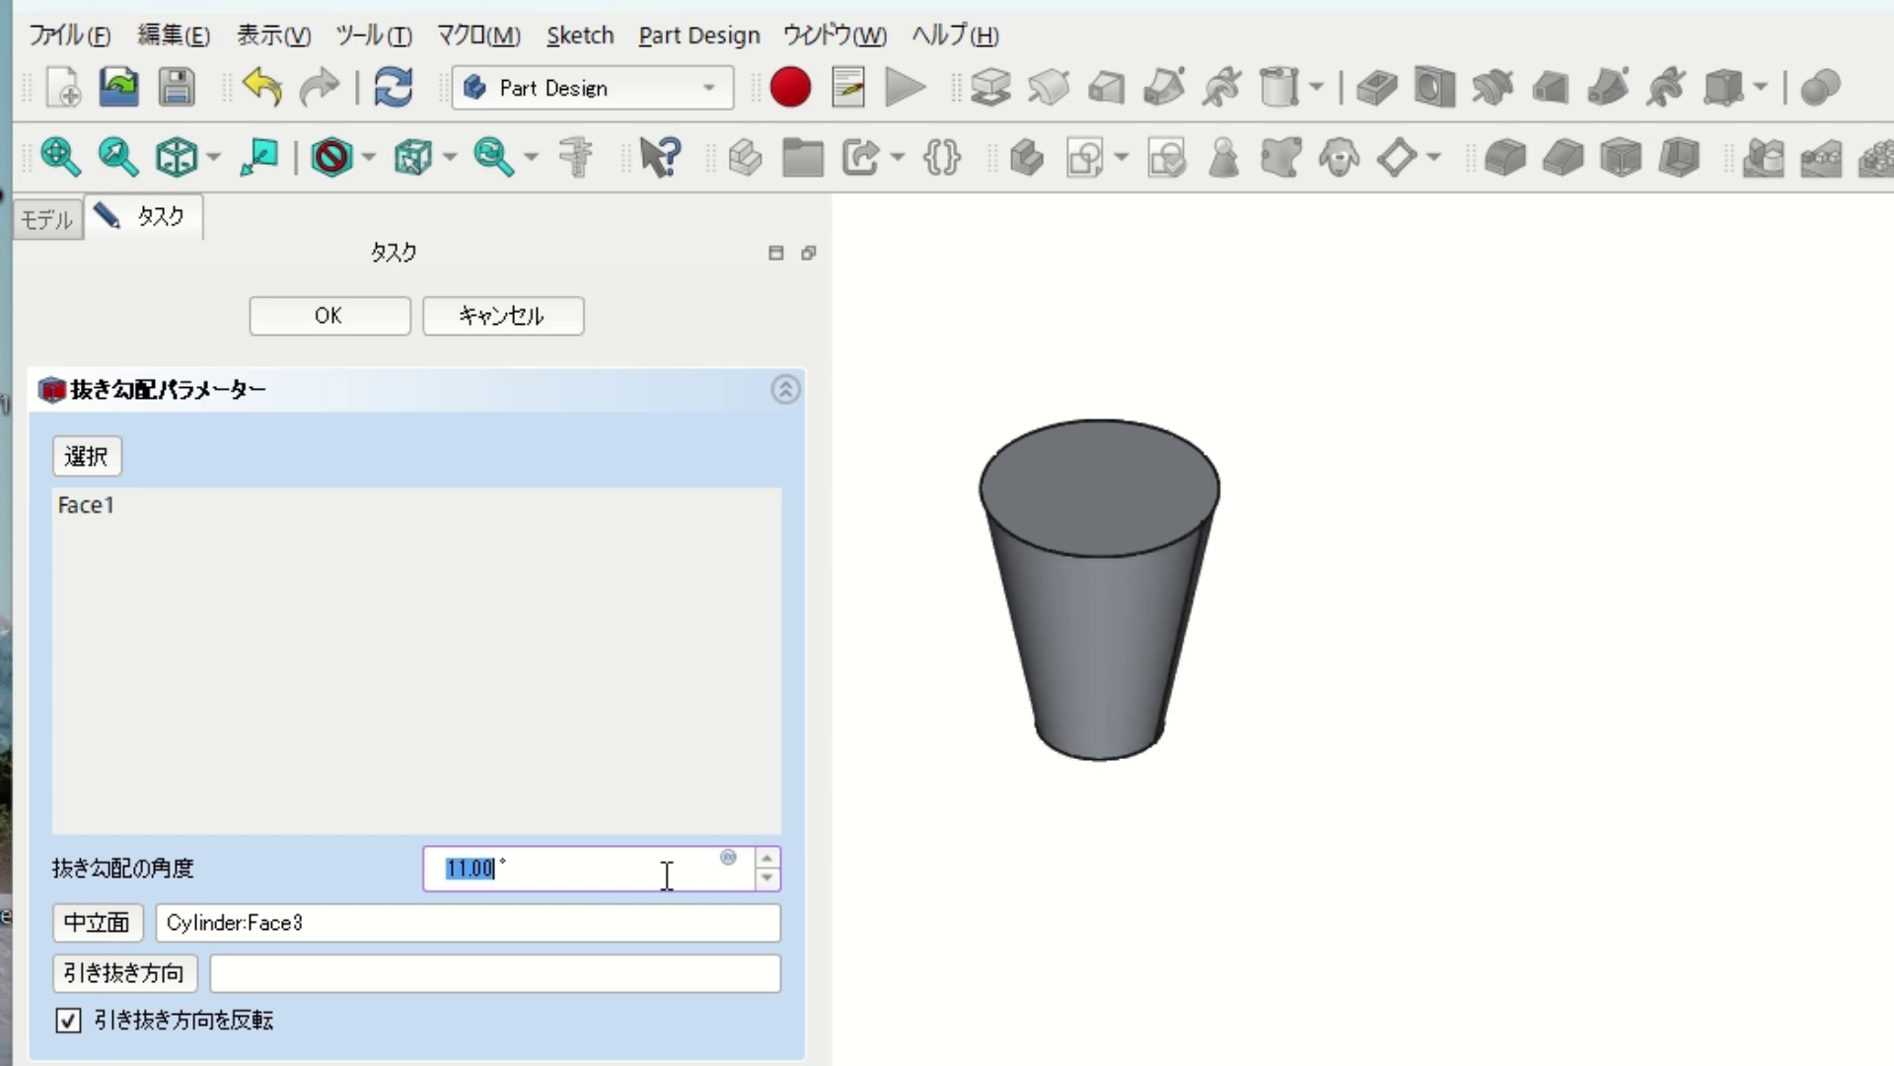
Accept the cylinder draft, then start a new draft on the Box's top face (Face6)
click(360, 314)
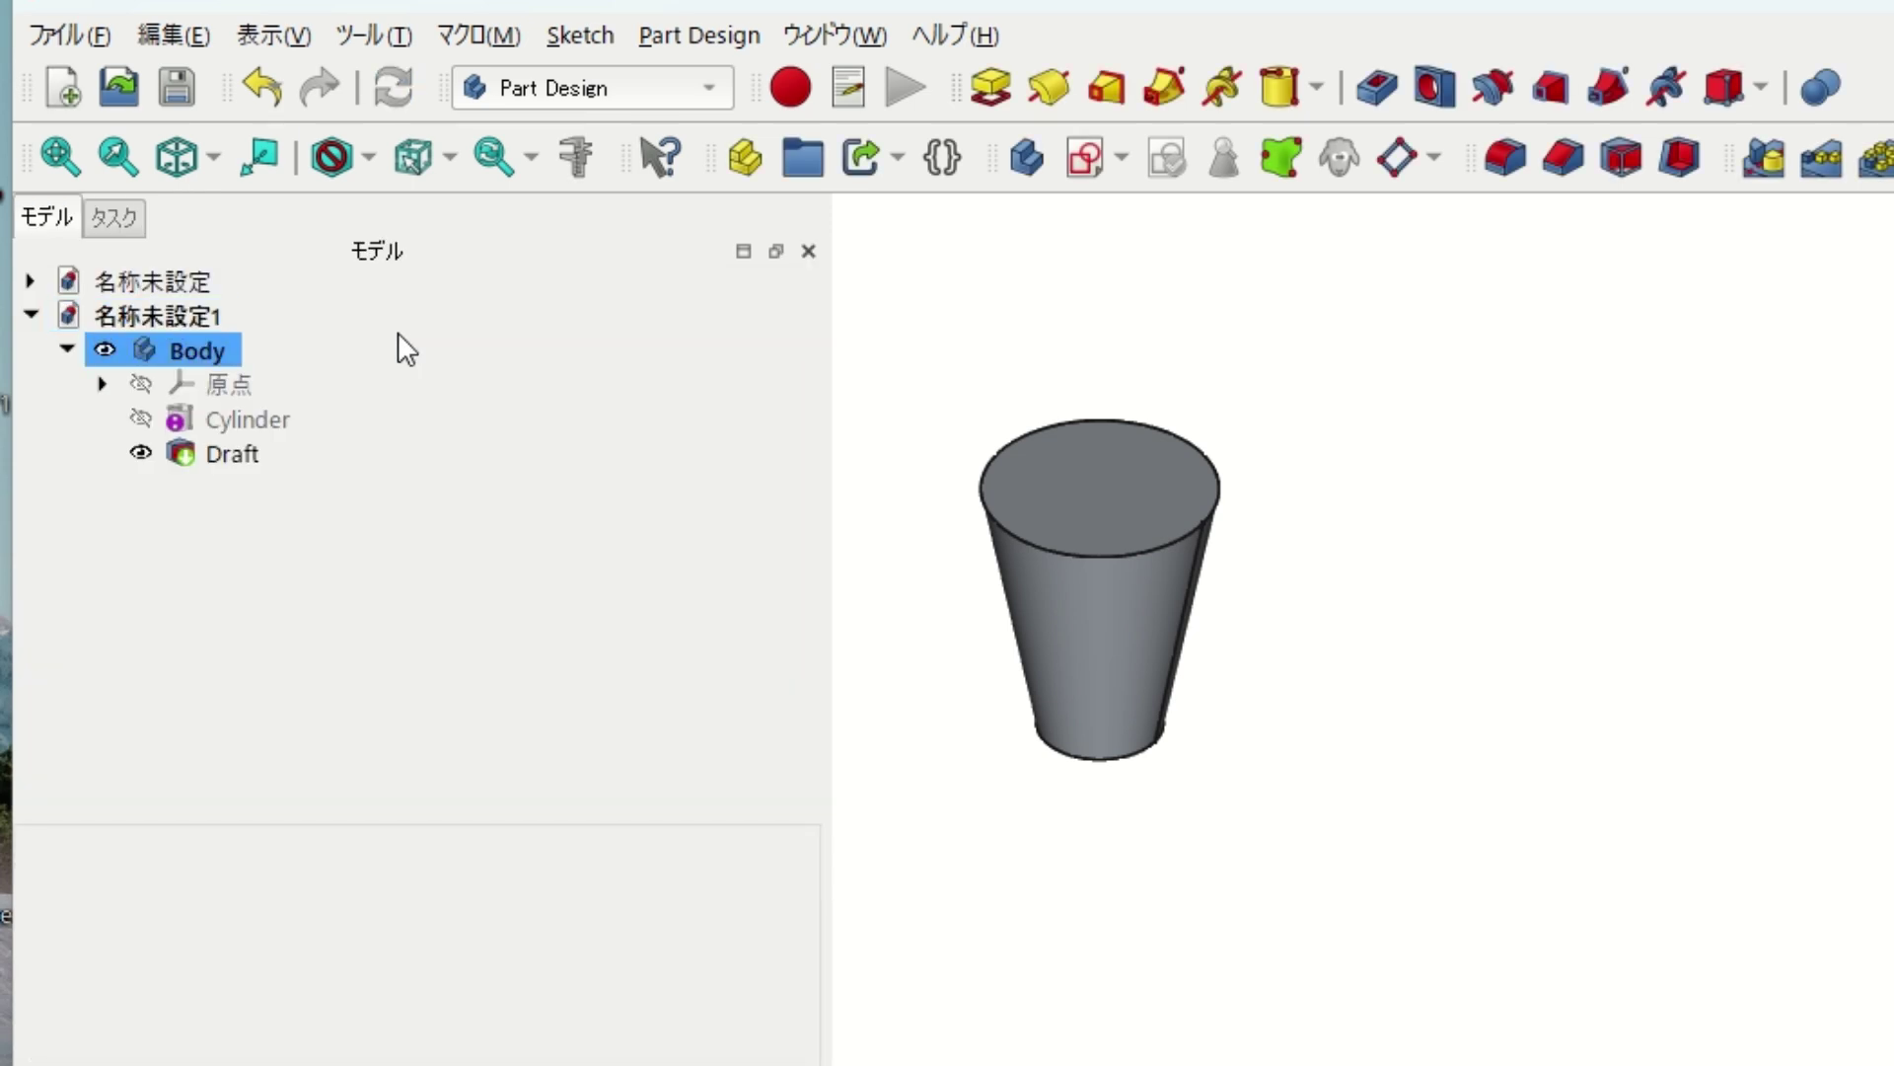
click(1224, 1061)
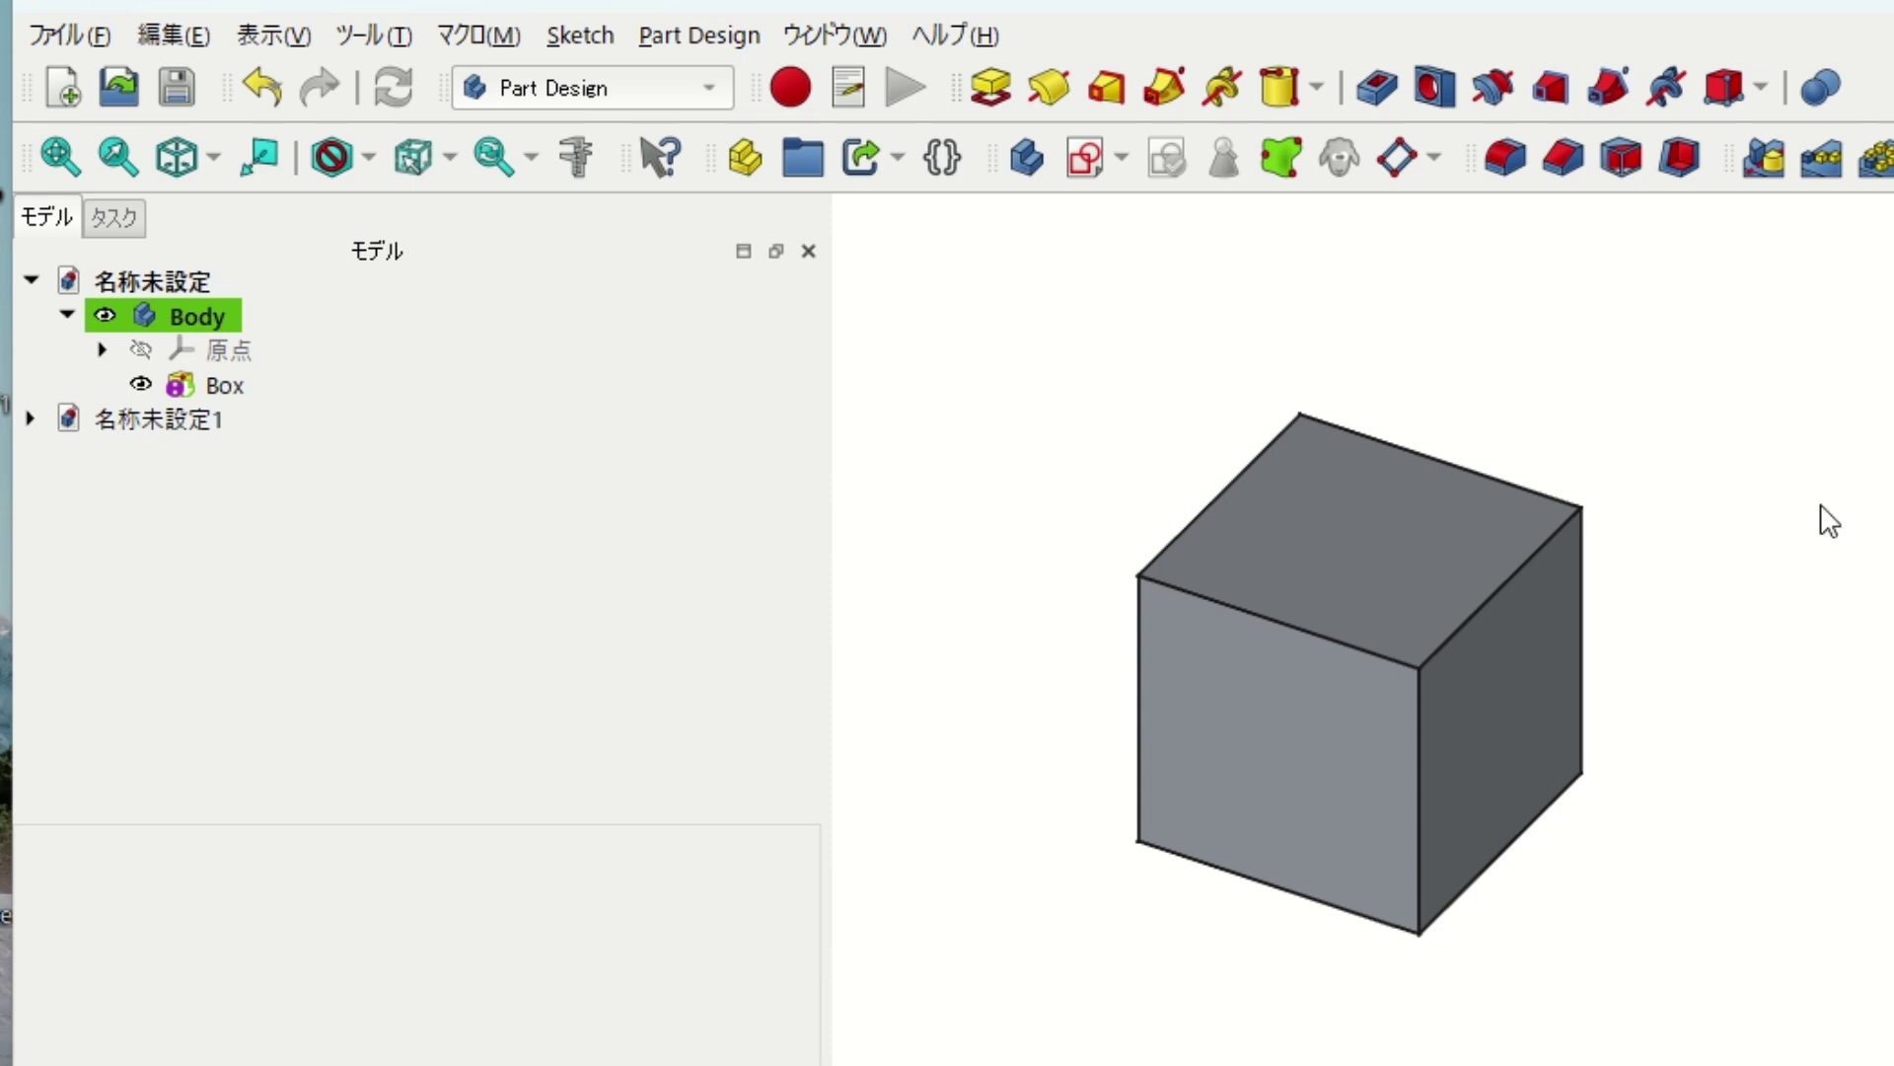
click(1376, 549)
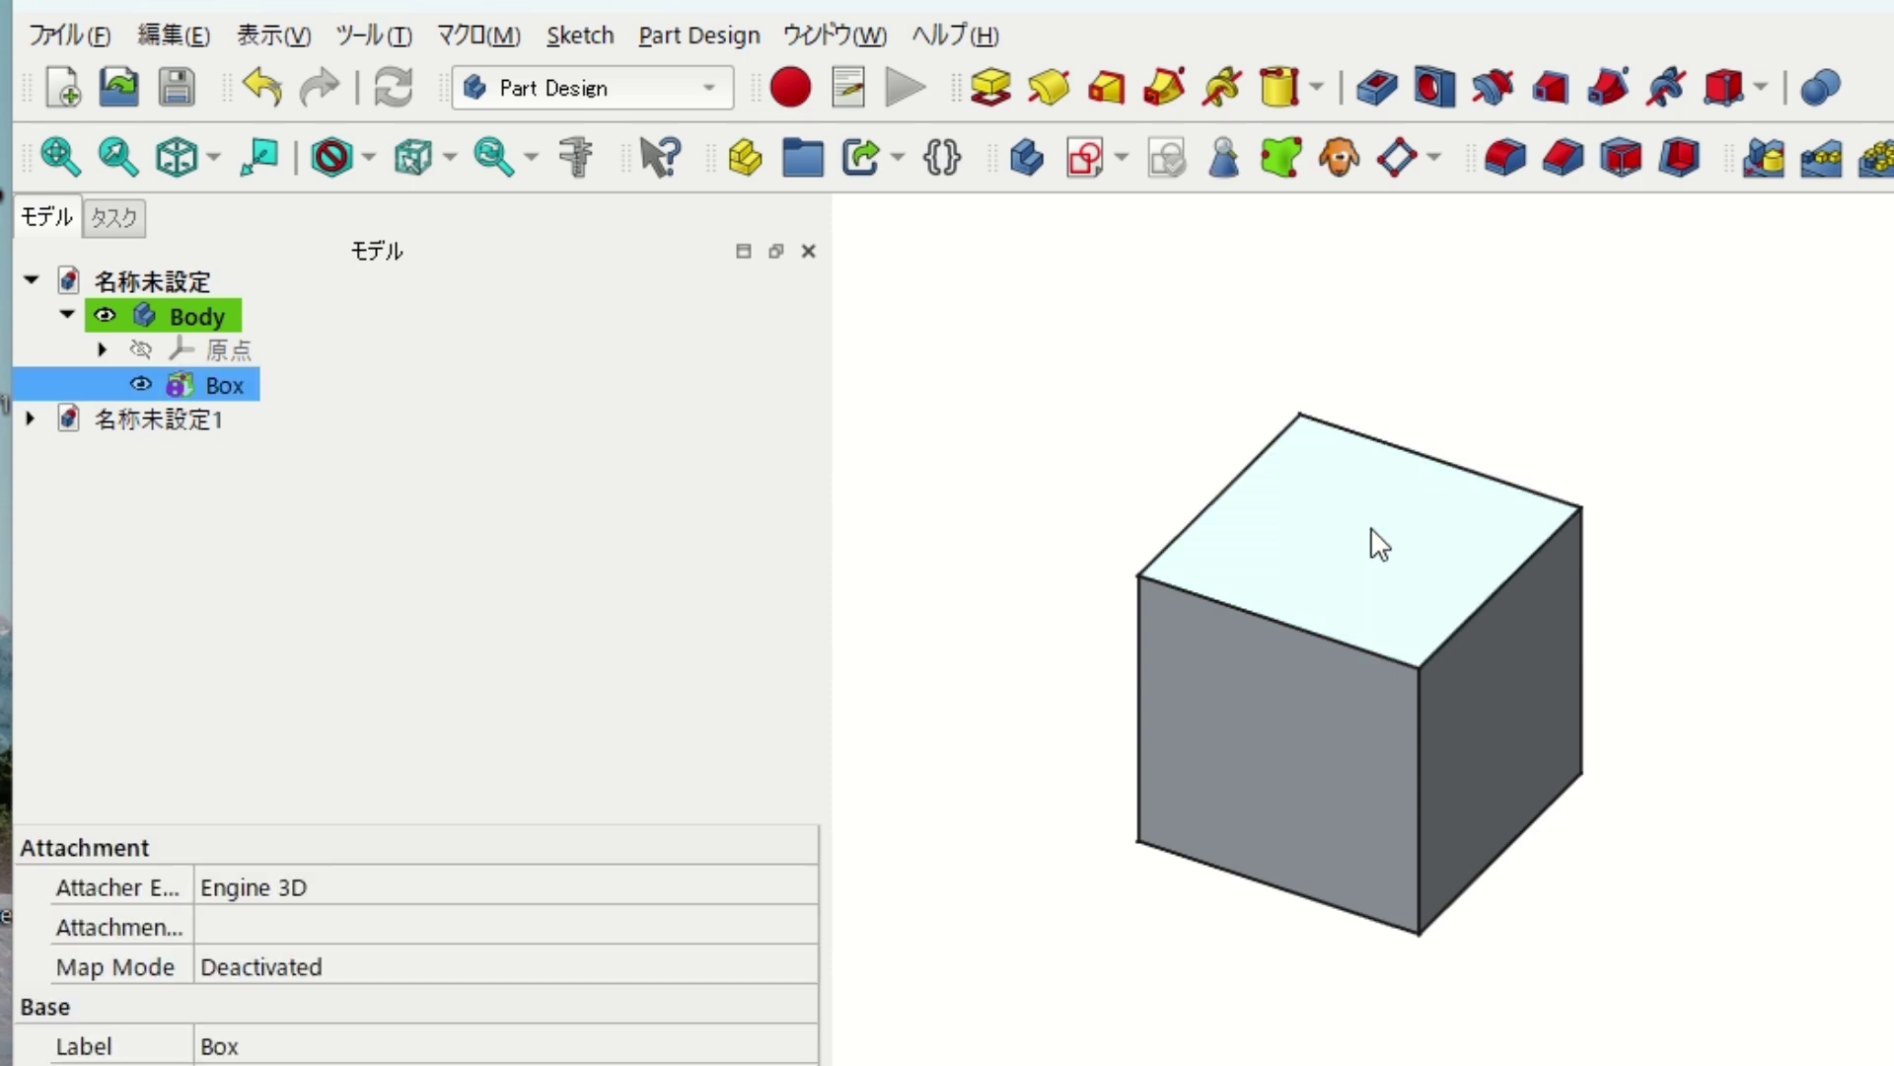
click(1625, 160)
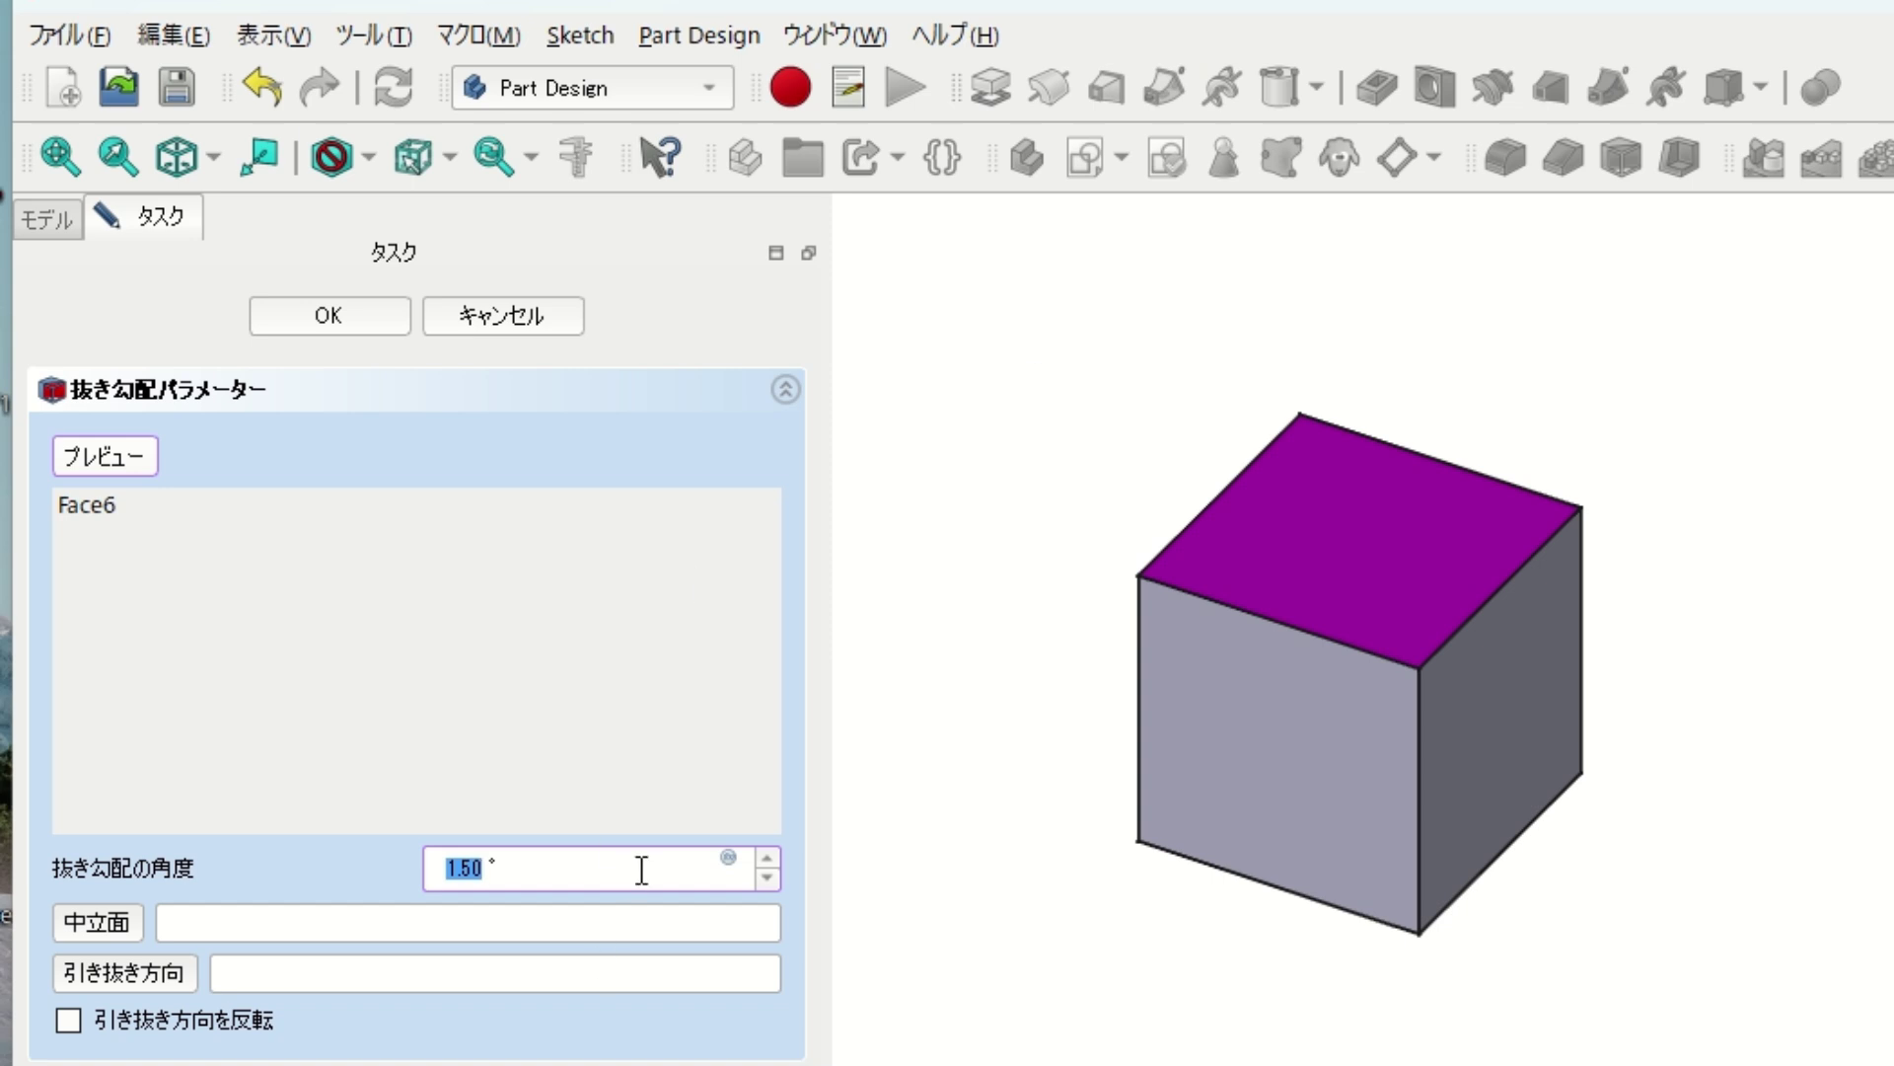
Try a range of draft angles on the box's top face
scroll(642, 871, down, 2)
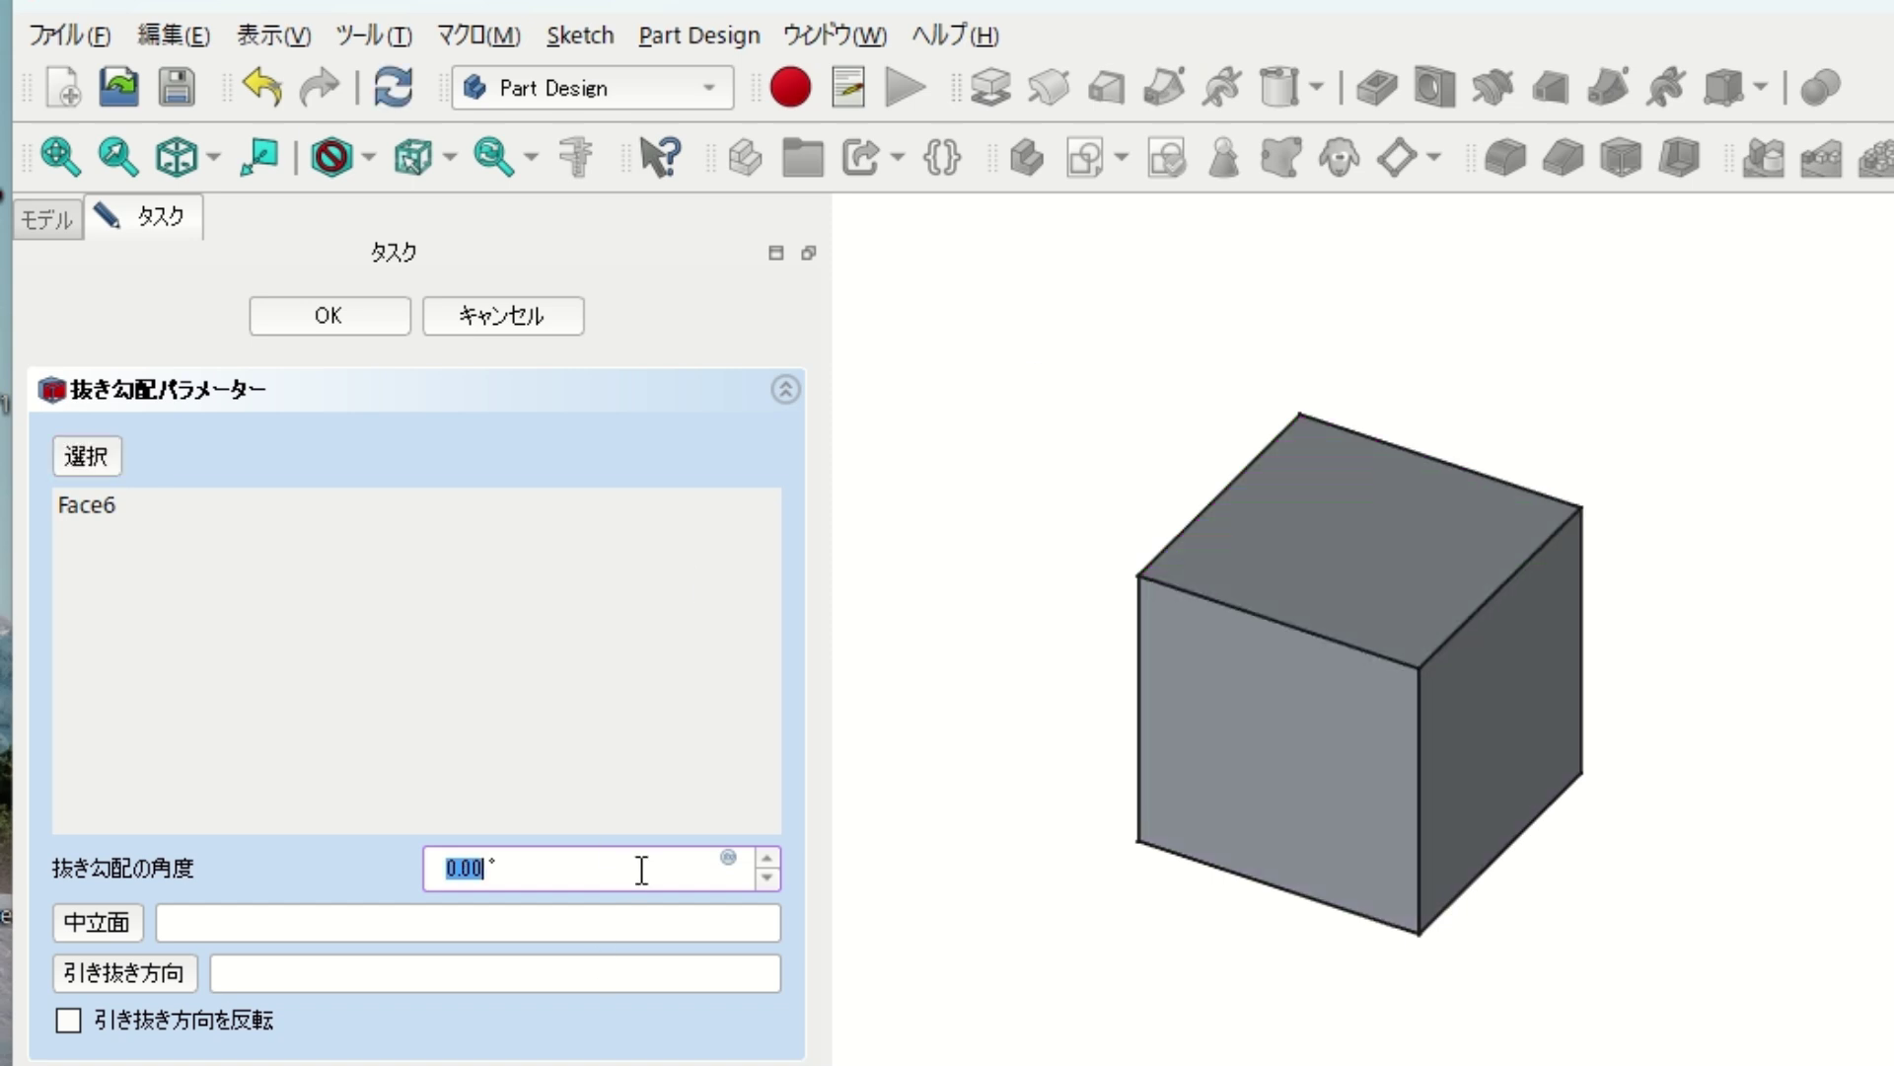
scroll(641, 870, up, 4)
scroll(642, 870, up, 5)
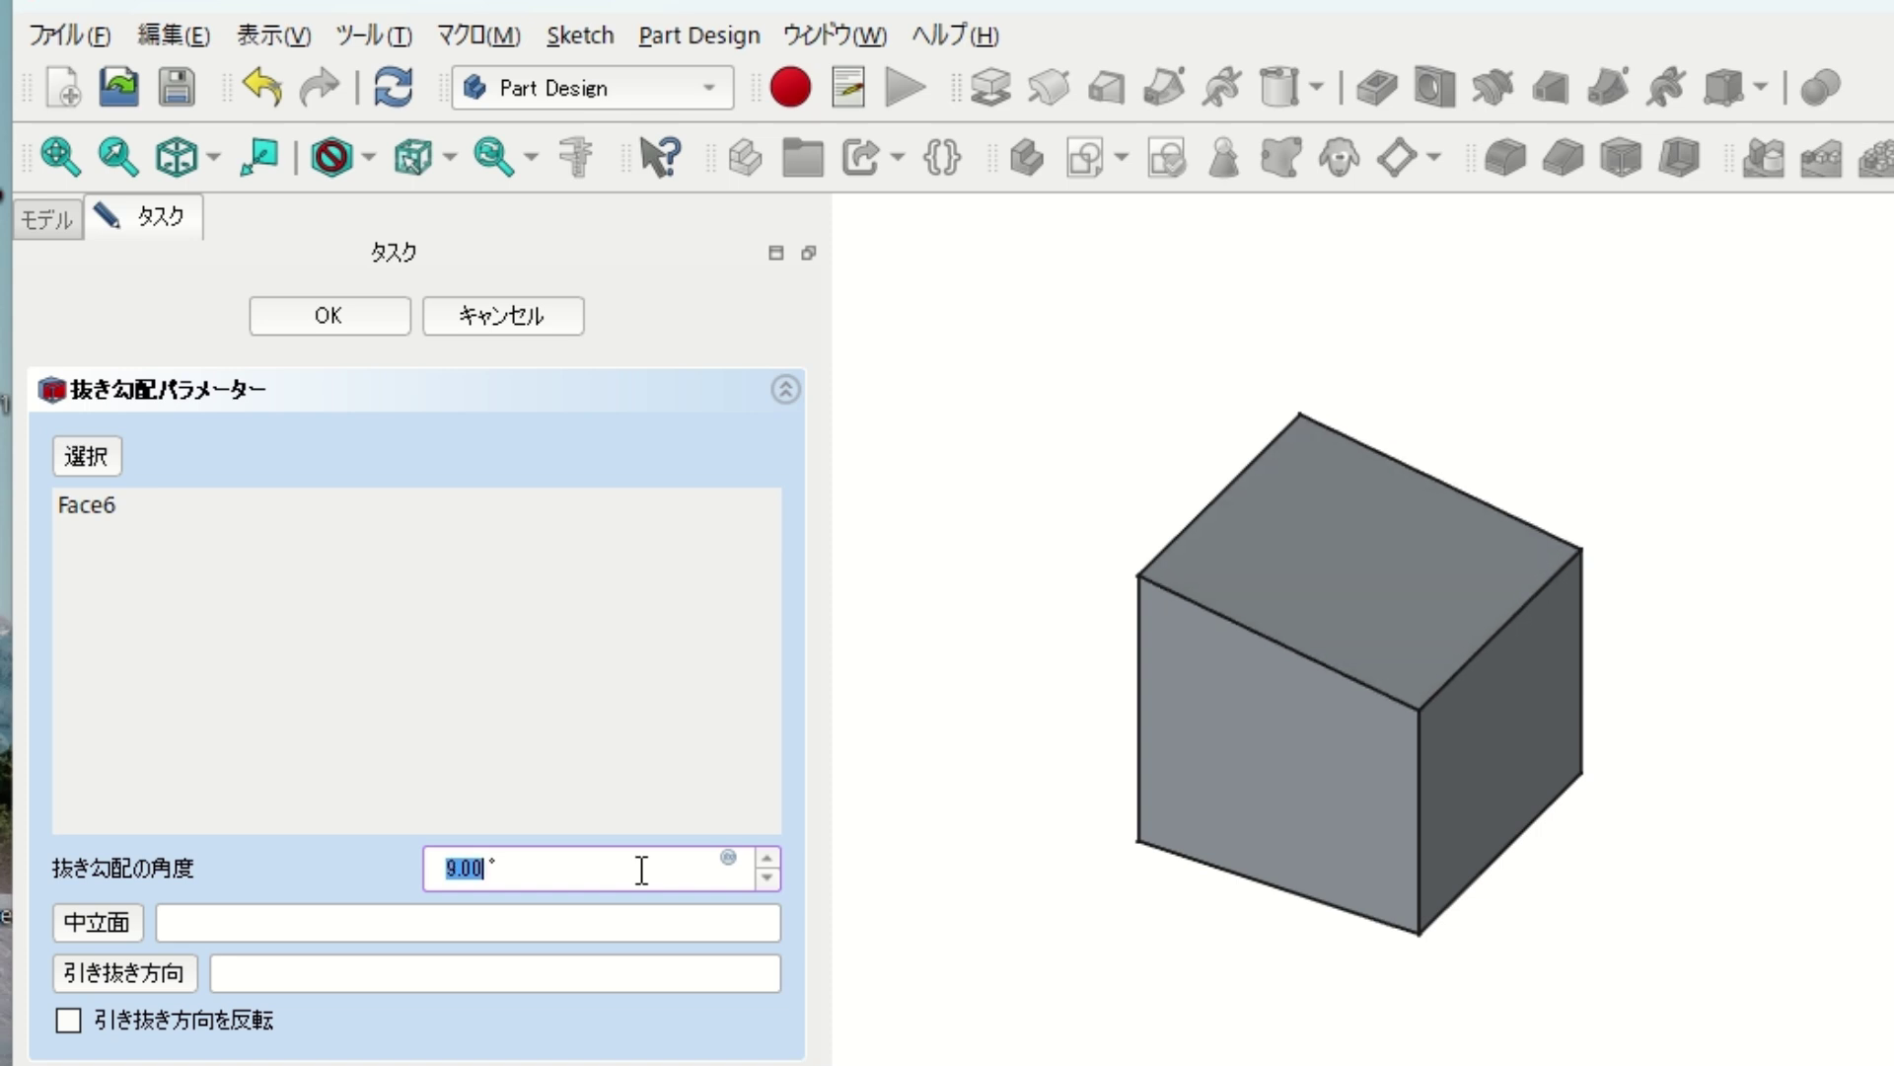
scroll(641, 870, up, 1)
scroll(641, 870, up, 1)
scroll(641, 870, up, 2)
scroll(642, 870, up, 1)
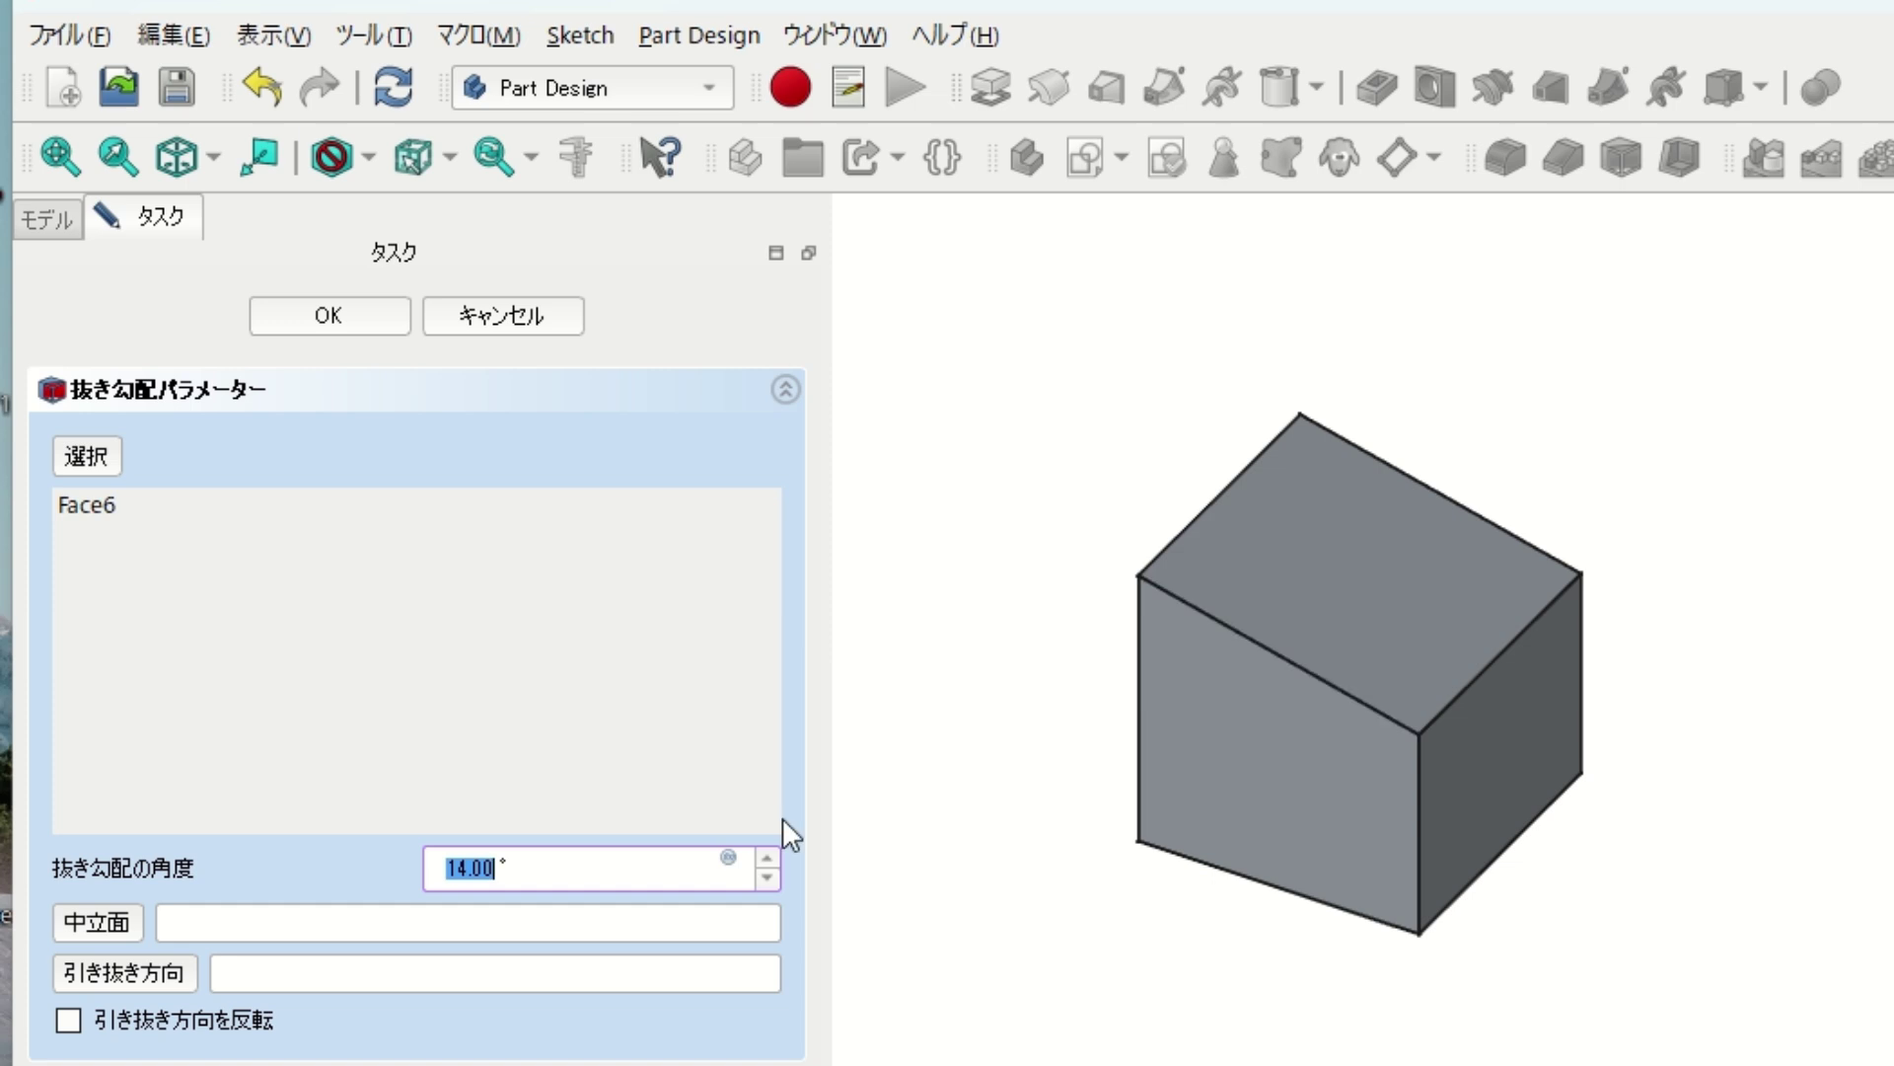
scroll(651, 869, up, 3)
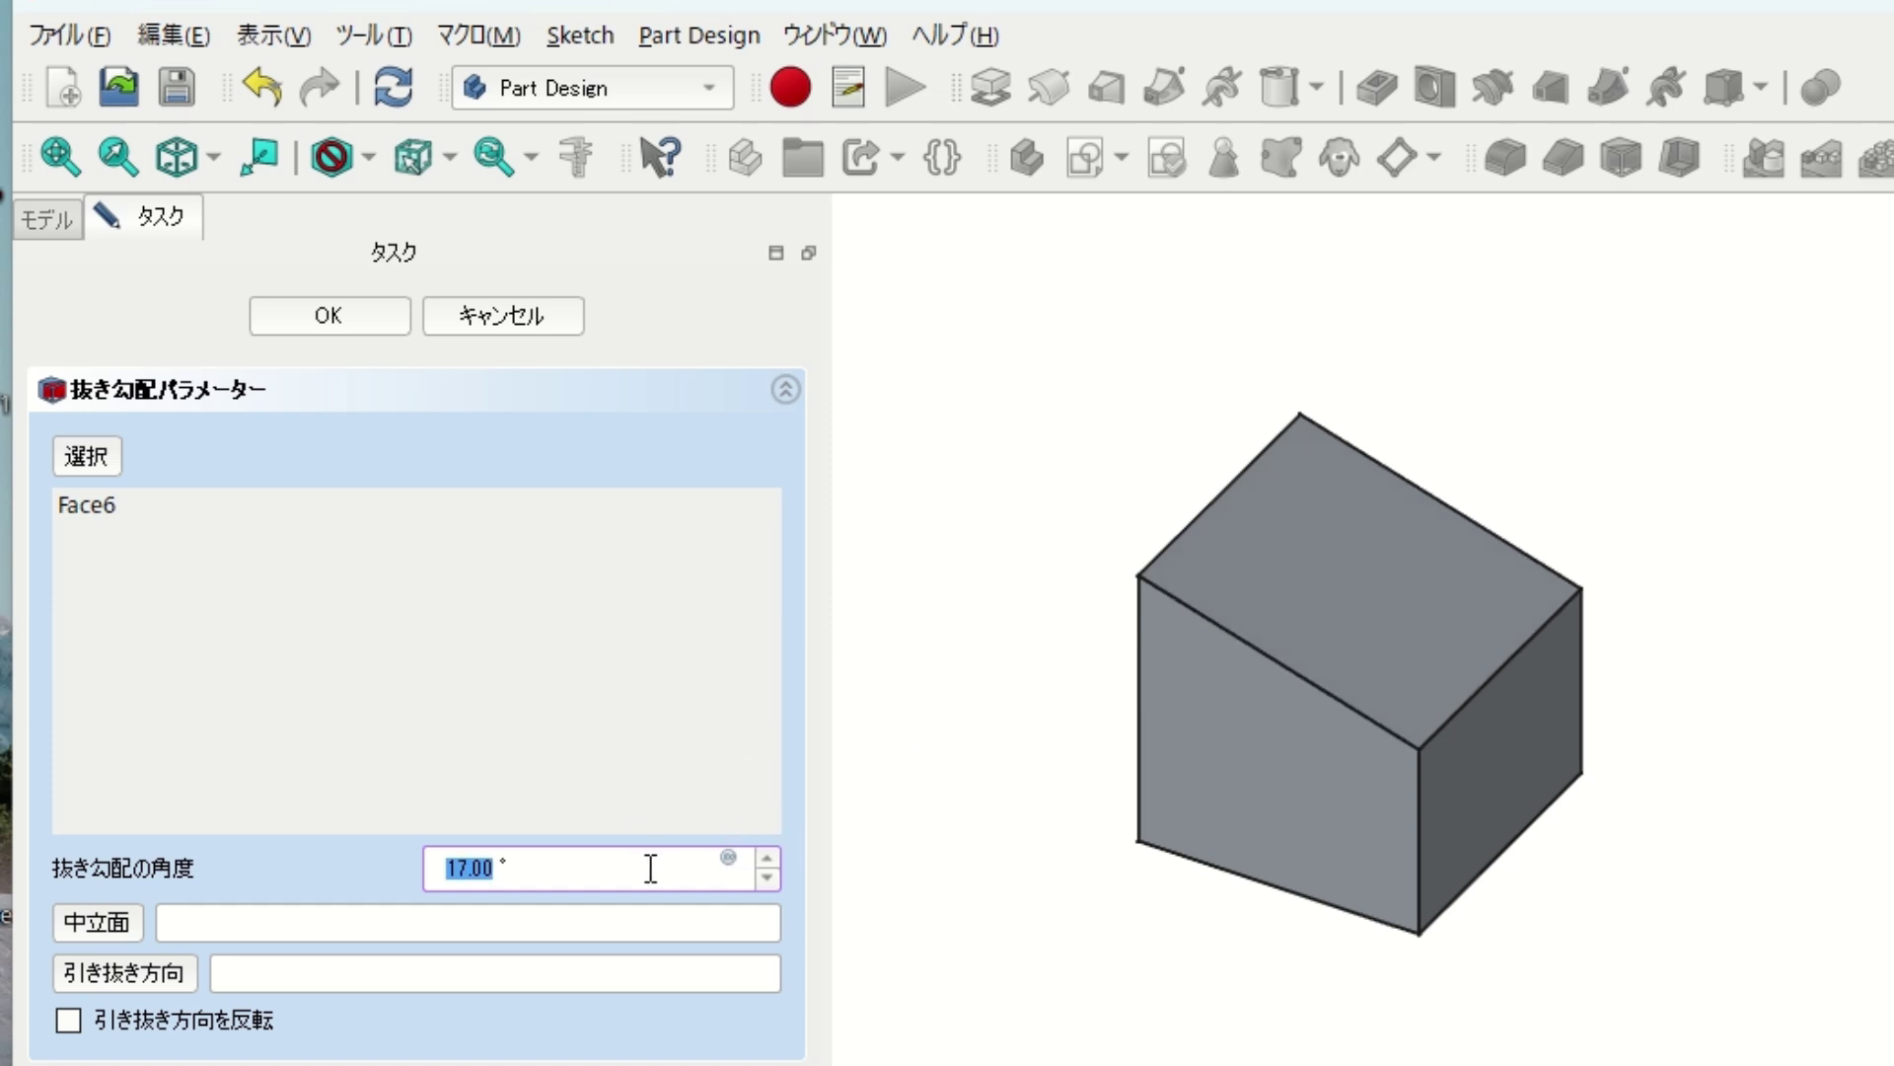
scroll(652, 868, up, 1)
scroll(651, 869, down, 2)
scroll(651, 869, down, 2)
scroll(651, 868, down, 1)
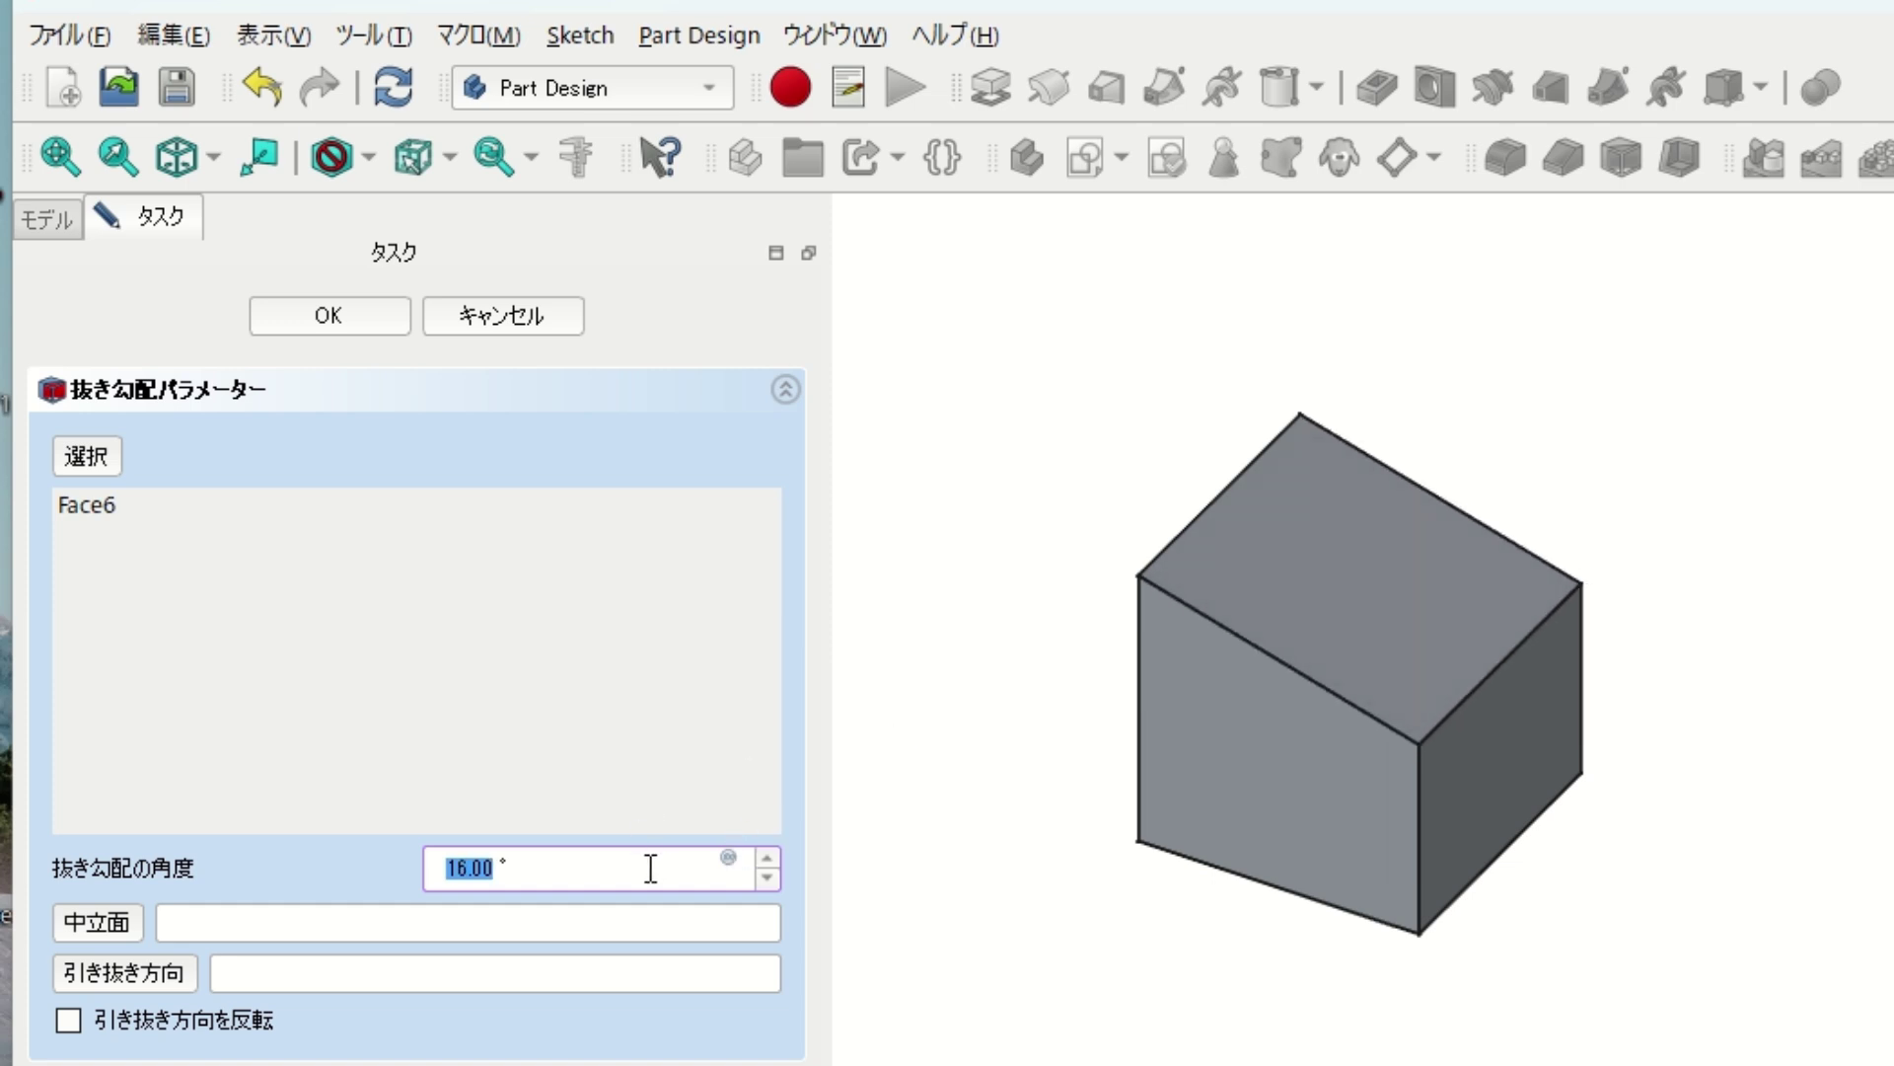
scroll(651, 868, down, 1)
Set Box:Face2 as the draft's neutral plane and adjust the angle
click(98, 915)
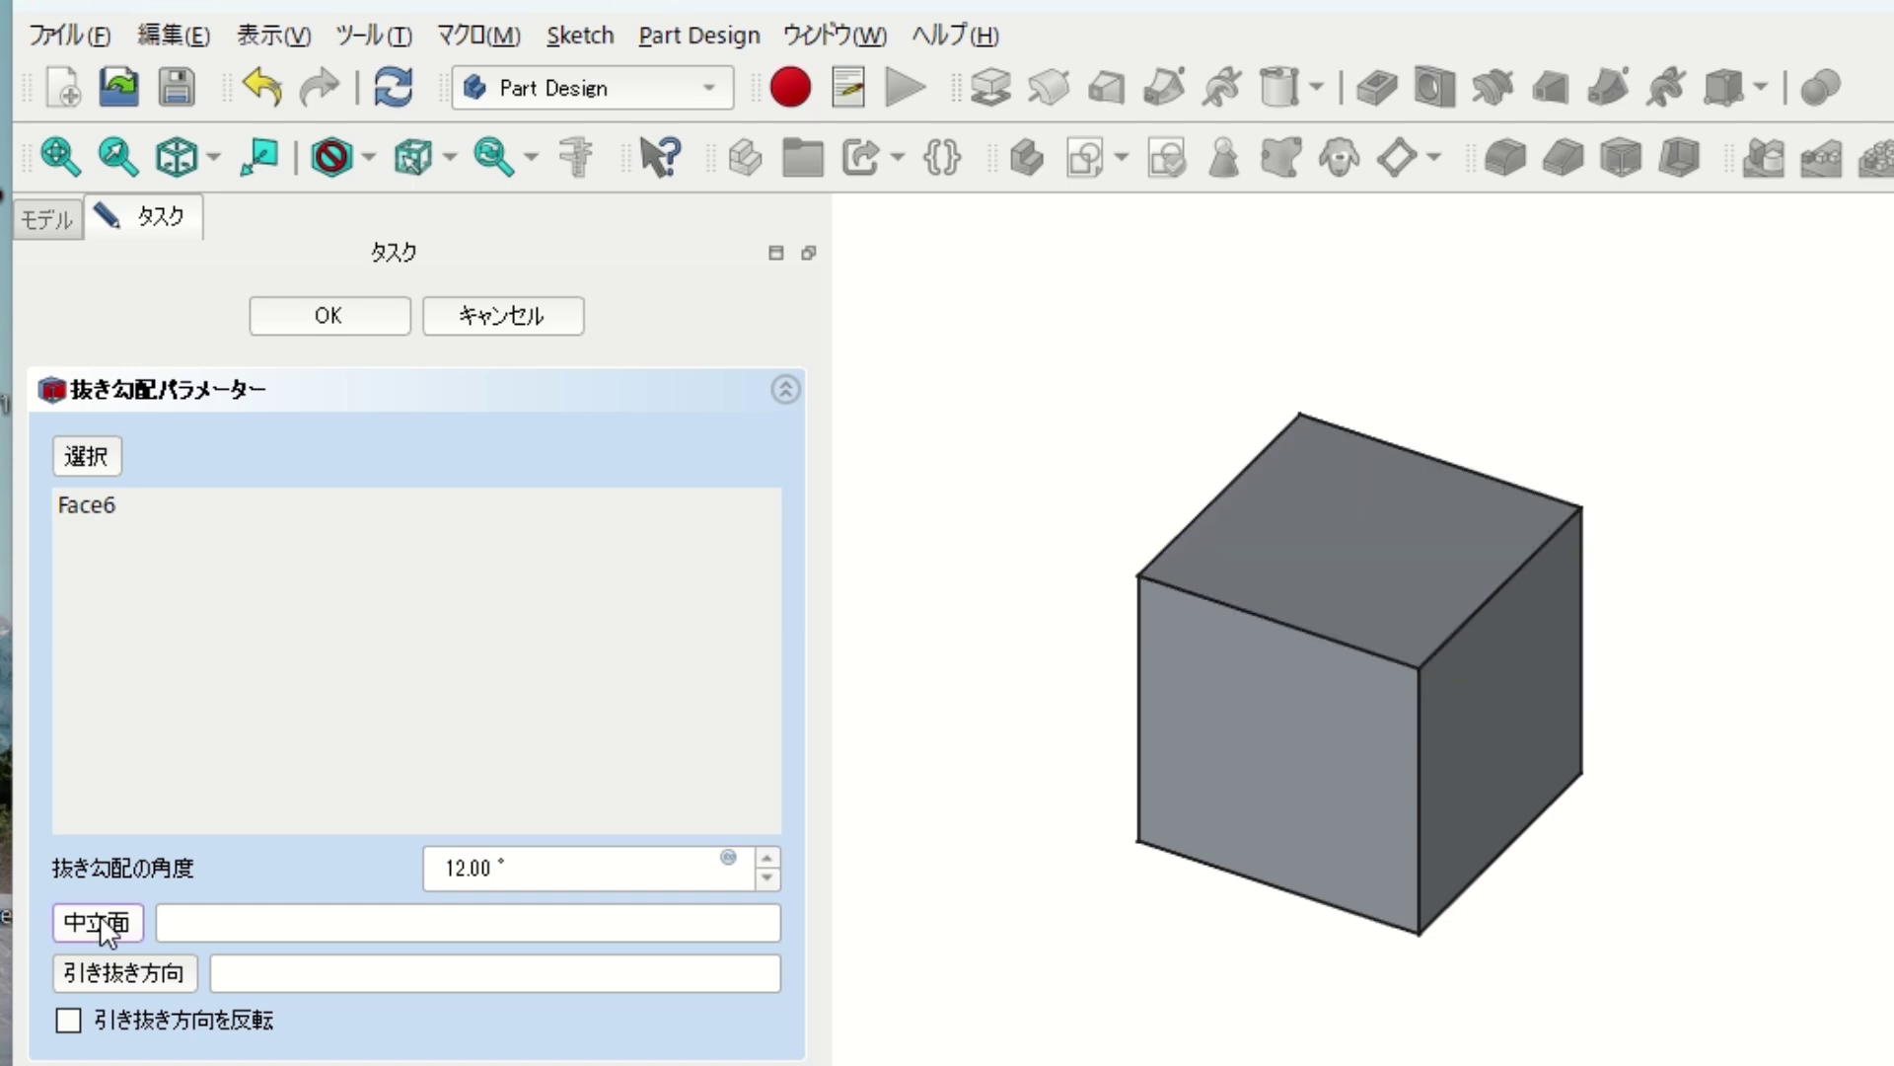
click(1499, 751)
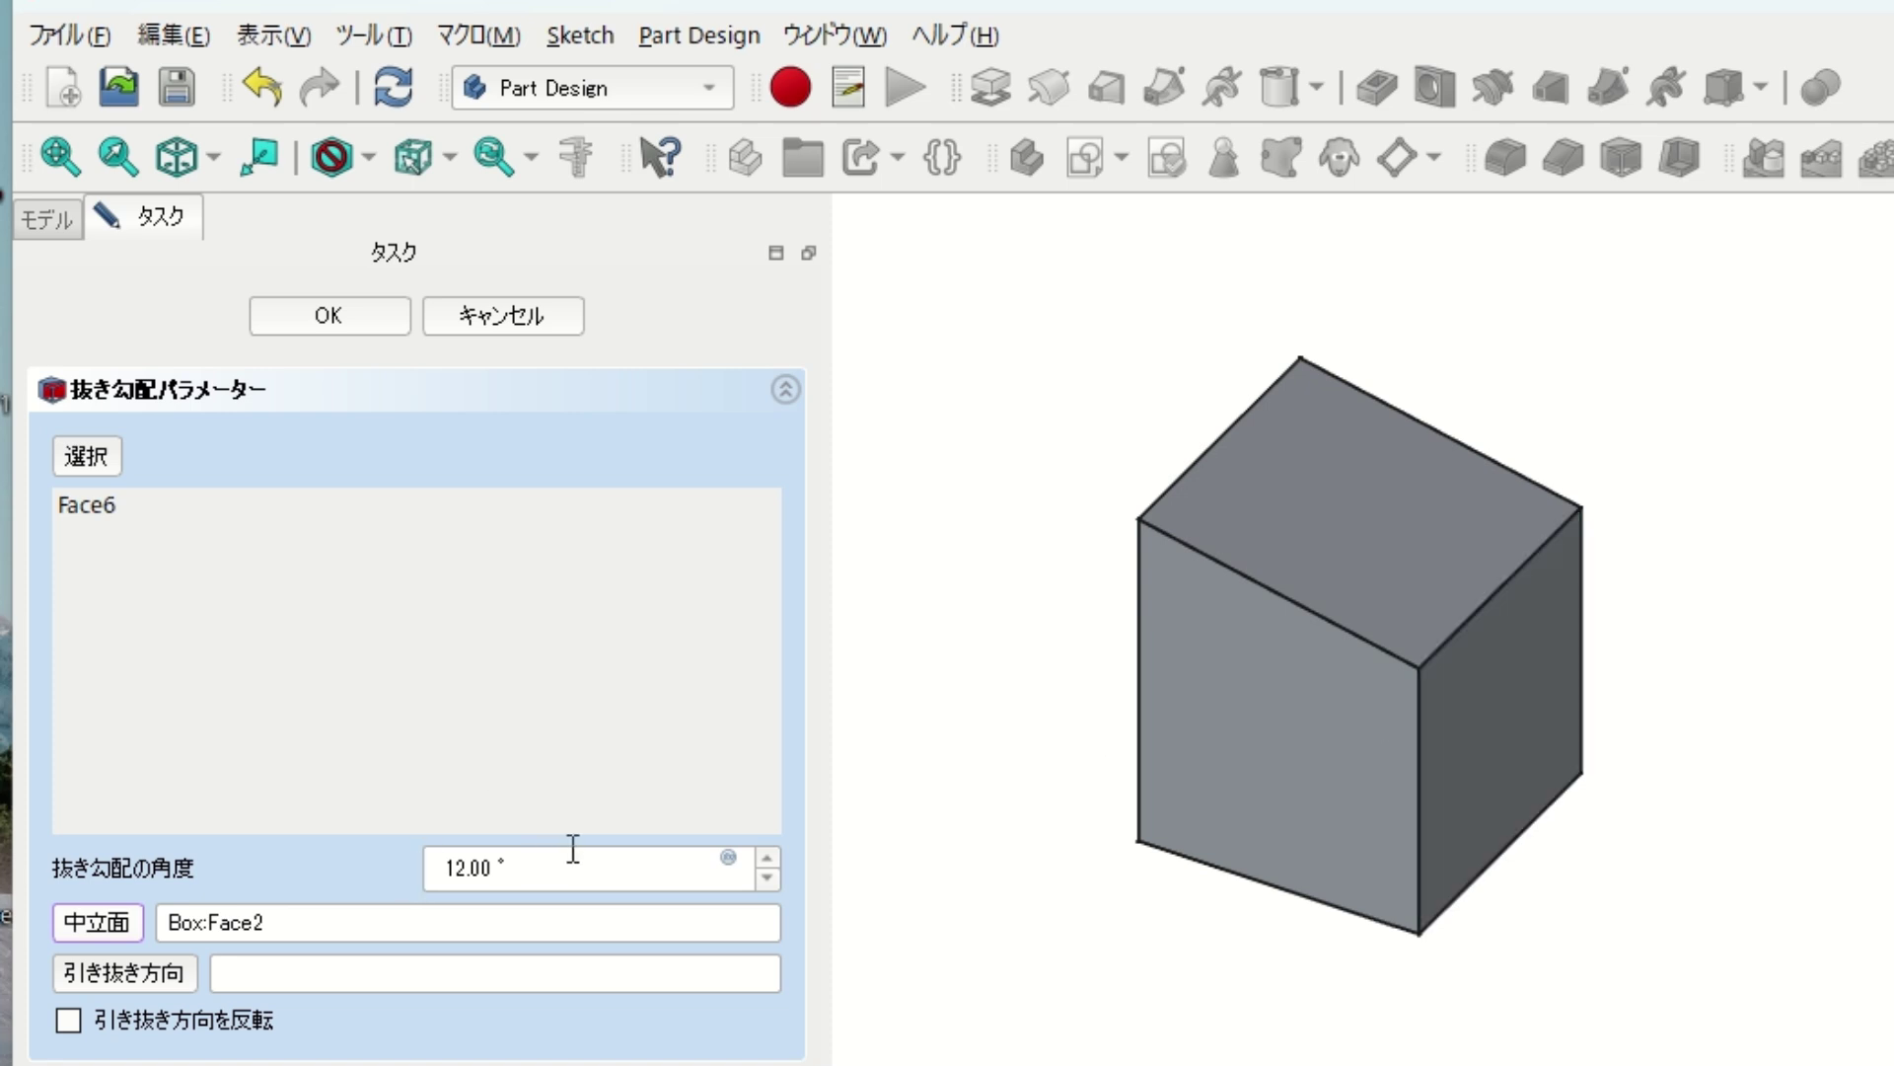
scroll(576, 860, down, 2)
scroll(575, 863, down, 2)
scroll(572, 868, down, 2)
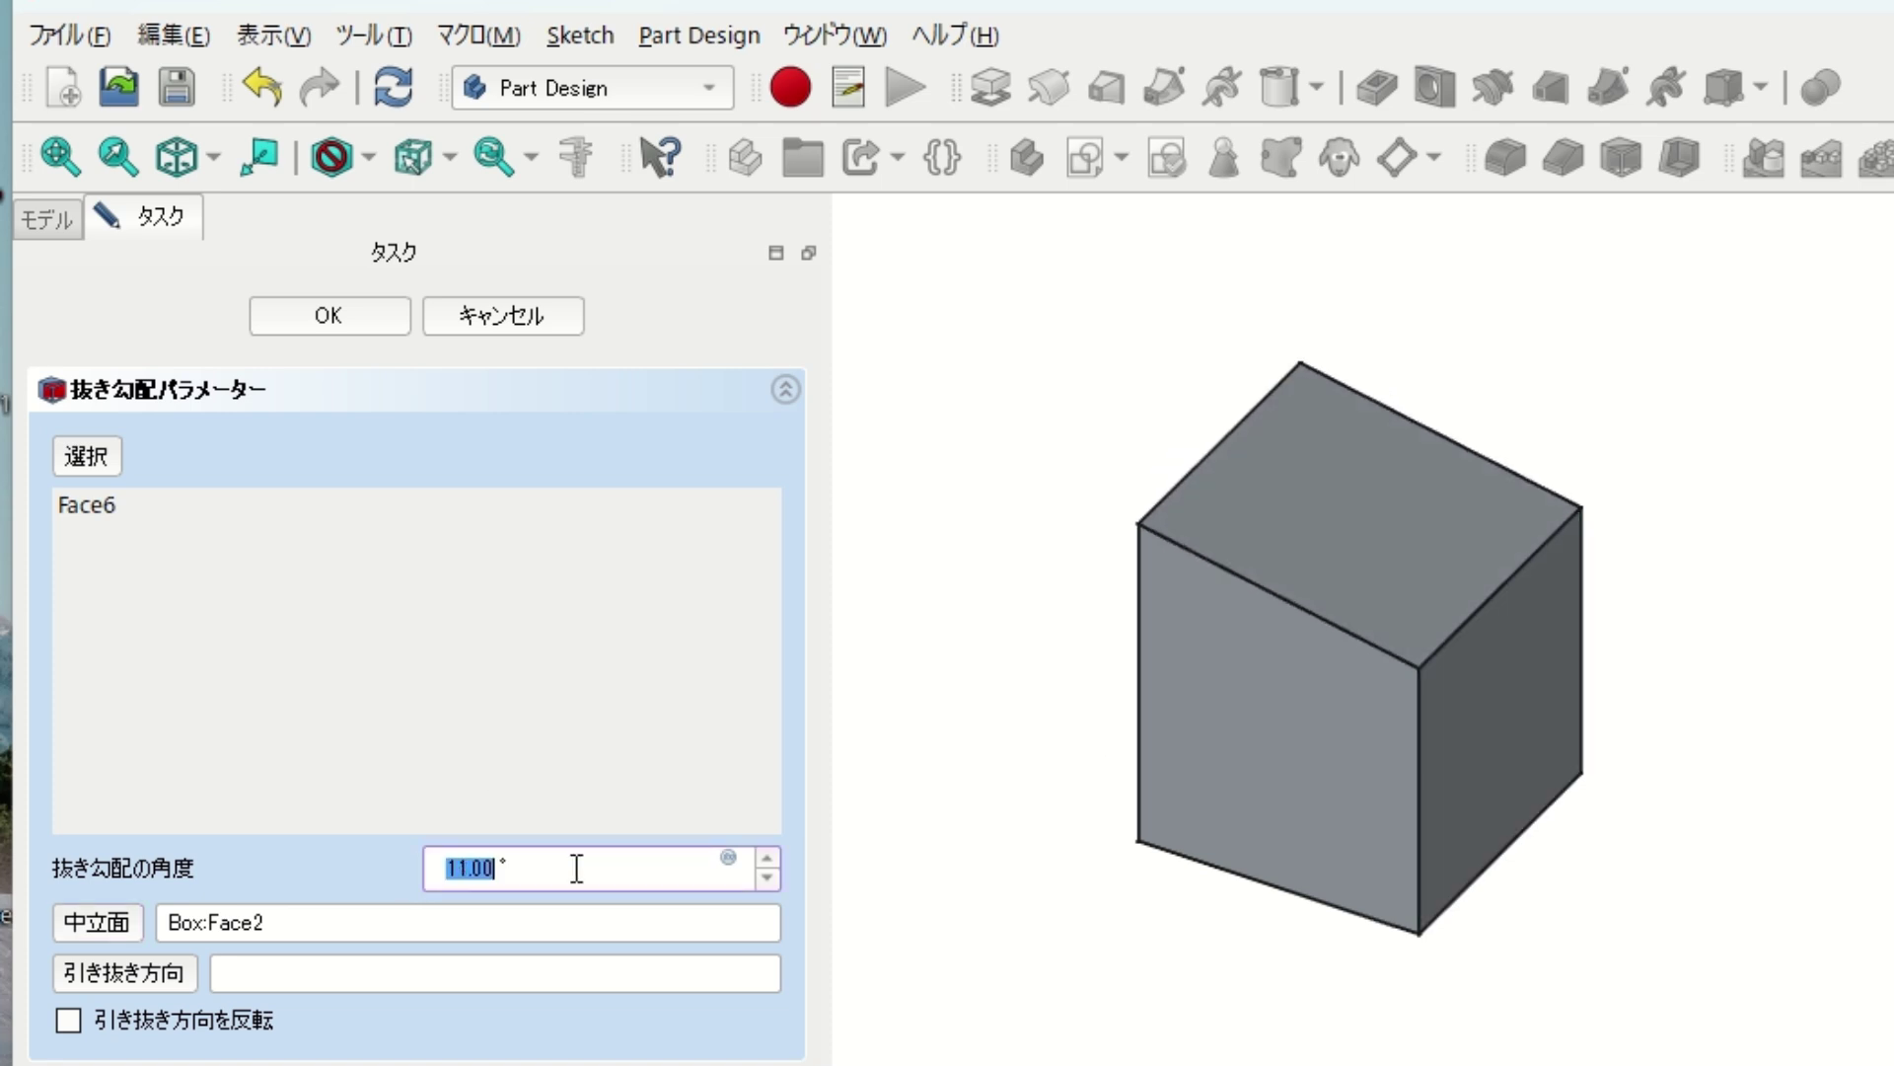
scroll(569, 878, down, 1)
scroll(570, 878, down, 2)
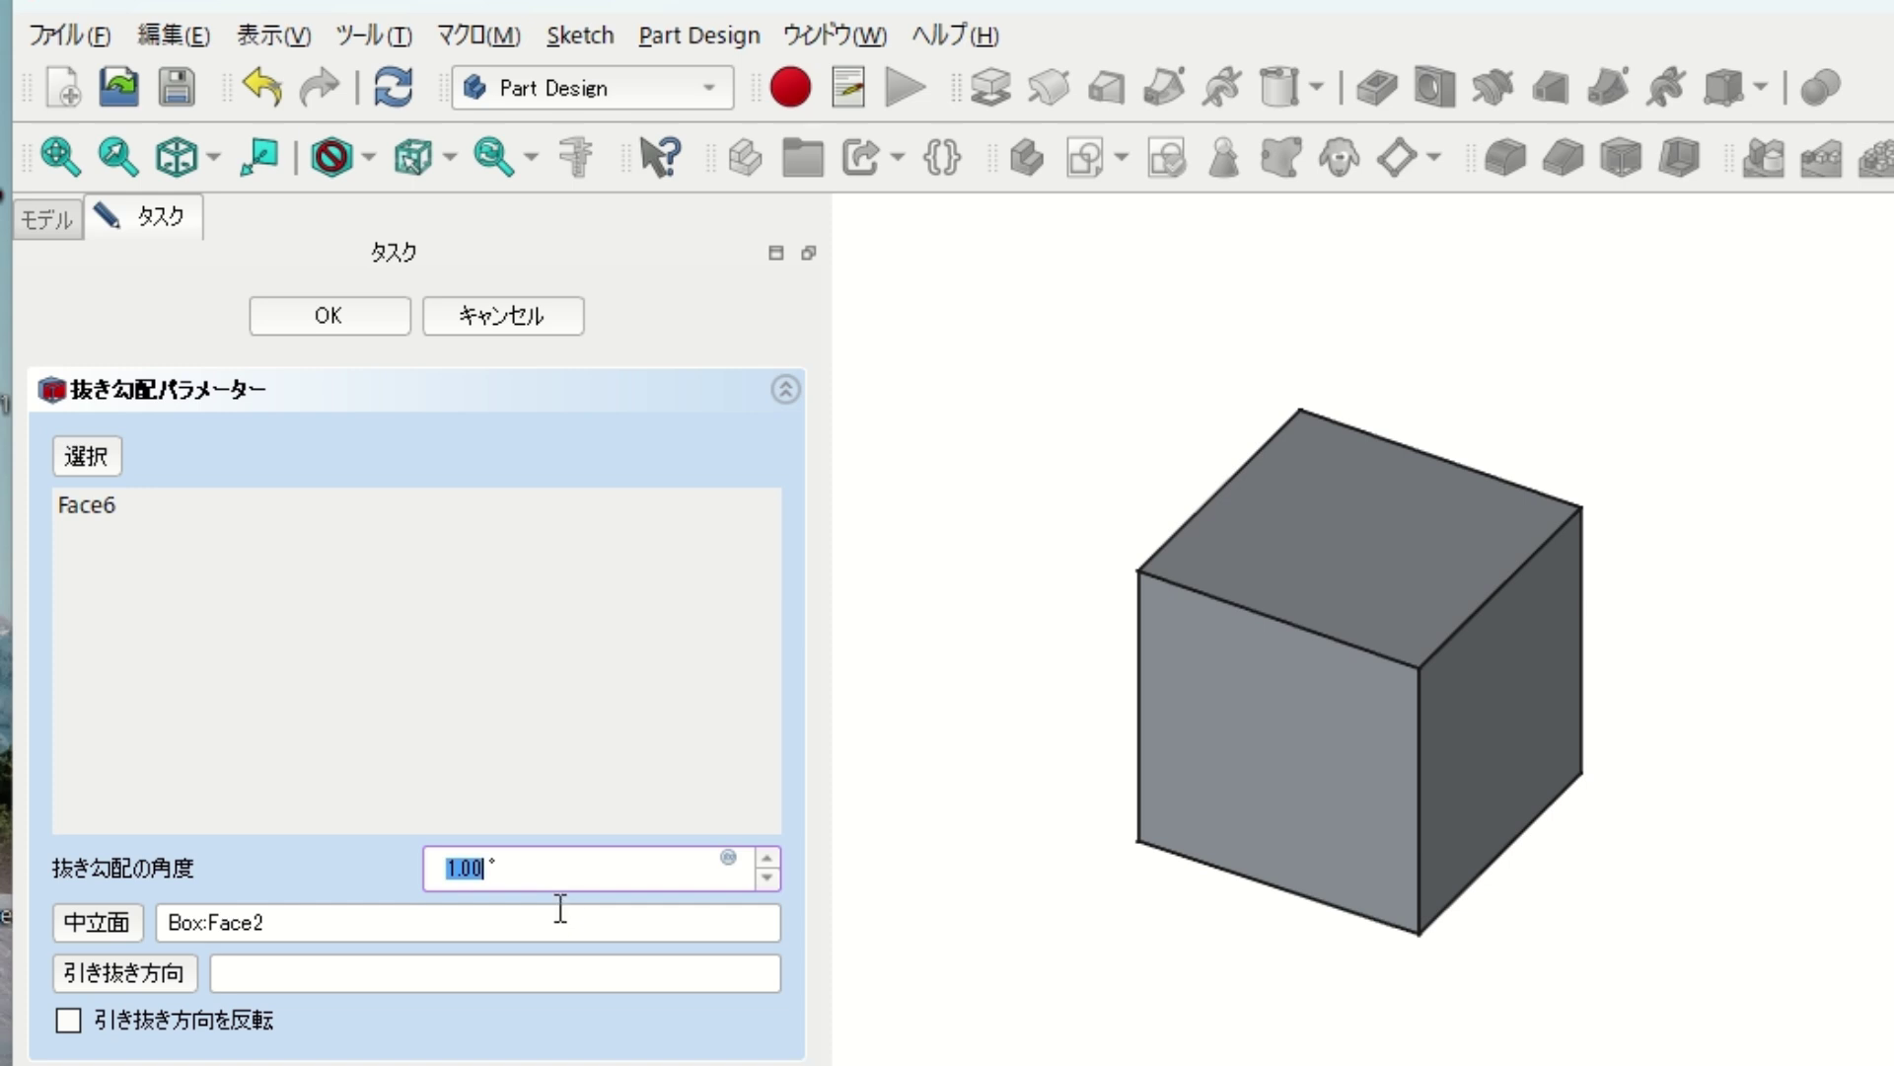
scroll(563, 873, up, 2)
scroll(562, 869, up, 9)
scroll(562, 869, up, 2)
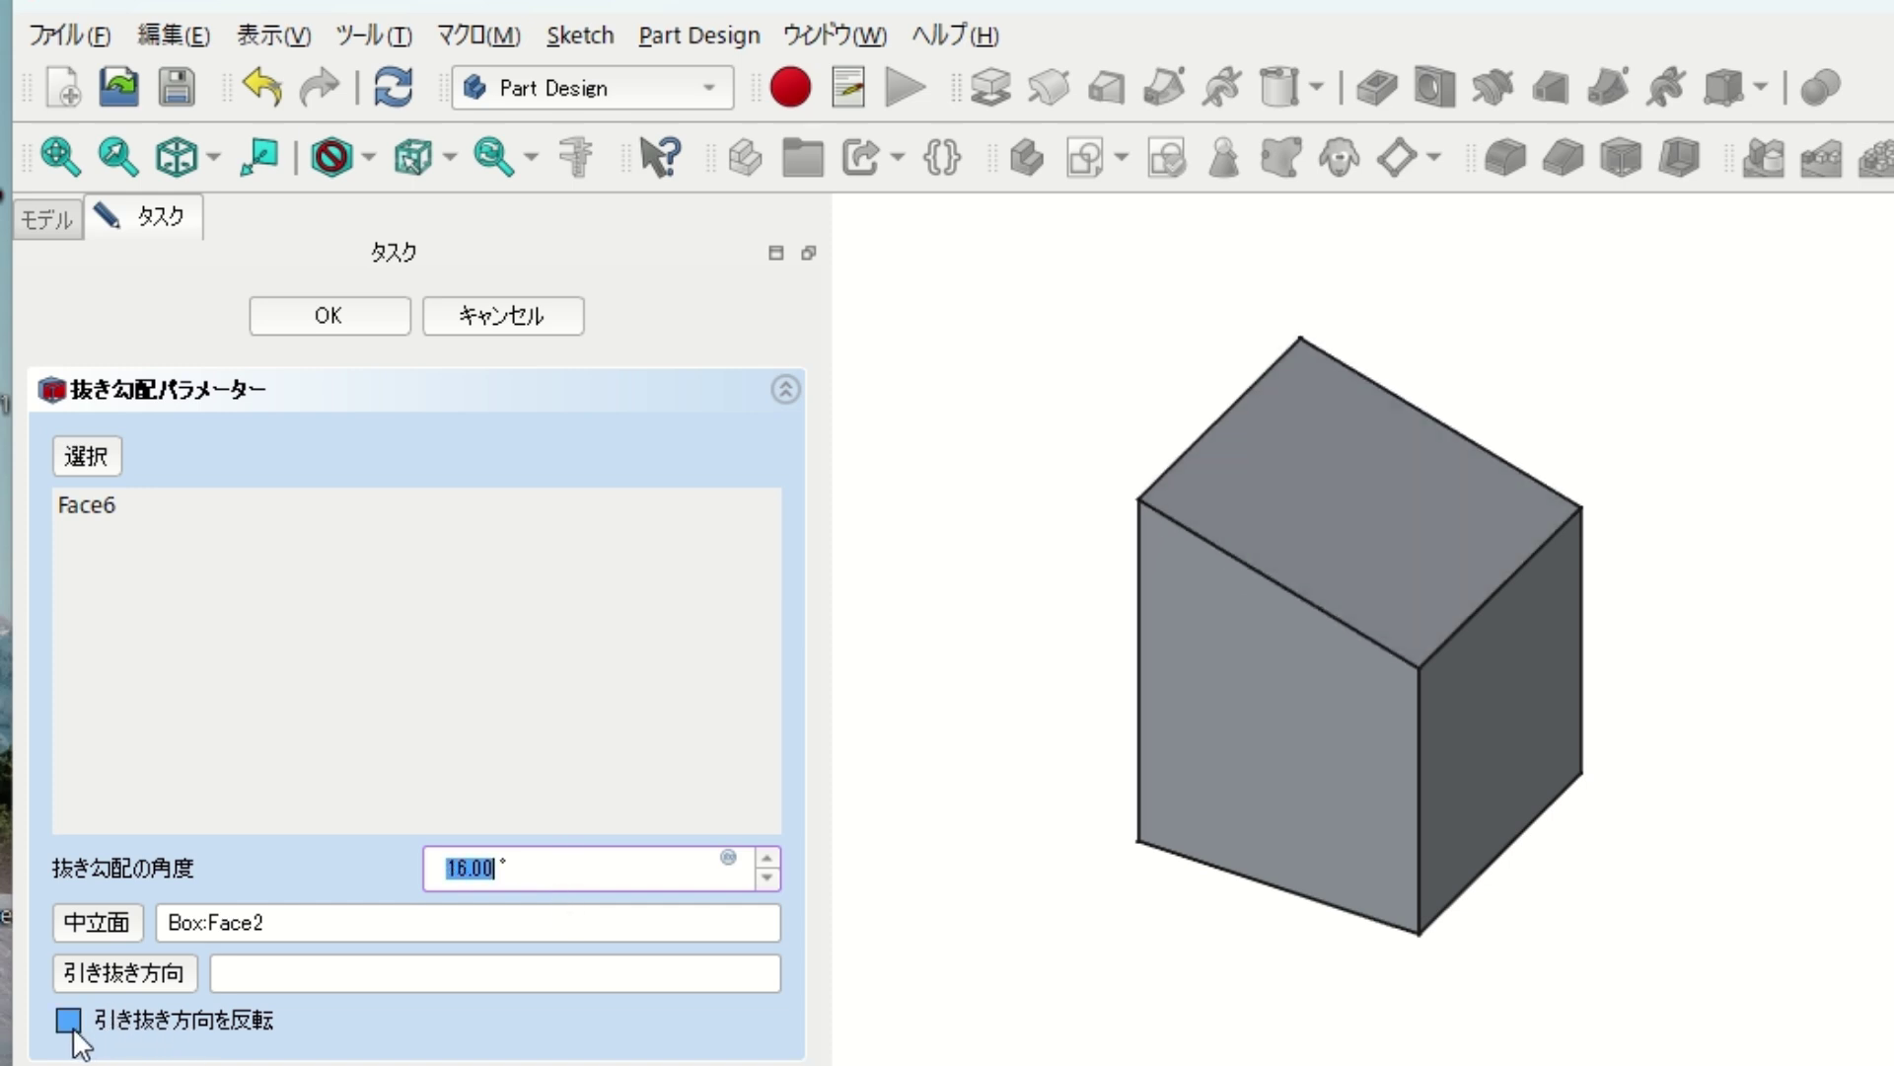
Reverse the pull direction and set the box draft angle to 12.00°
click(75, 1012)
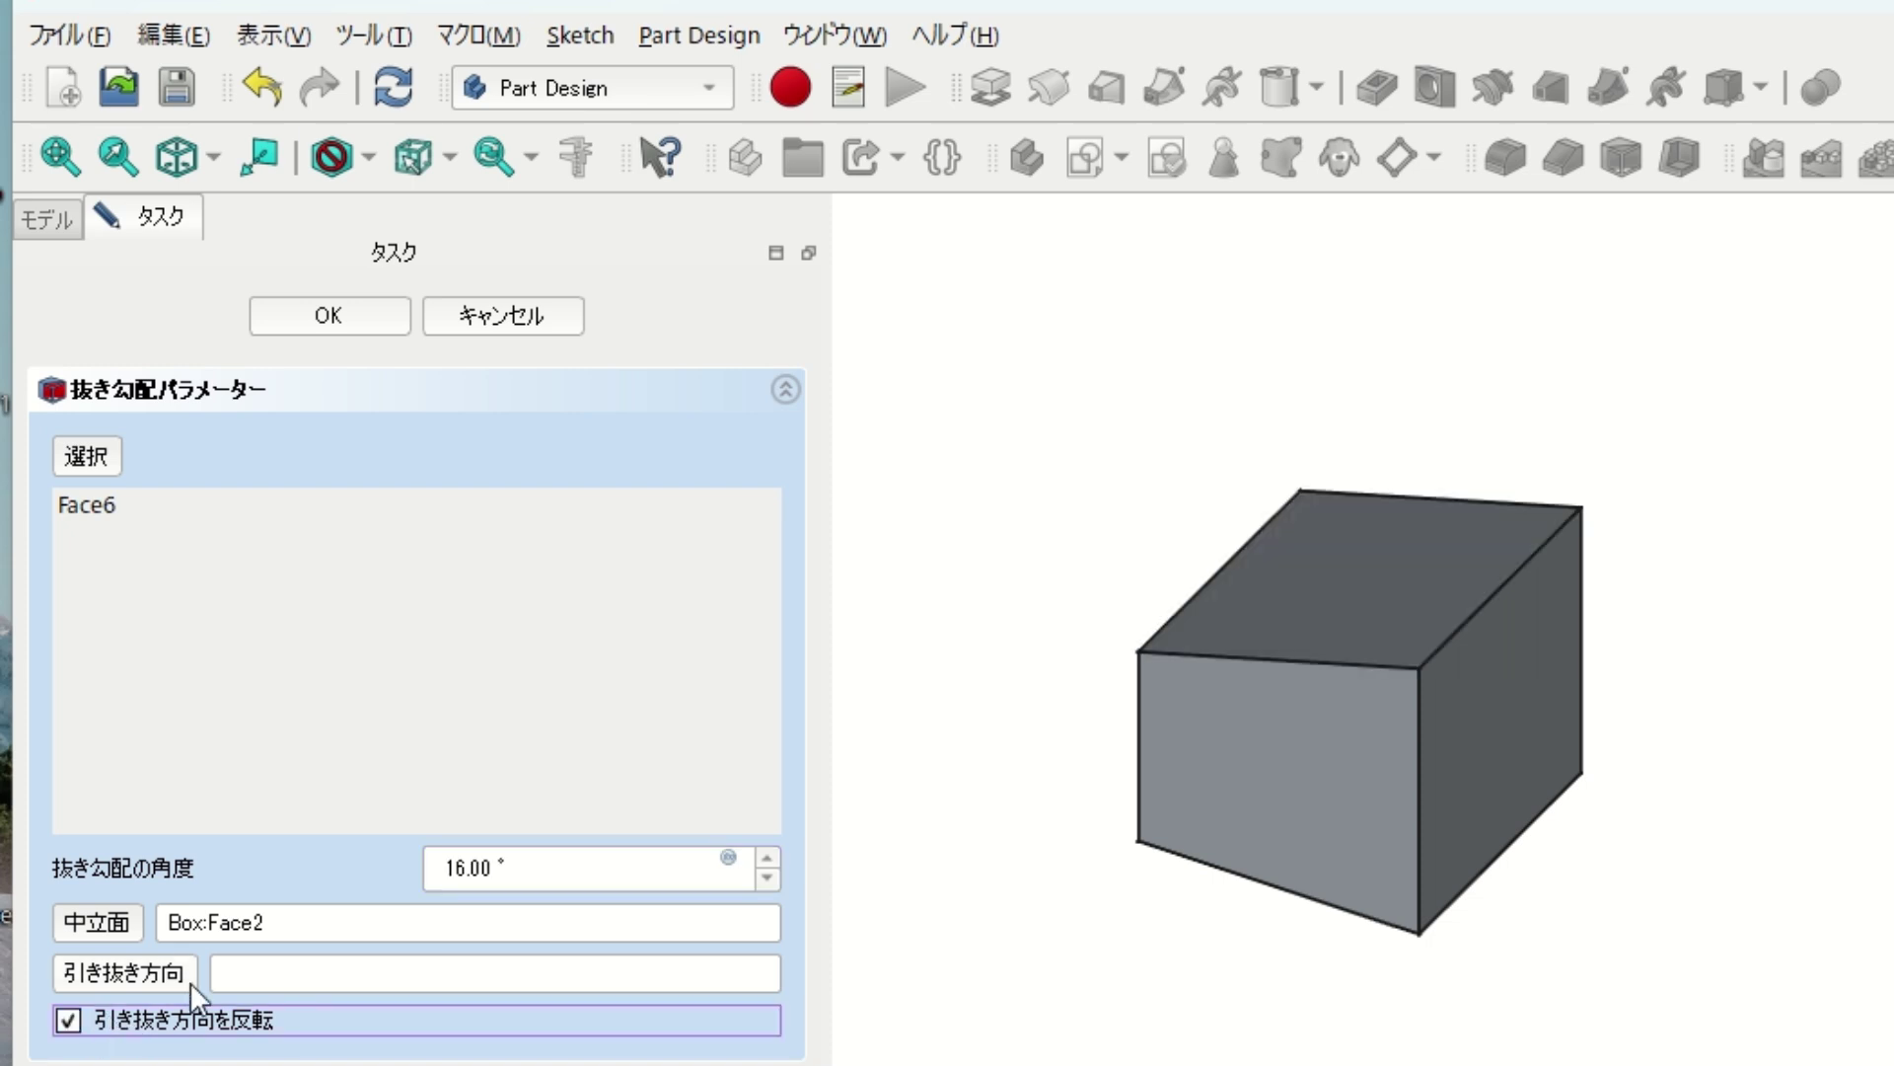
scroll(537, 868, up, 1)
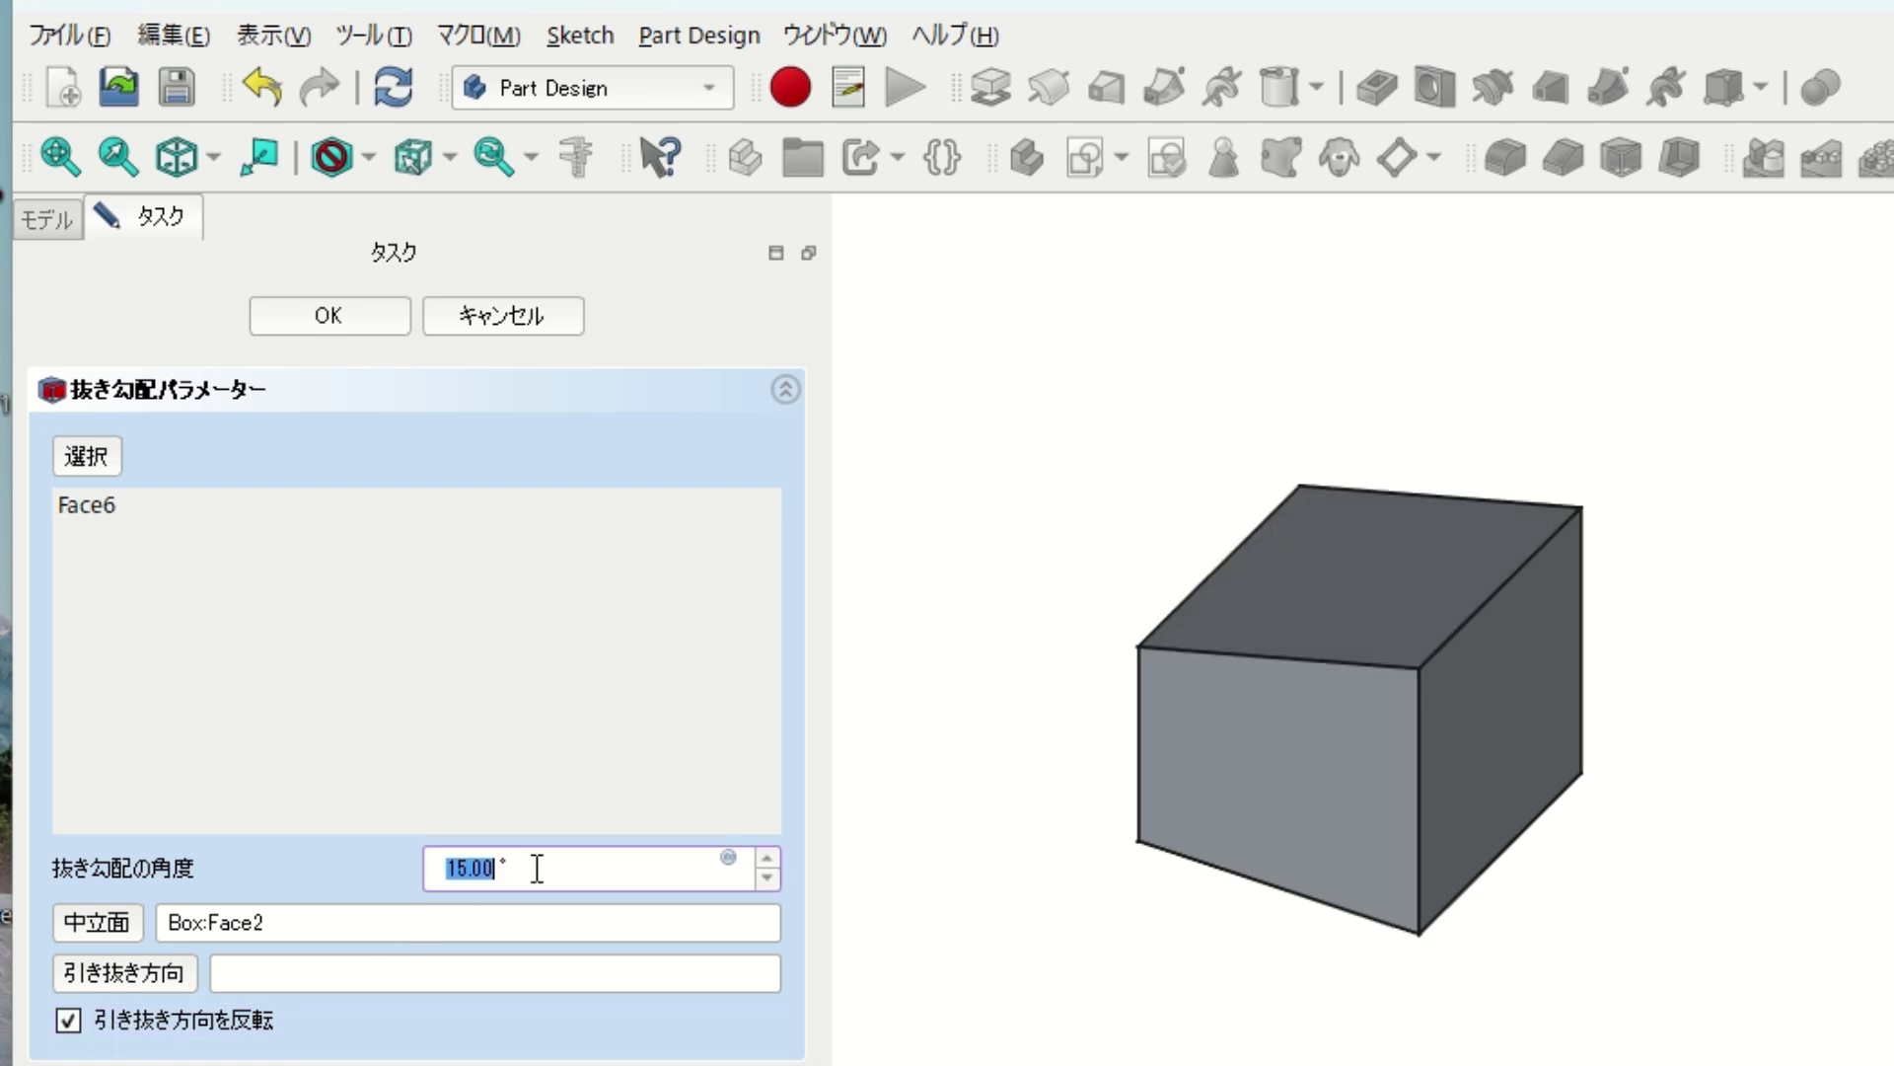
scroll(537, 866, up, 1)
scroll(535, 864, up, 2)
scroll(535, 861, up, 2)
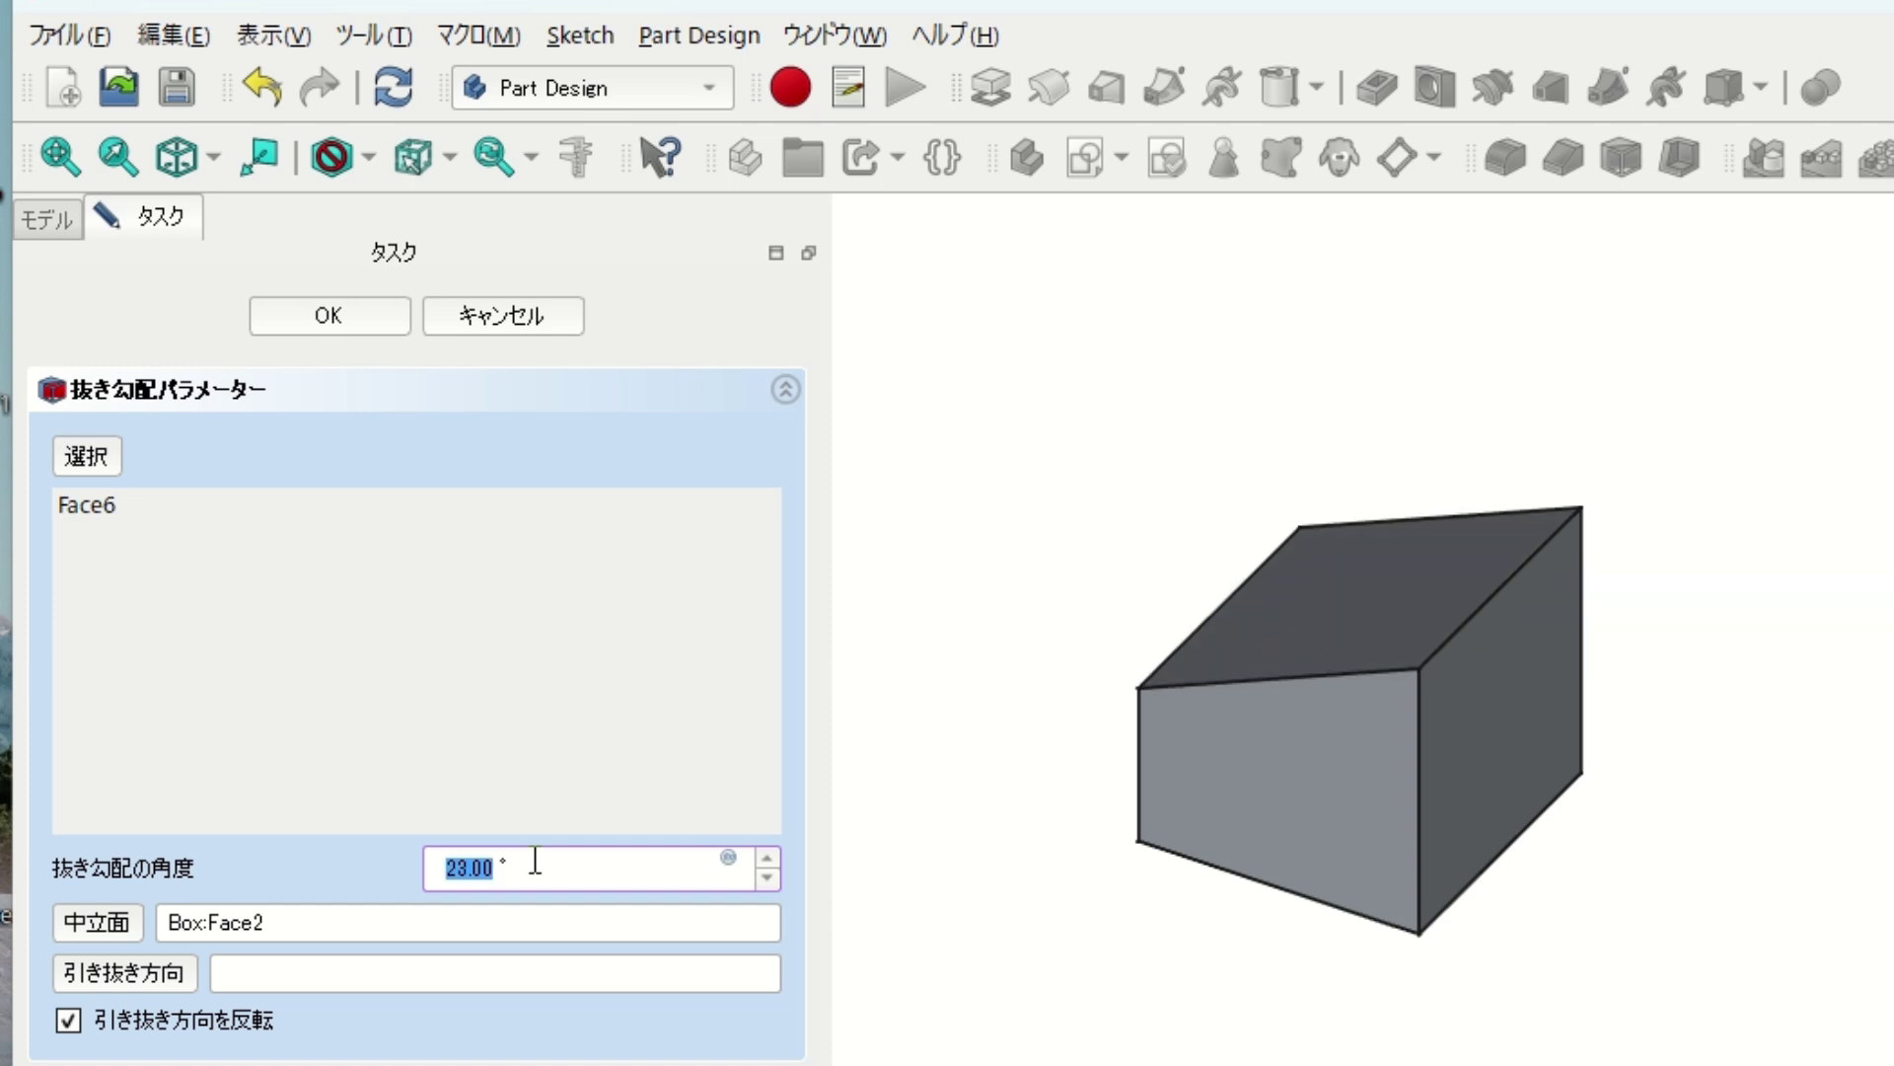
scroll(534, 863, down, 10)
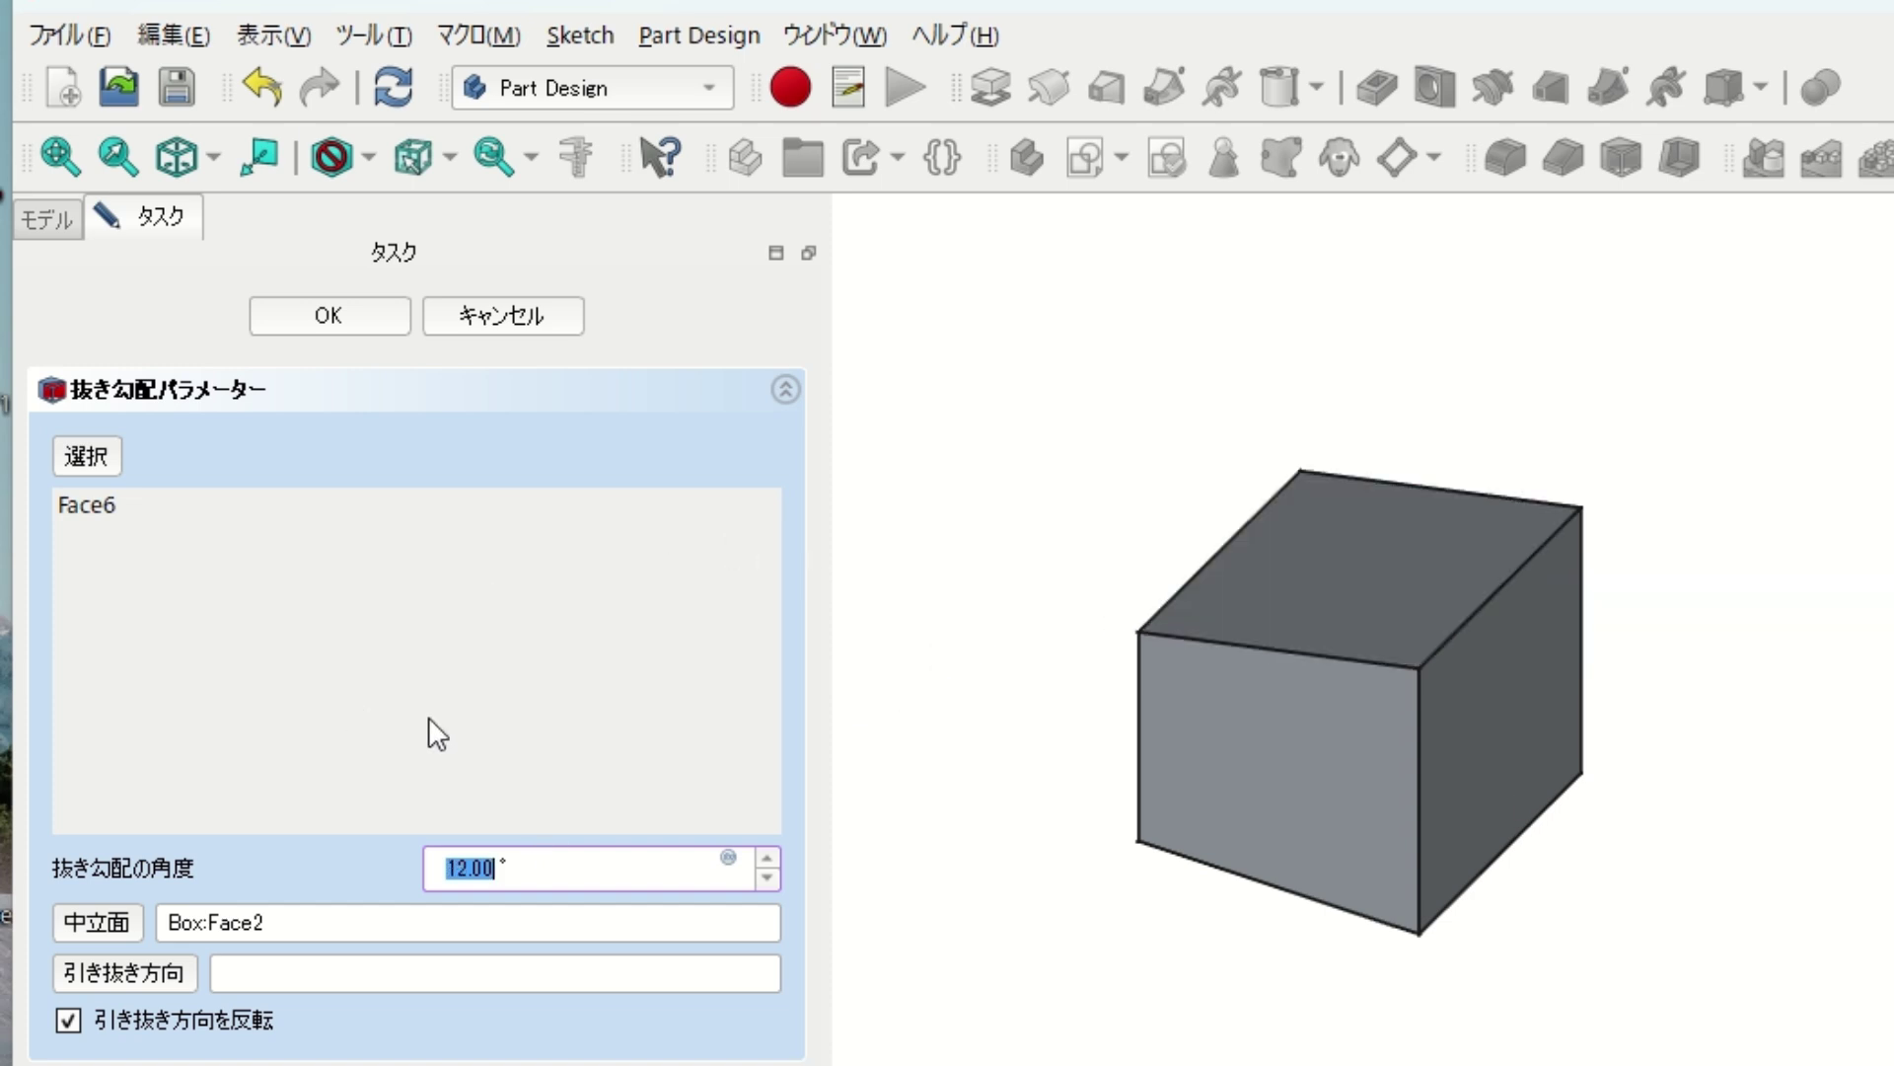
Add front Face3 and right Face2 to the box draft and raise the angle to 22.00°
click(79, 456)
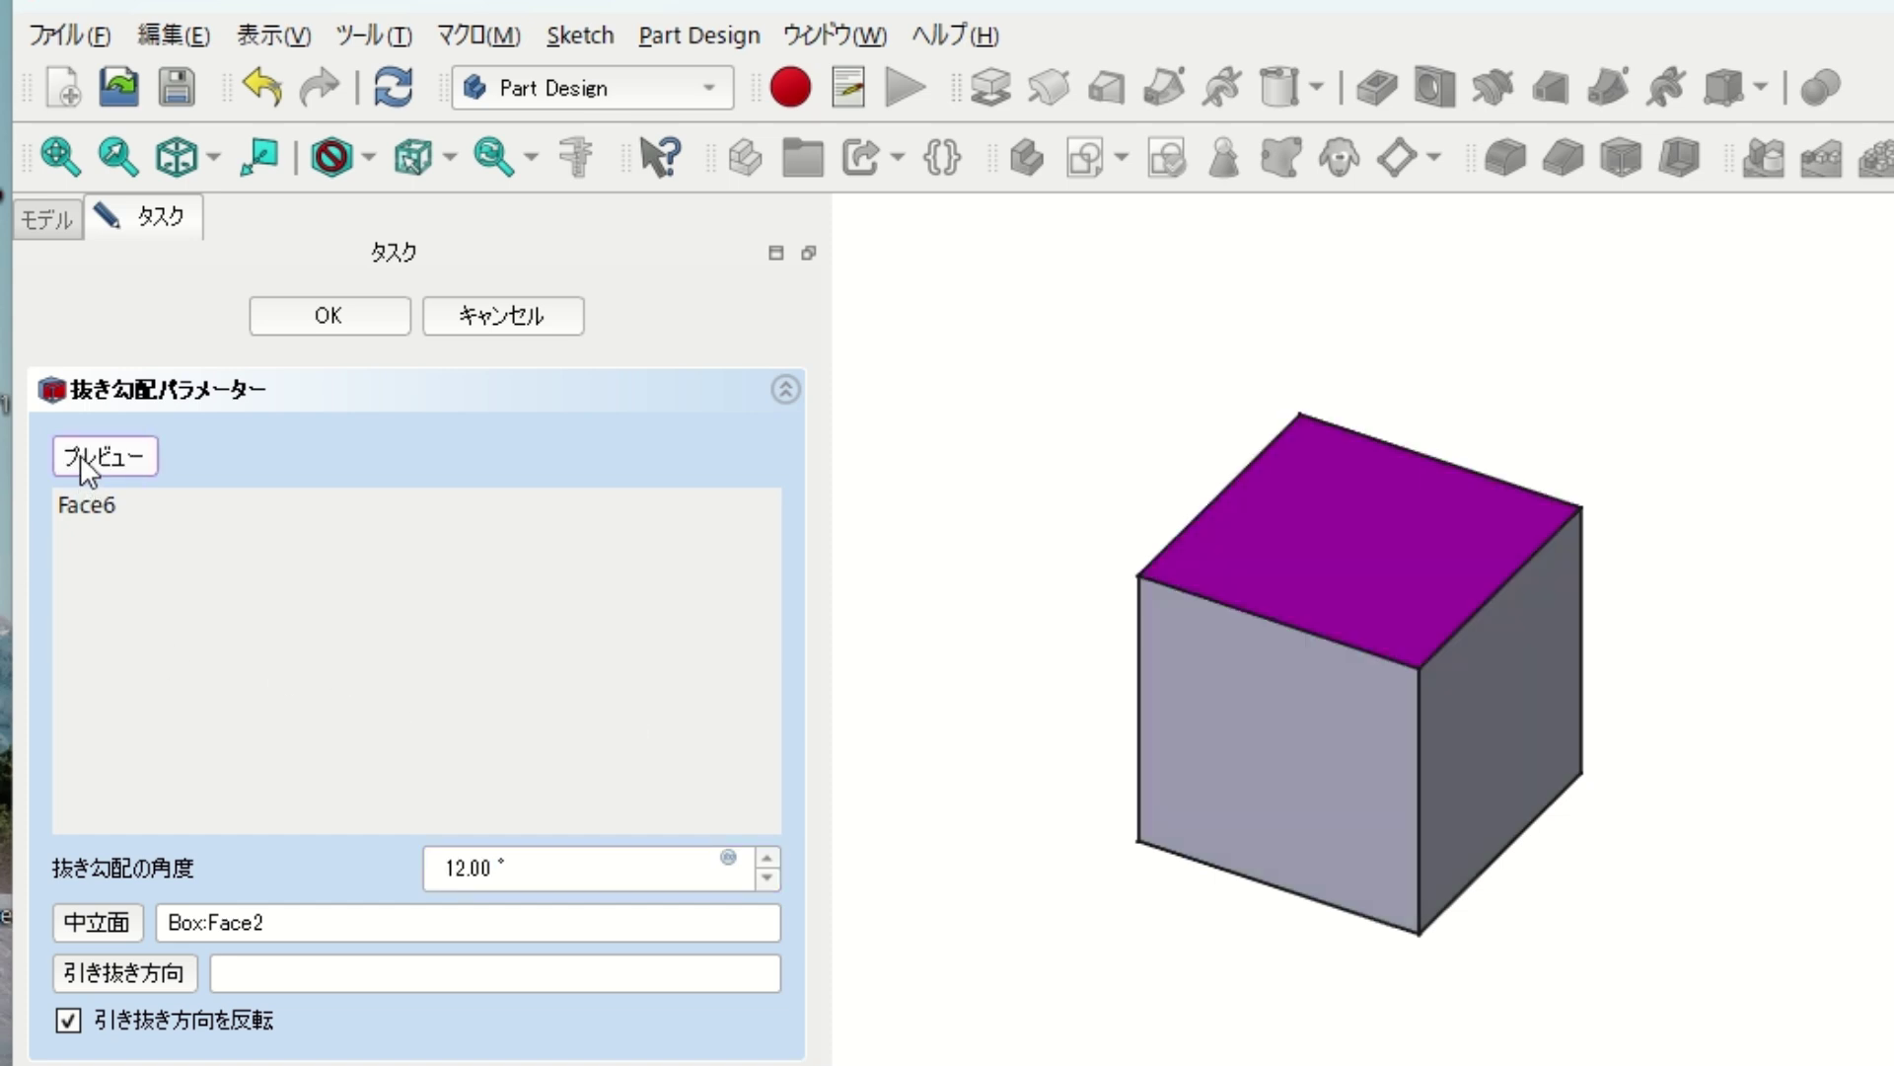
click(1247, 782)
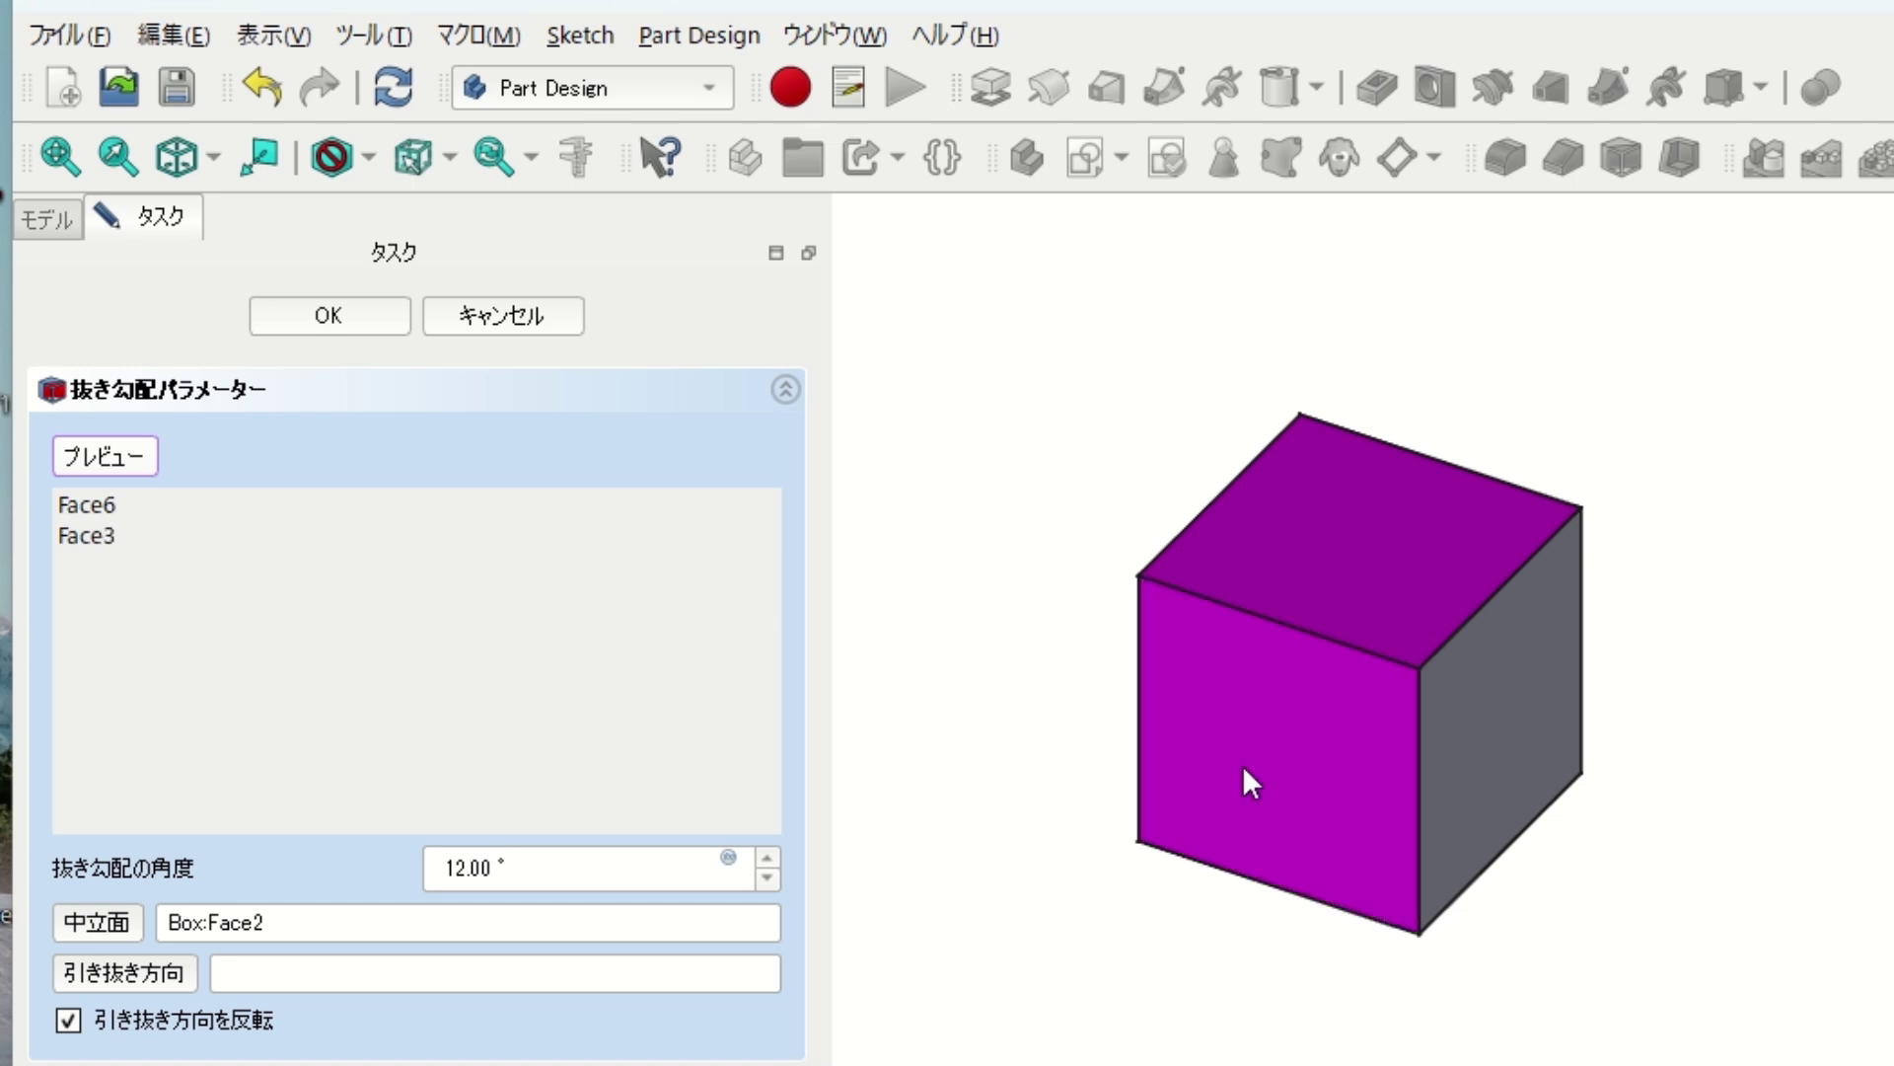
click(1501, 760)
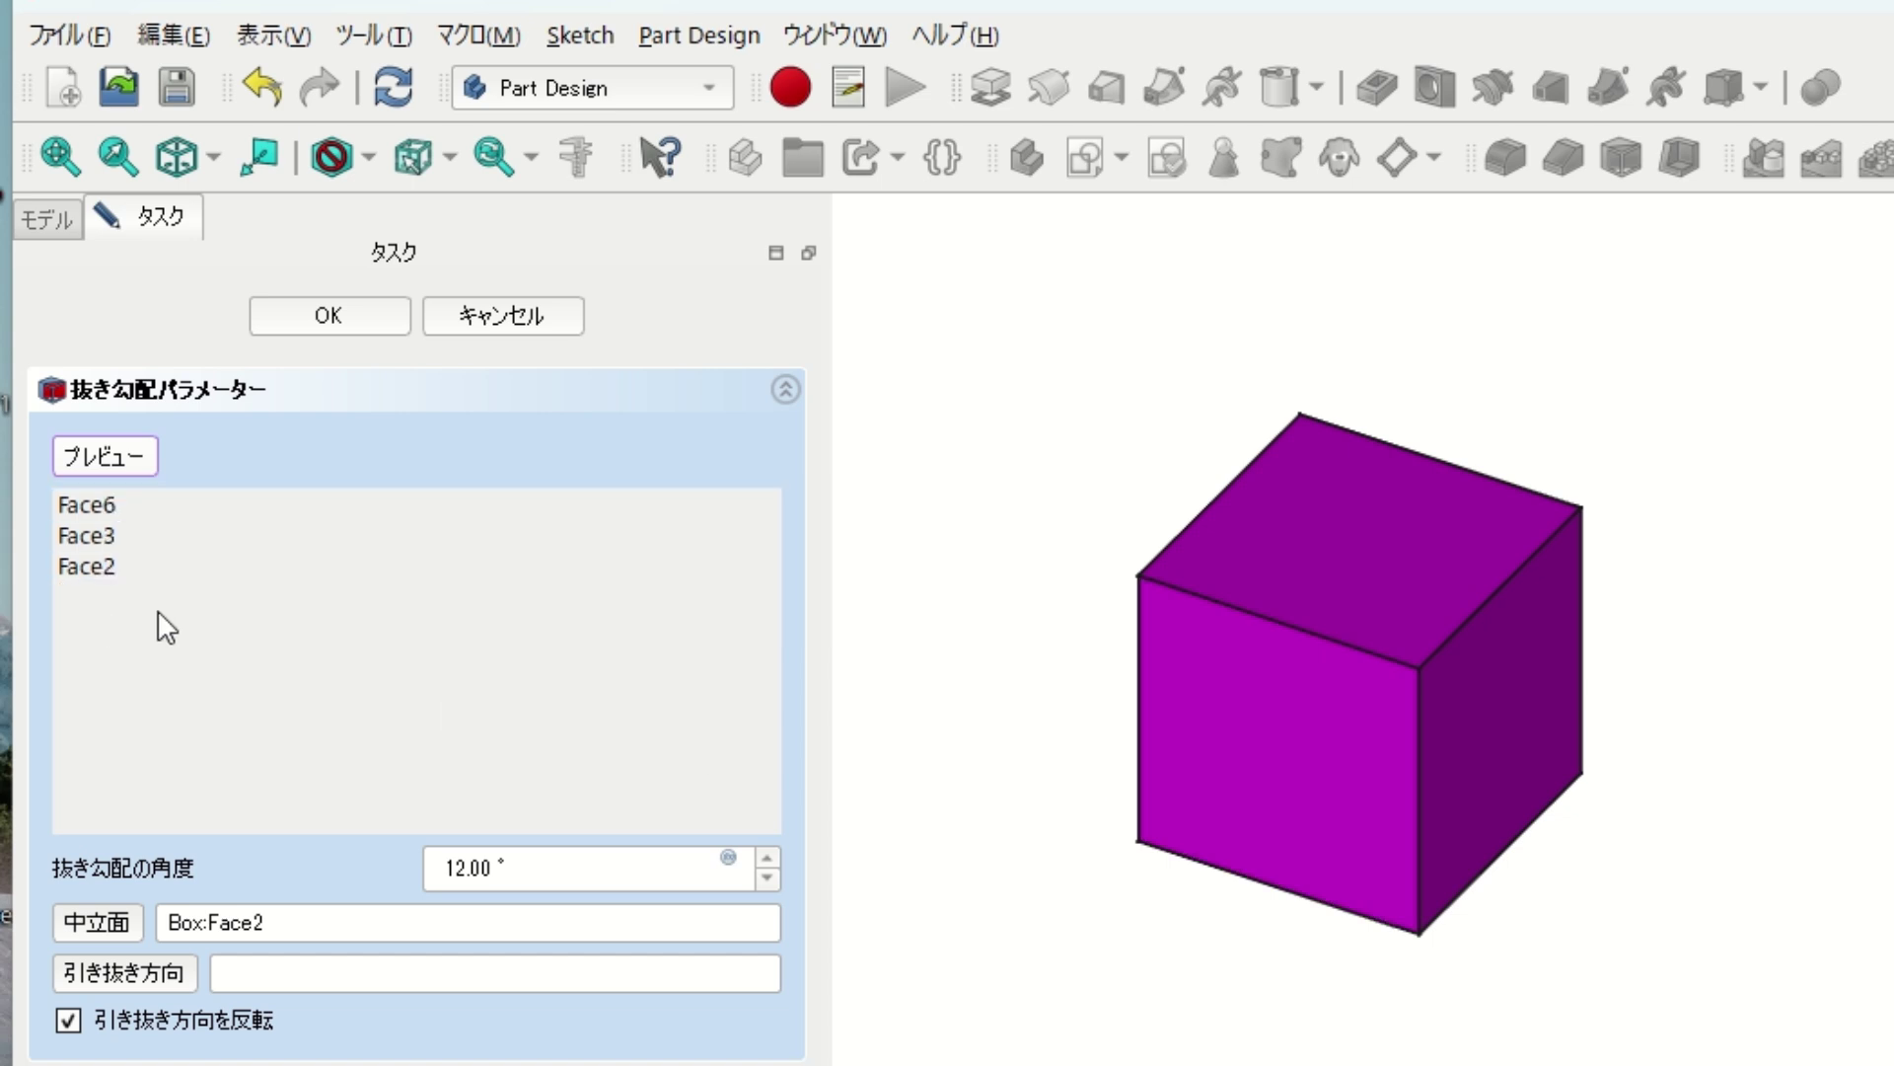
click(548, 869)
key(Return)
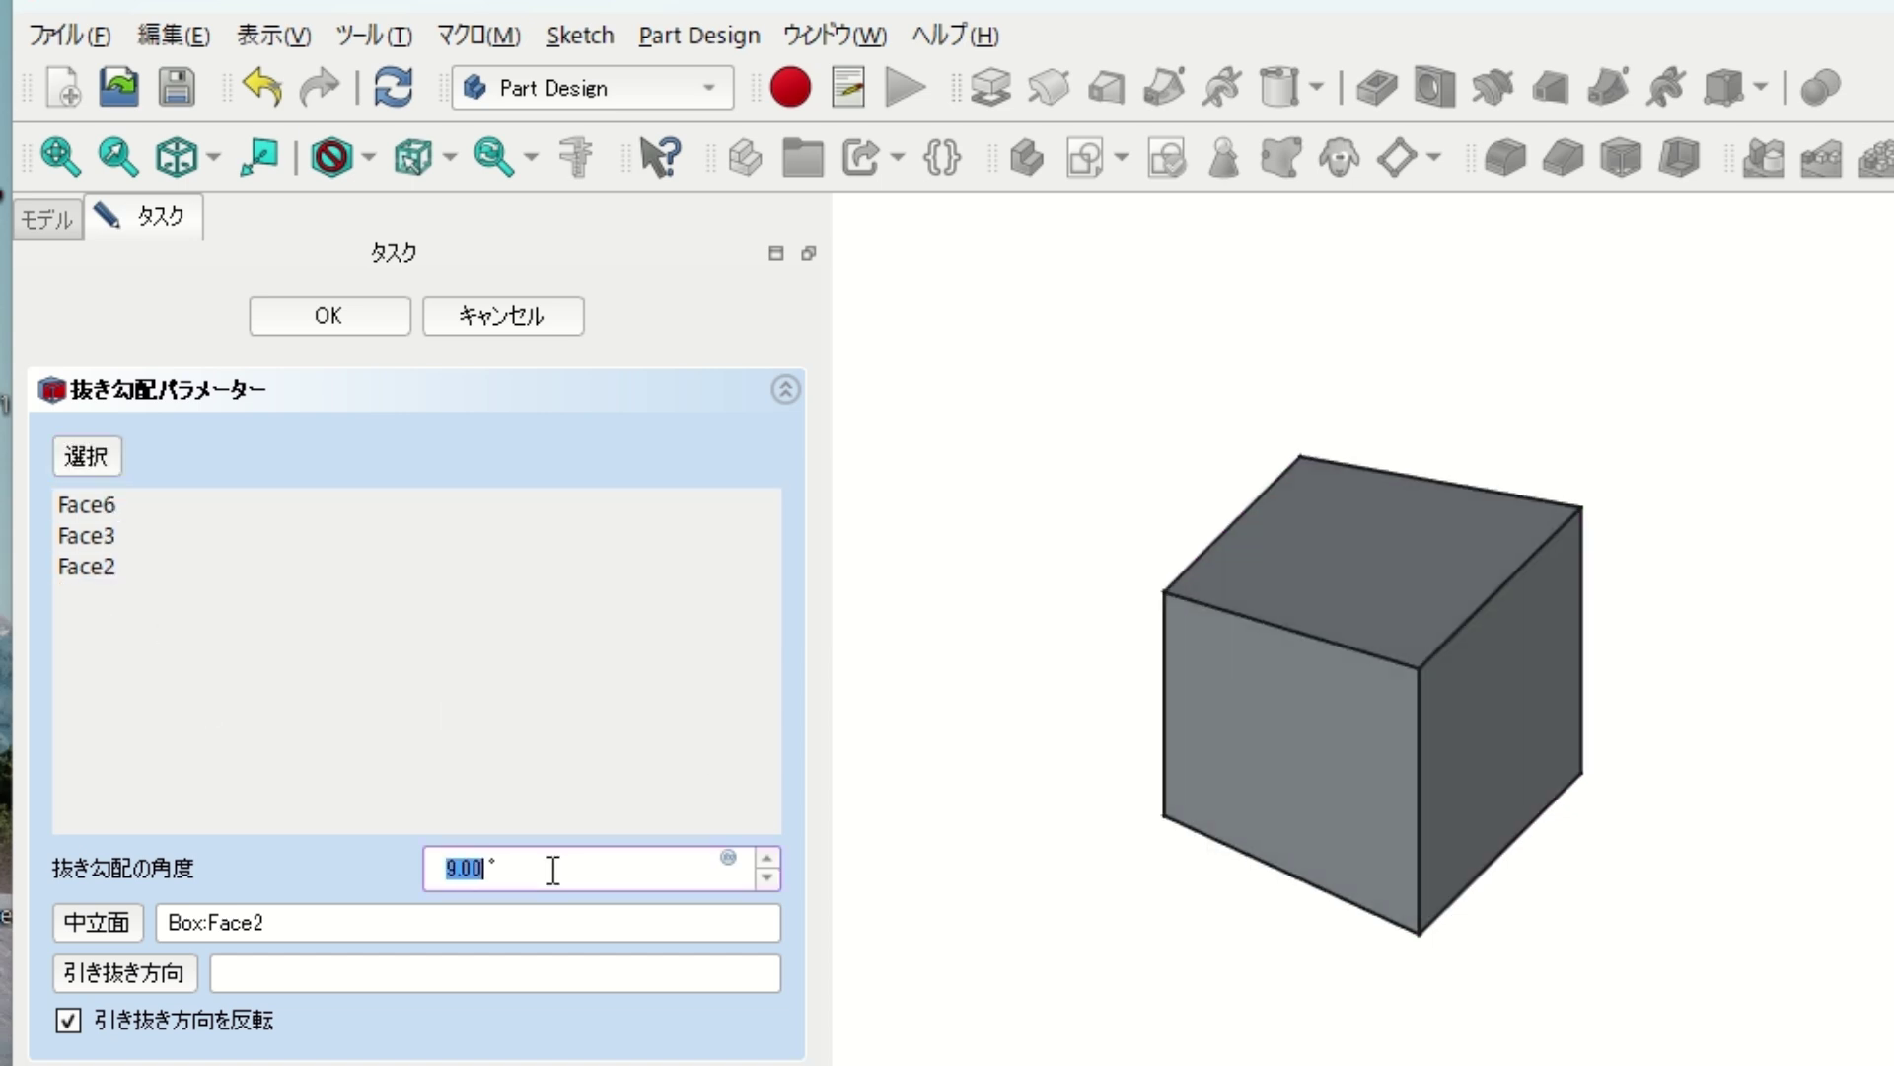
scroll(553, 871, up, 5)
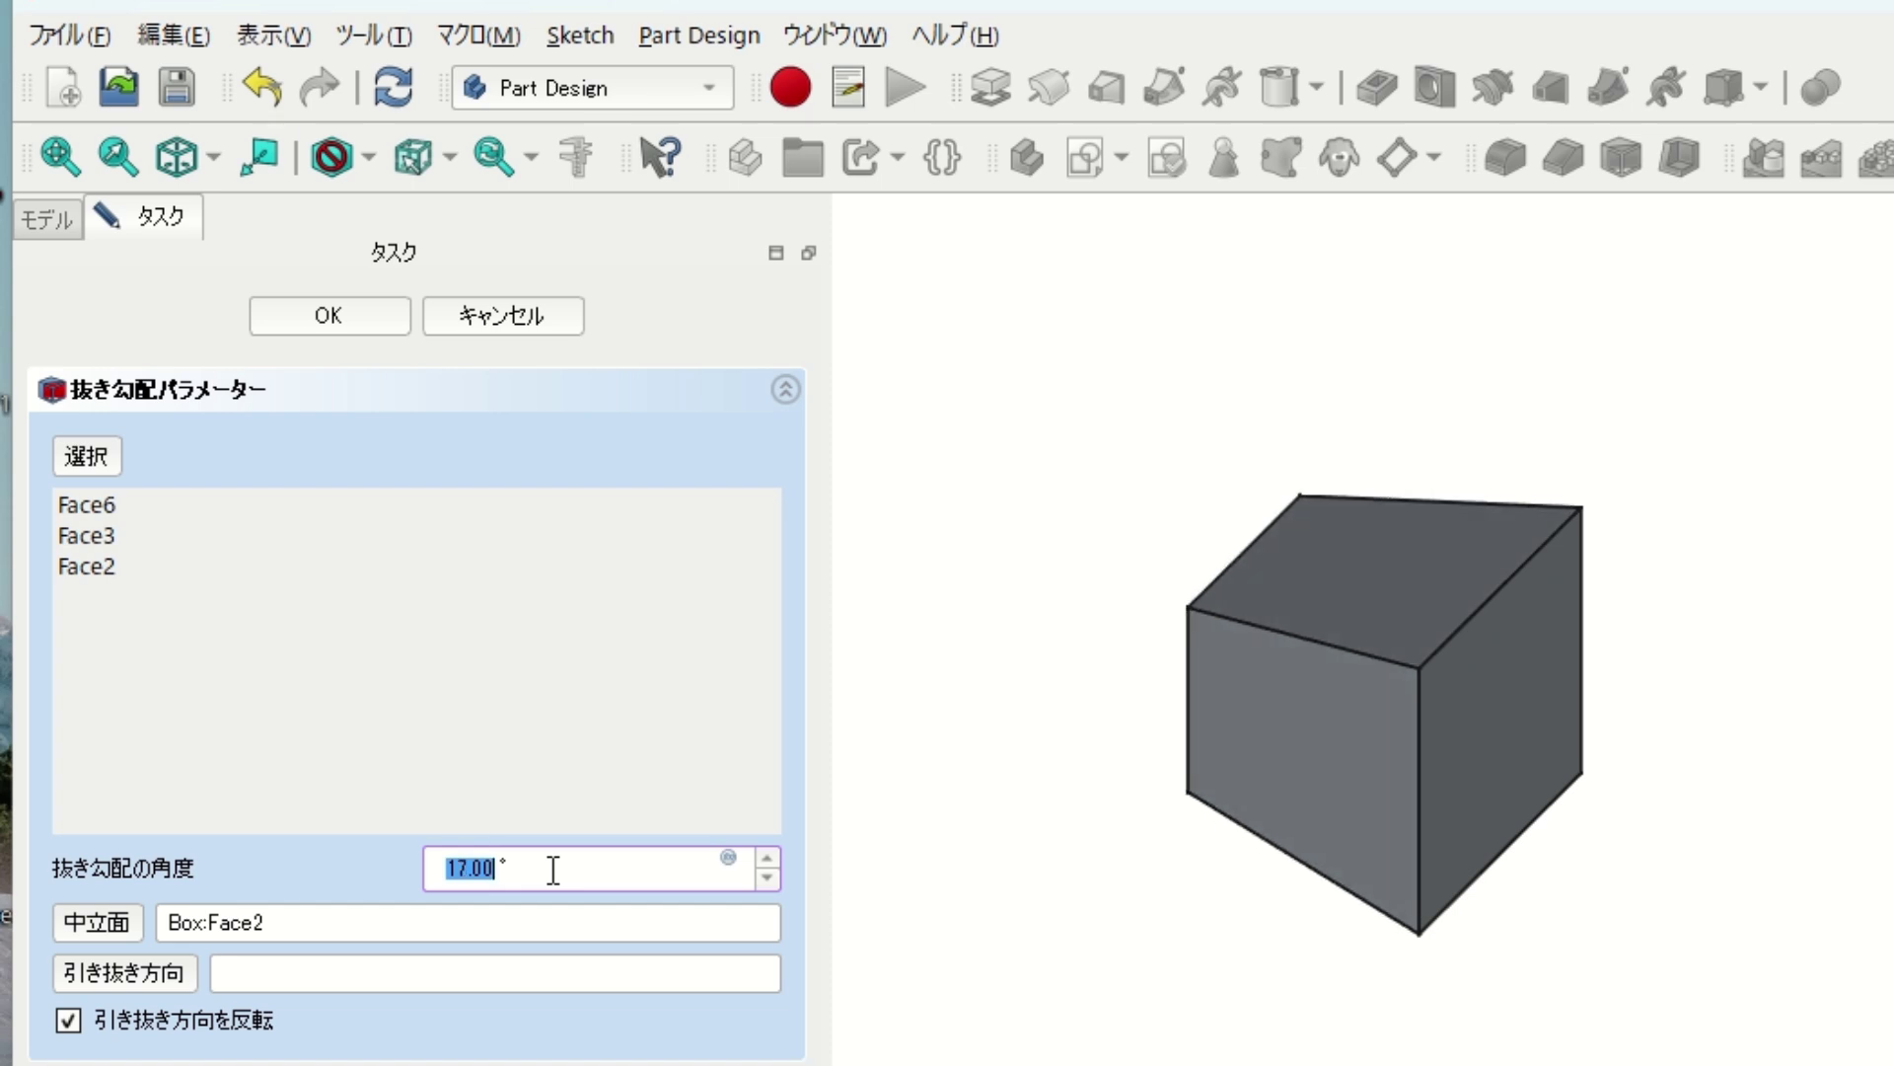
scroll(553, 870, up, 2)
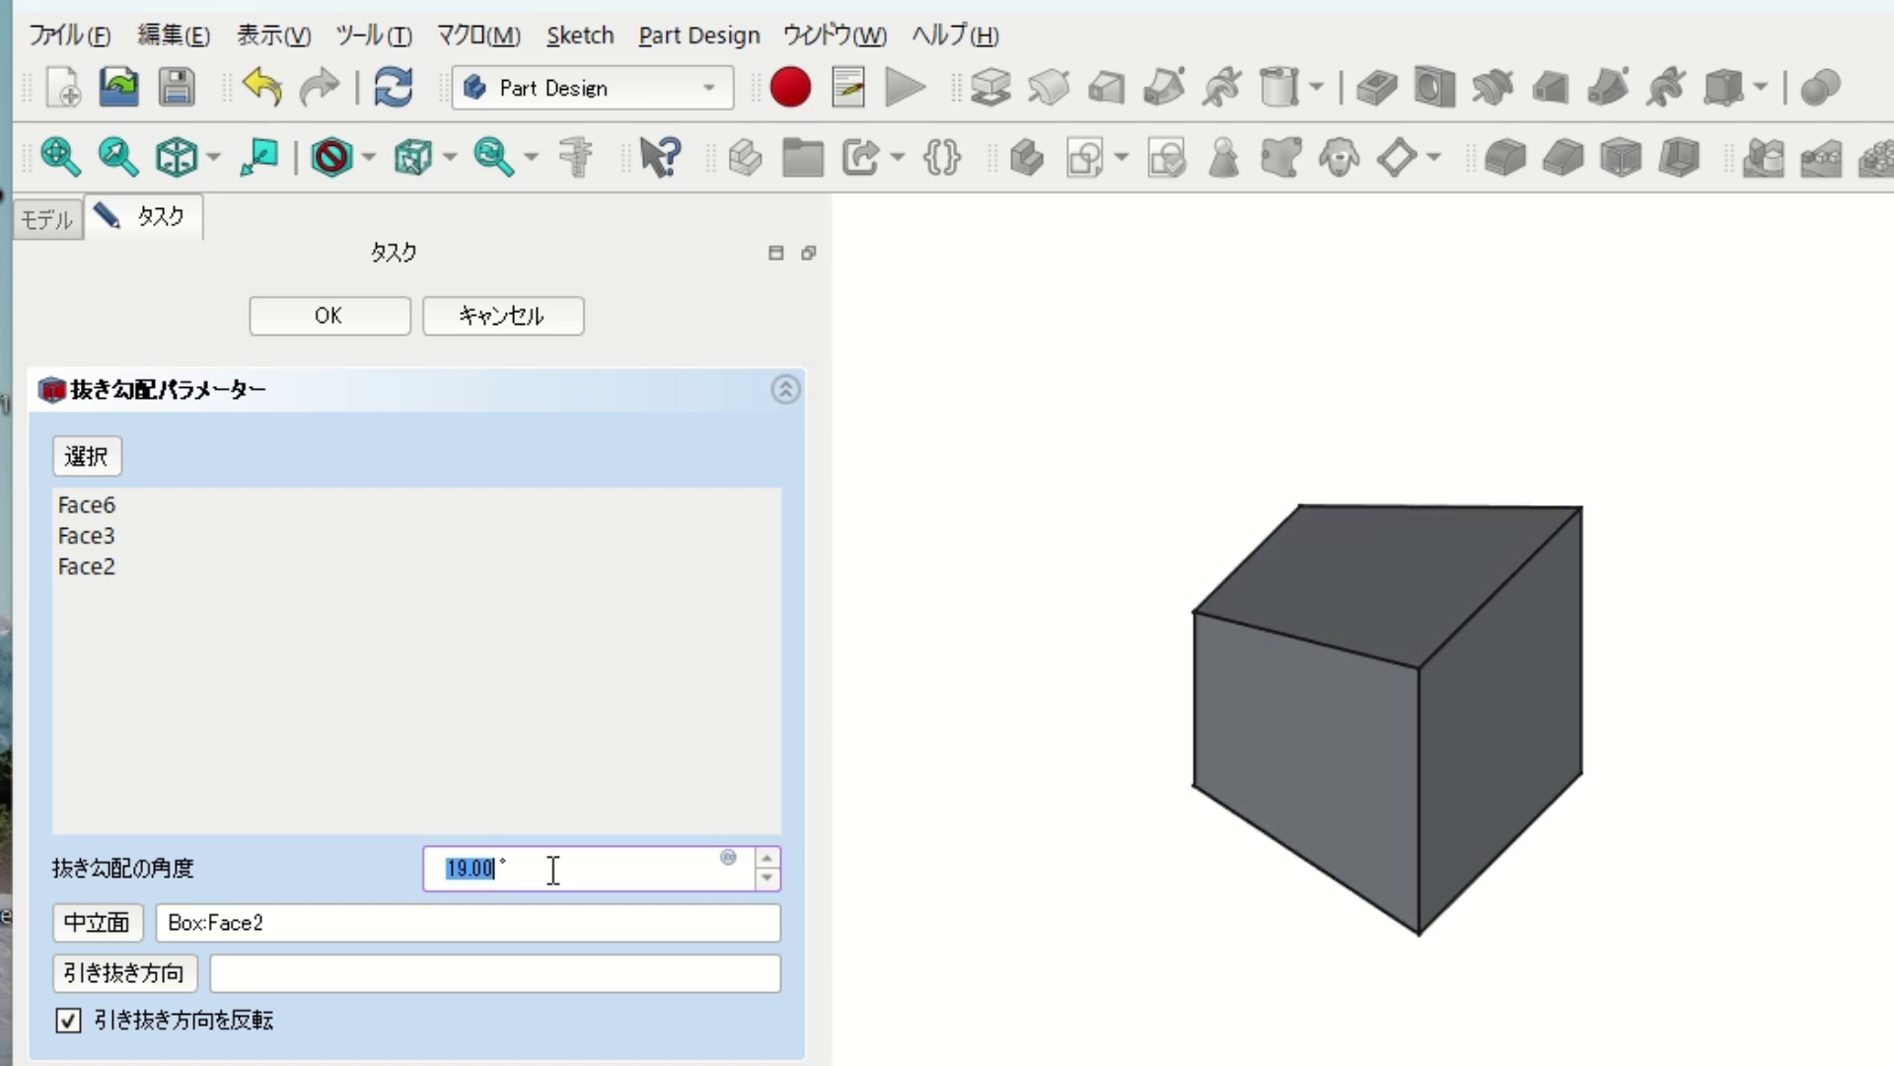
scroll(554, 870, up, 2)
scroll(554, 870, up, 1)
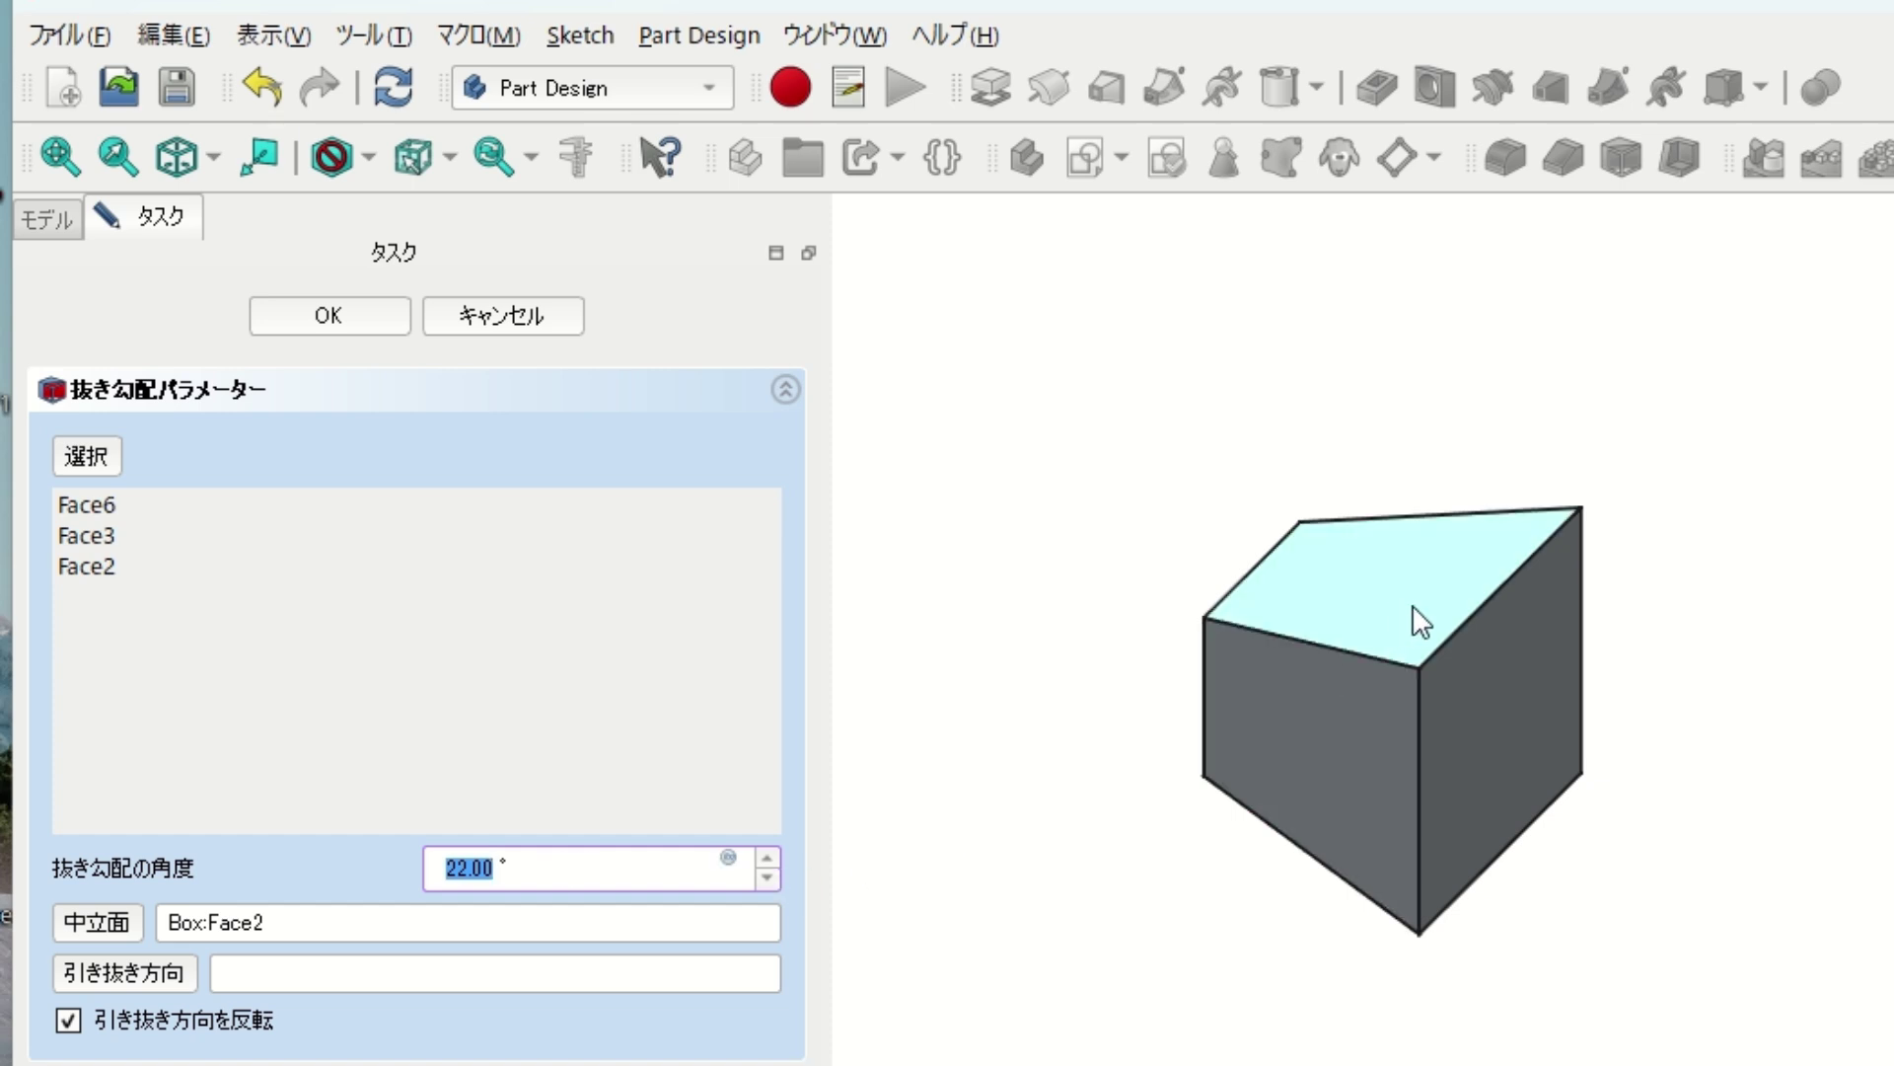
Clear the draft's neutral plane reference and raise the angle to about 16°
drag(286, 922, 148, 923)
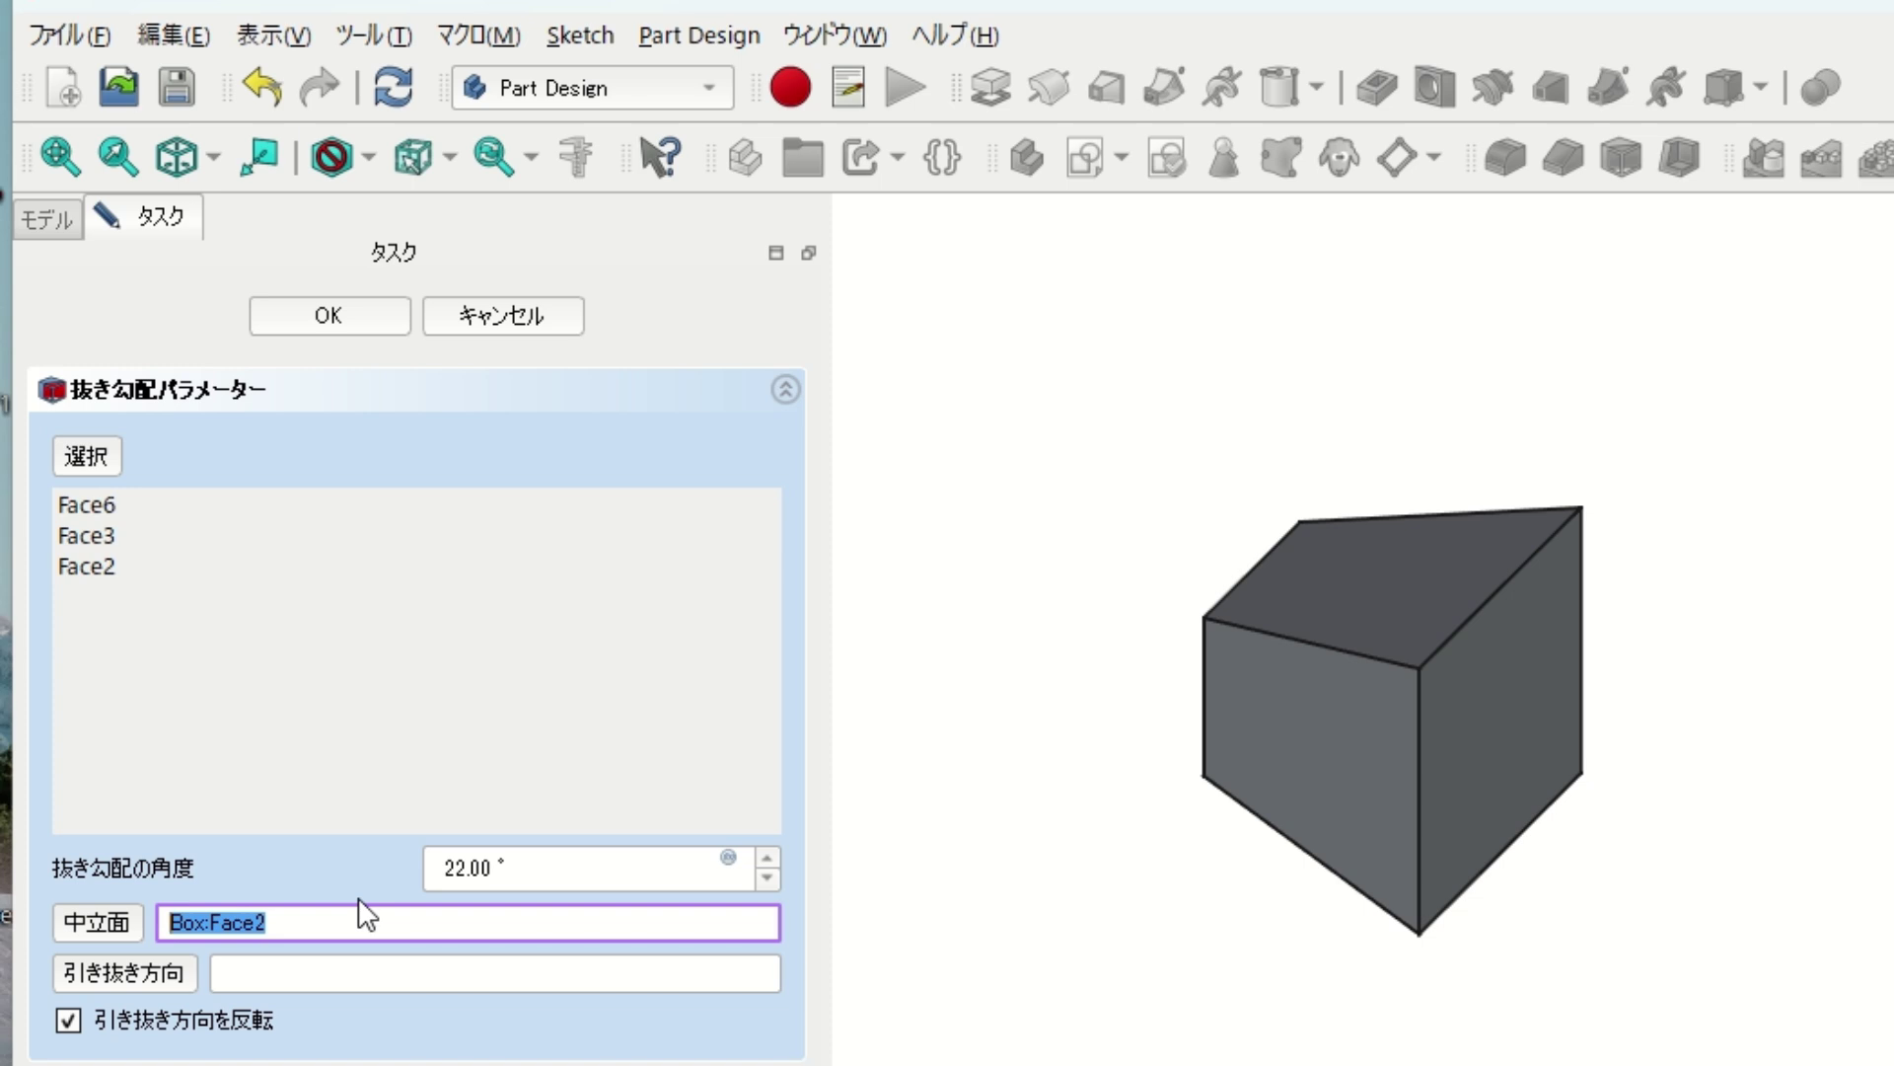
key(BackSpace)
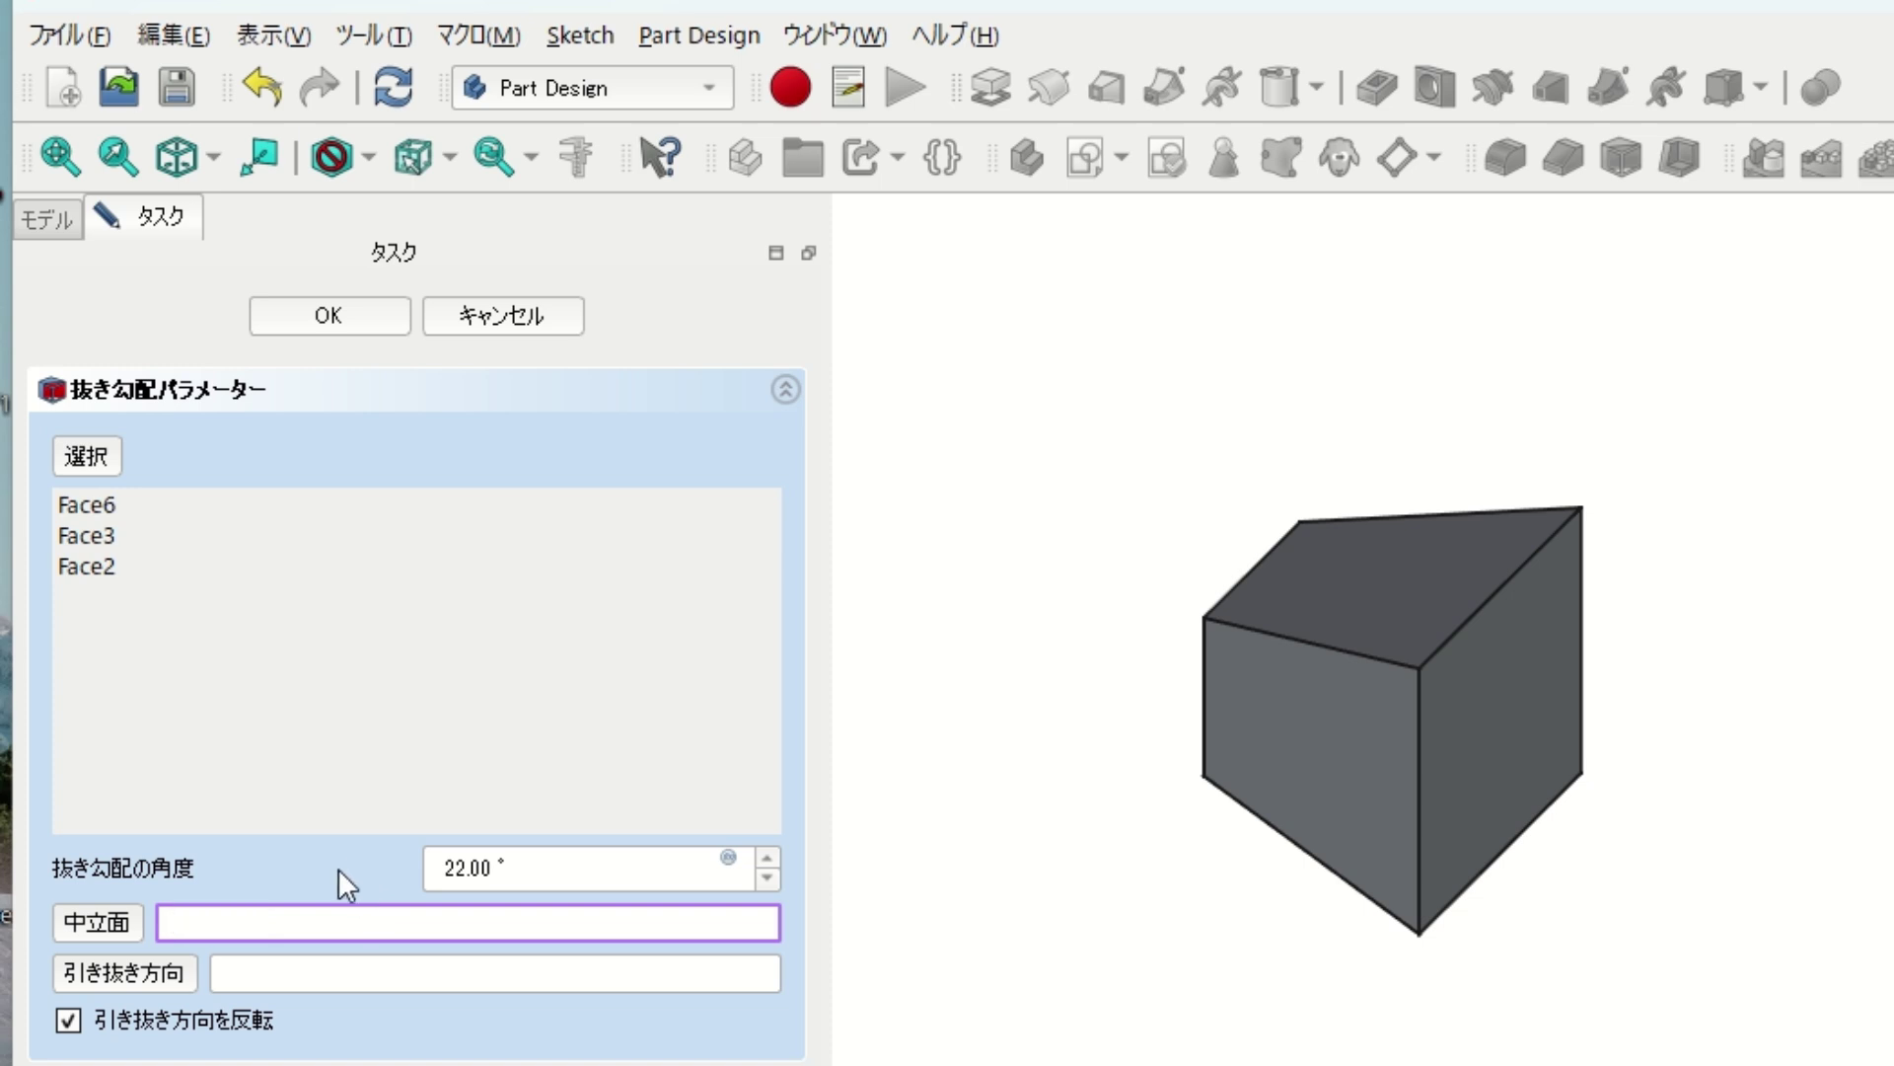
double_click(649, 868)
scroll(649, 868, up, 2)
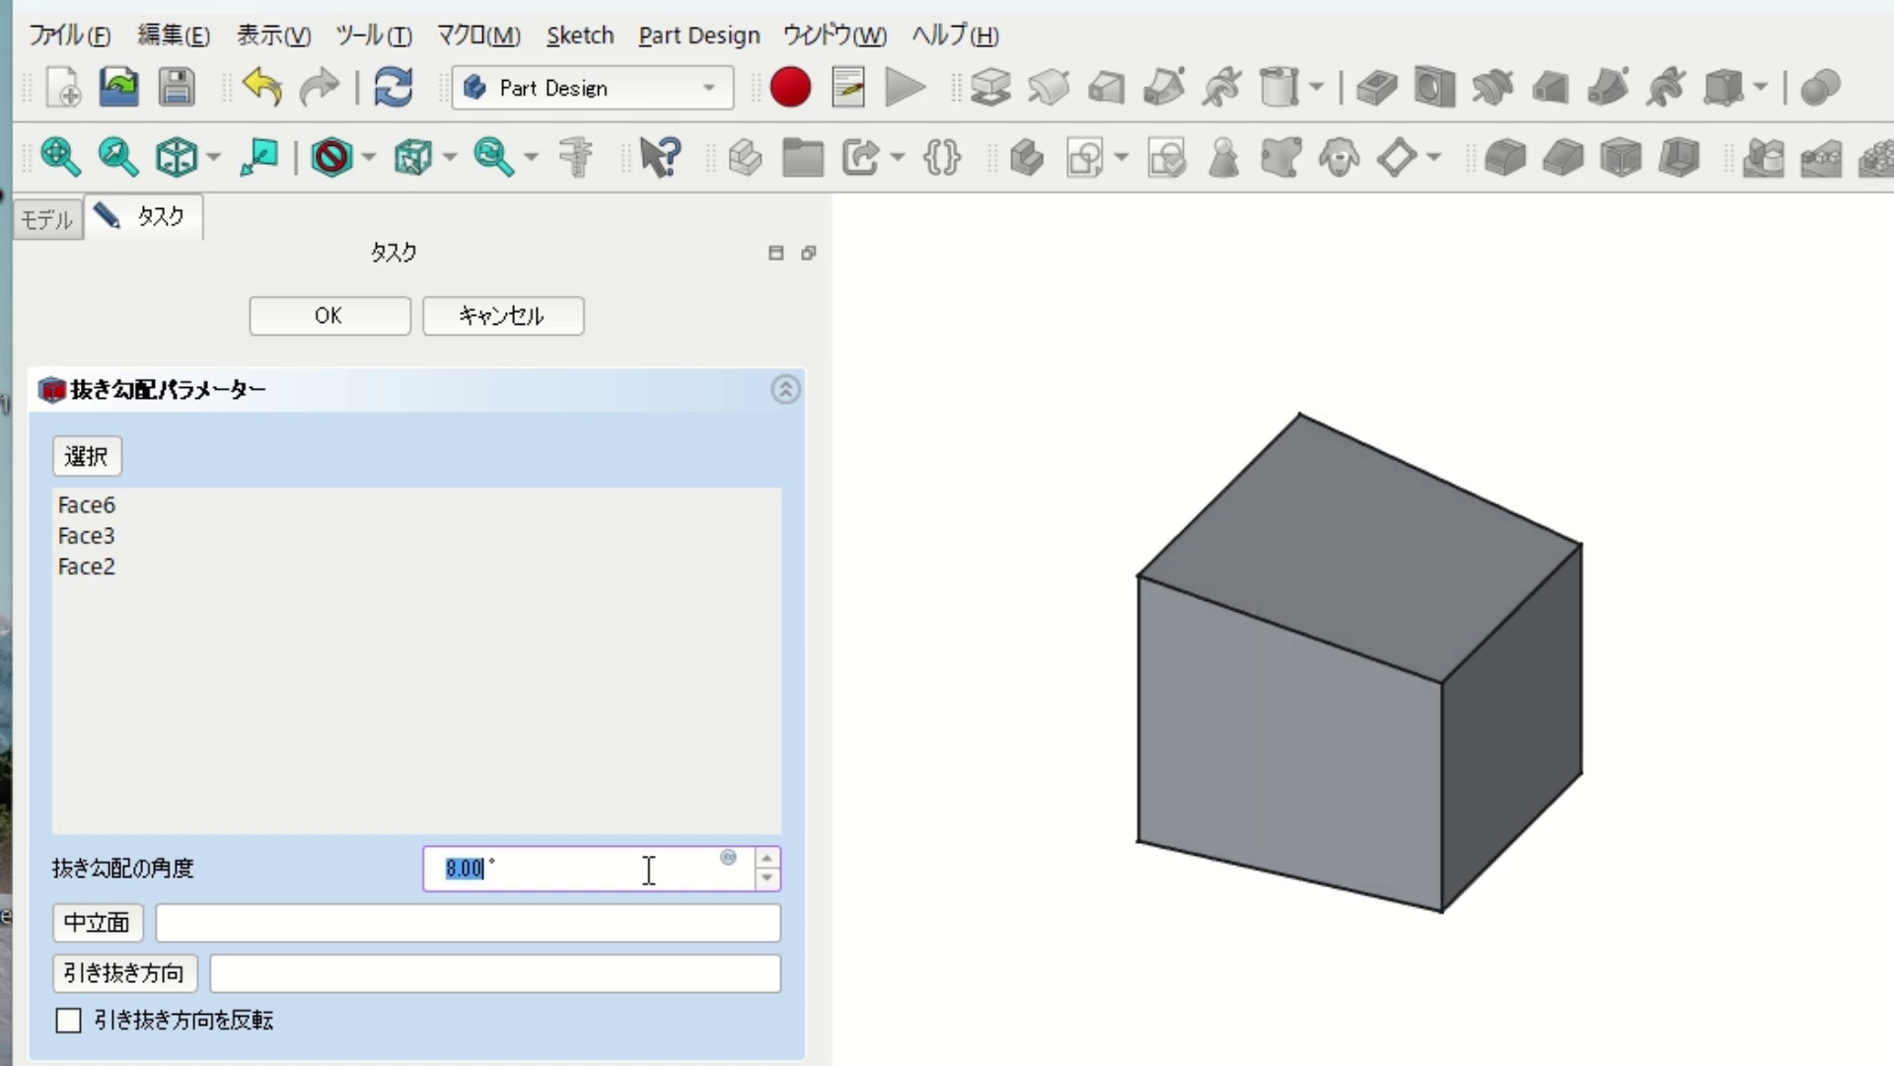
scroll(648, 869, up, 2)
scroll(646, 869, up, 1)
scroll(644, 870, up, 4)
scroll(643, 870, up, 1)
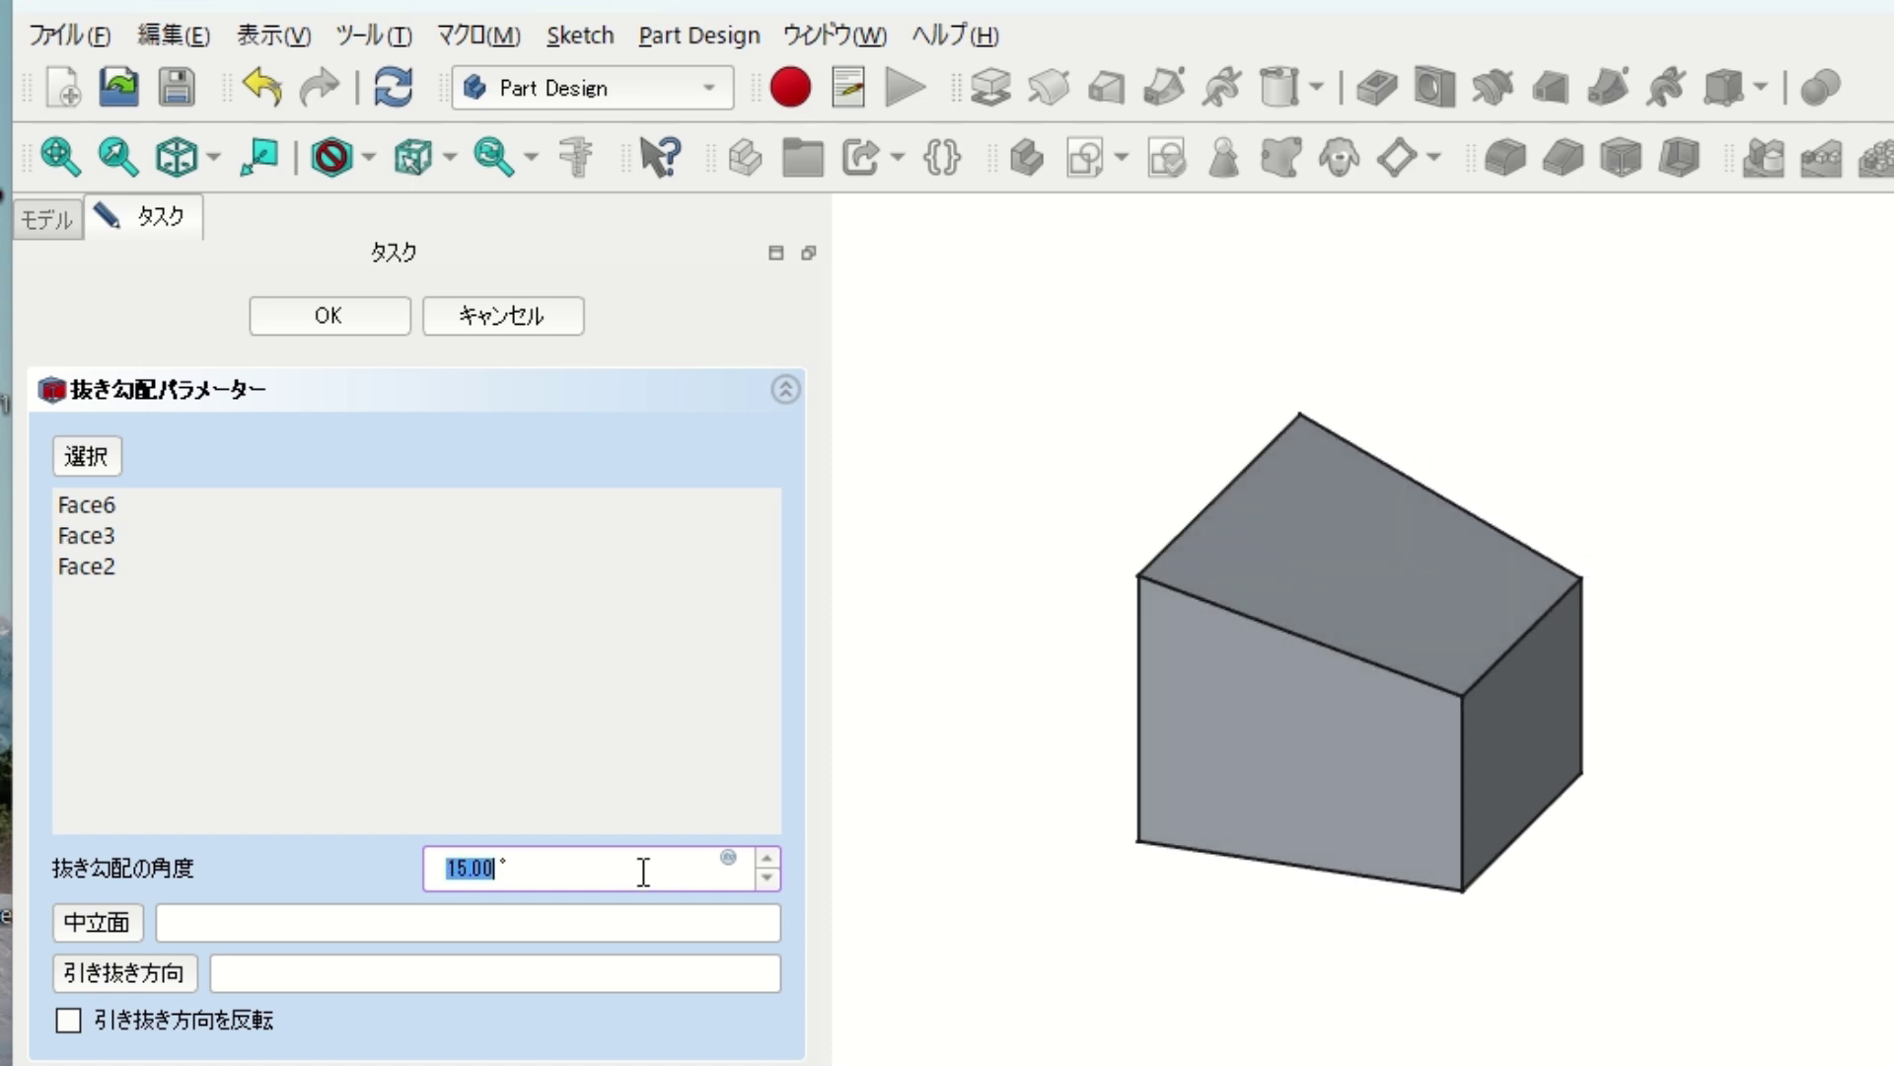
scroll(643, 871, up, 1)
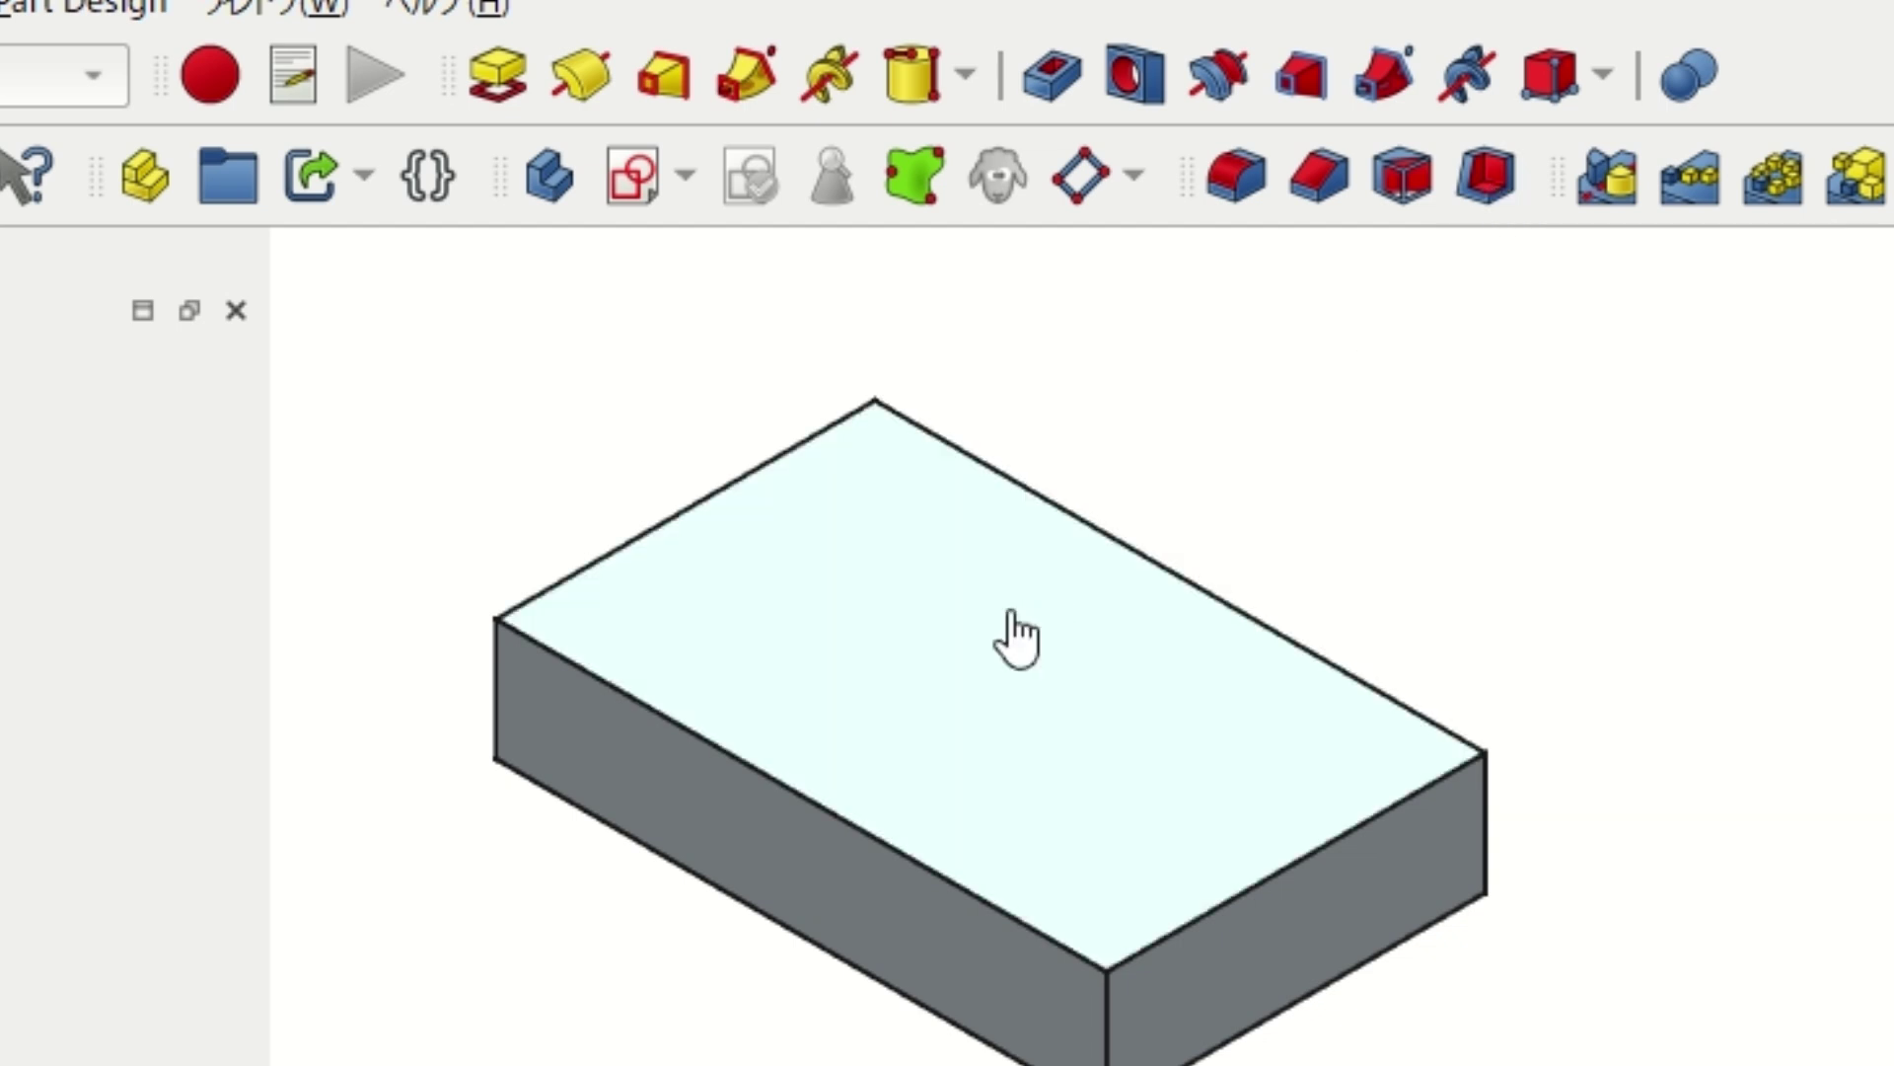
Apply Thickness to the flat block with its top face (Face6) removed, giving 1.00 mm walls
click(1013, 617)
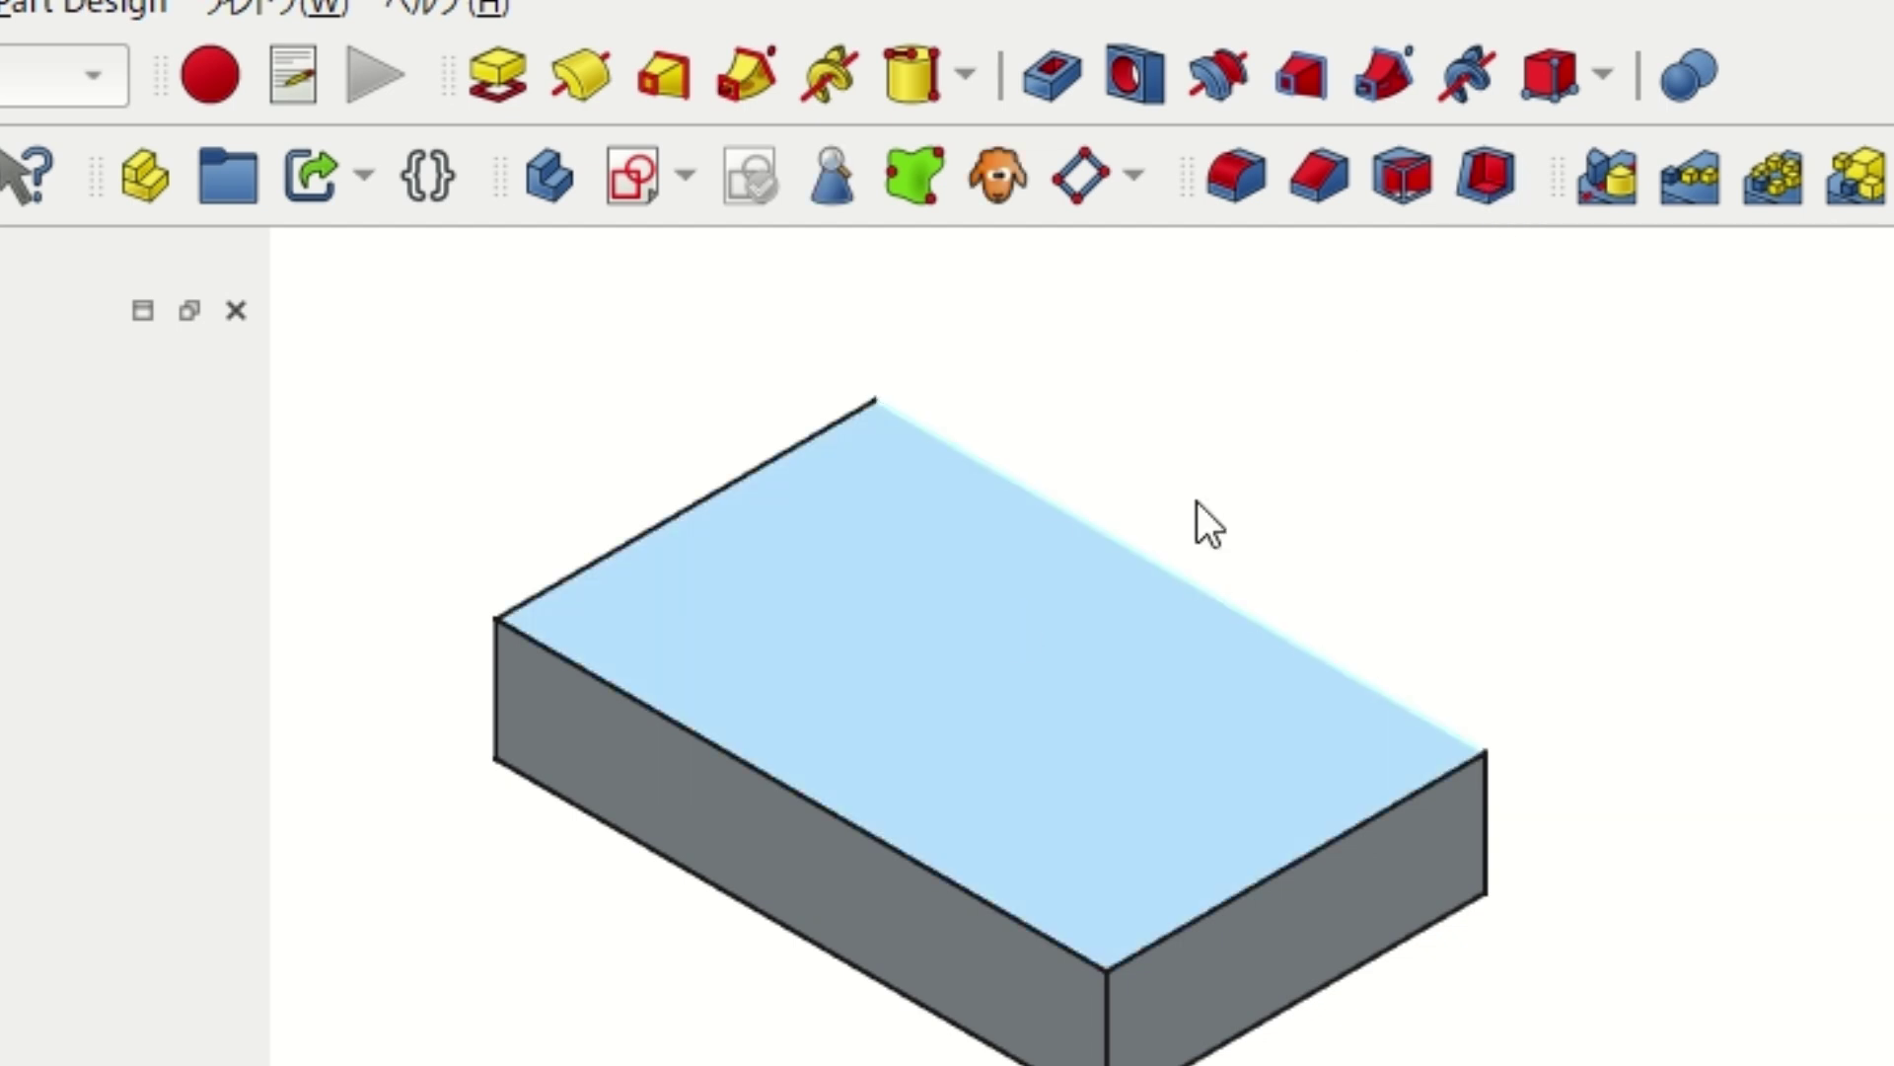
click(1498, 165)
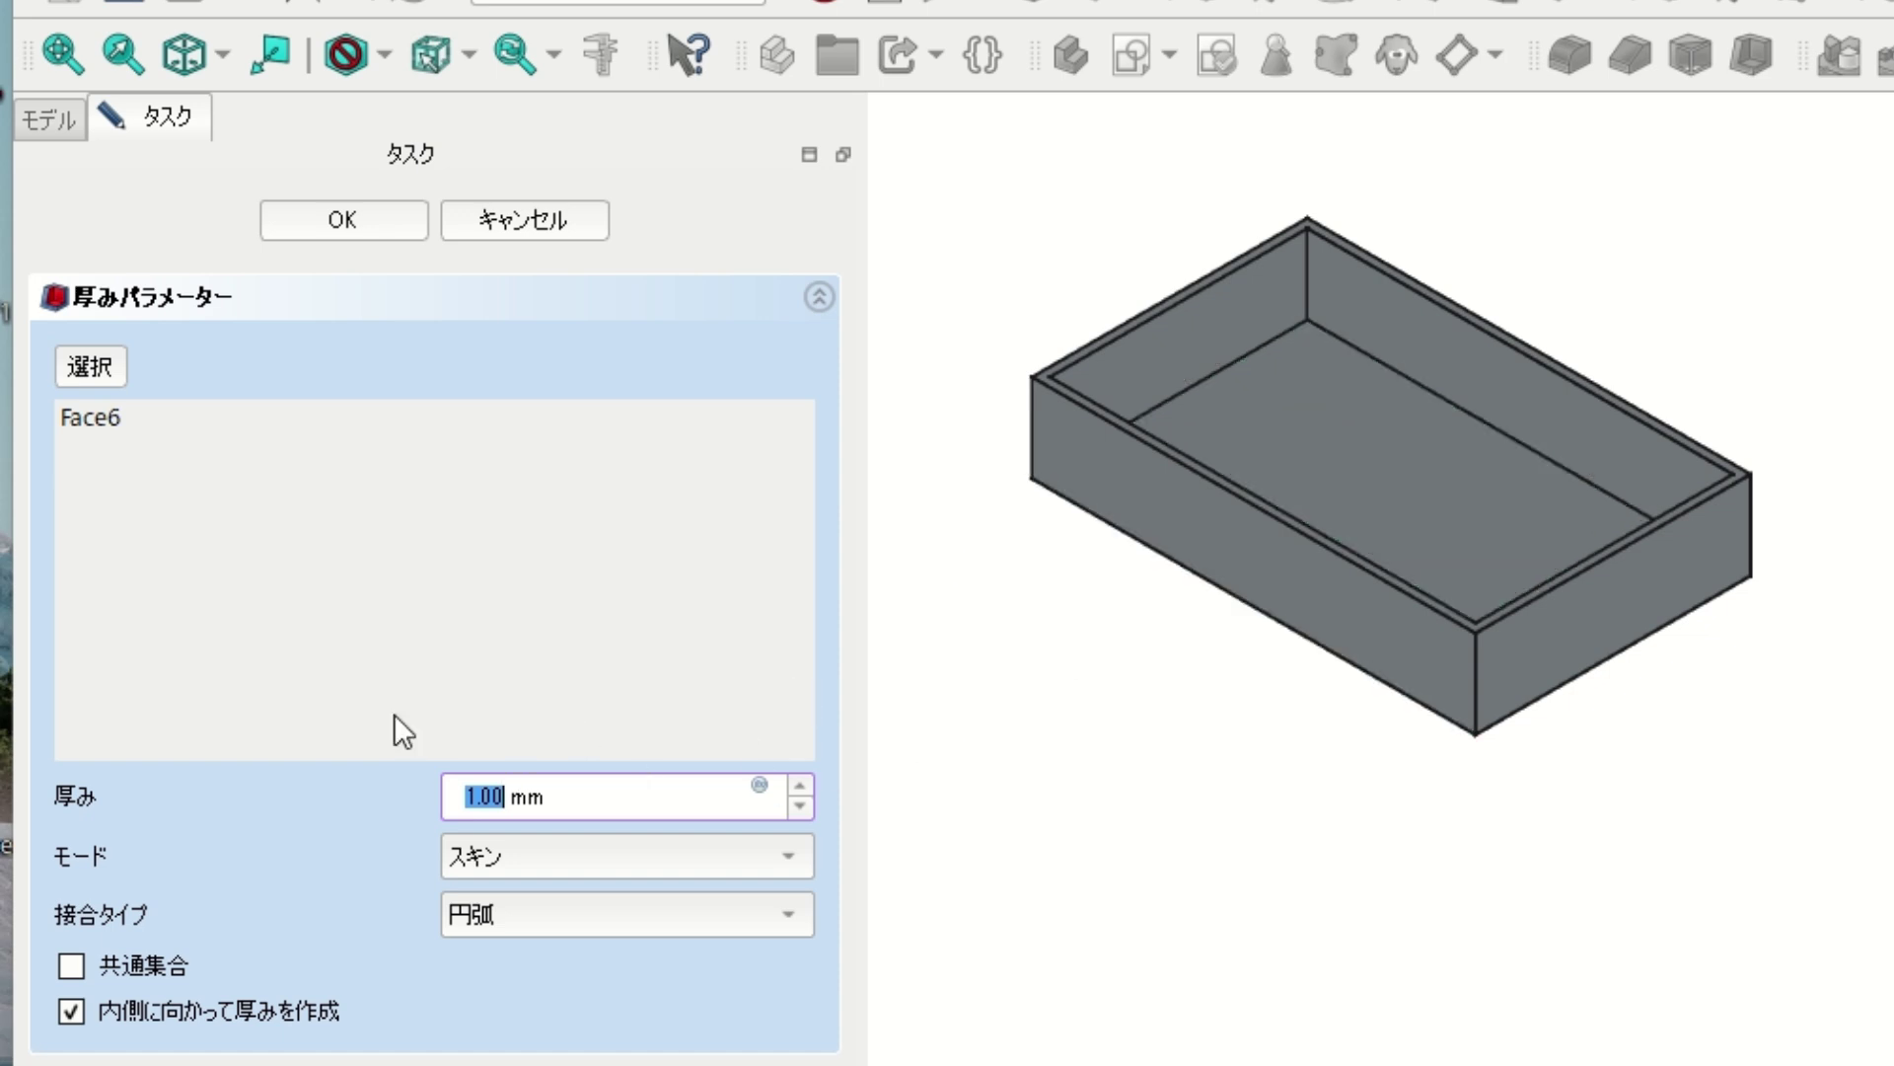
Set the tray wall thickness to 2.80 mm, built outward with 内側に向かって厚みを作成 unchecked
scroll(671, 794, up, 4)
scroll(675, 795, up, 5)
scroll(675, 795, up, 3)
scroll(675, 795, up, 3)
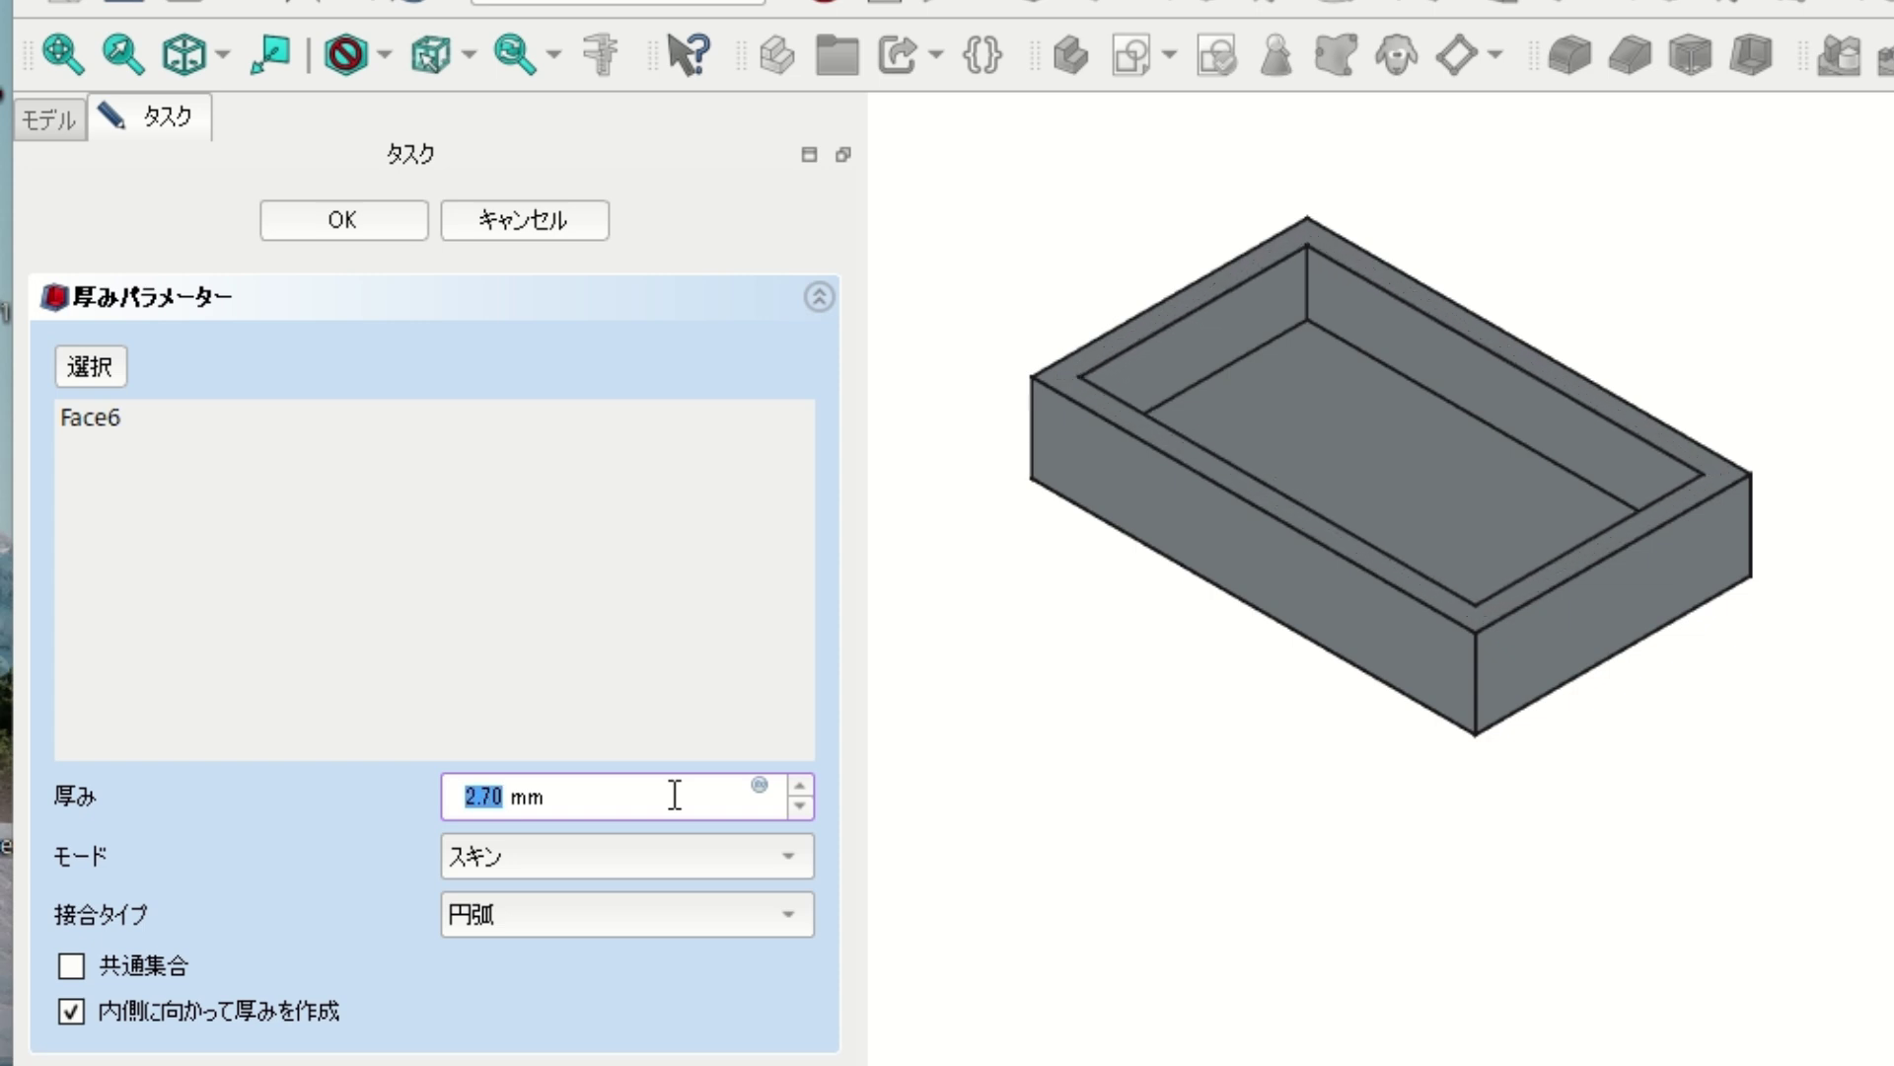
scroll(674, 796, up, 3)
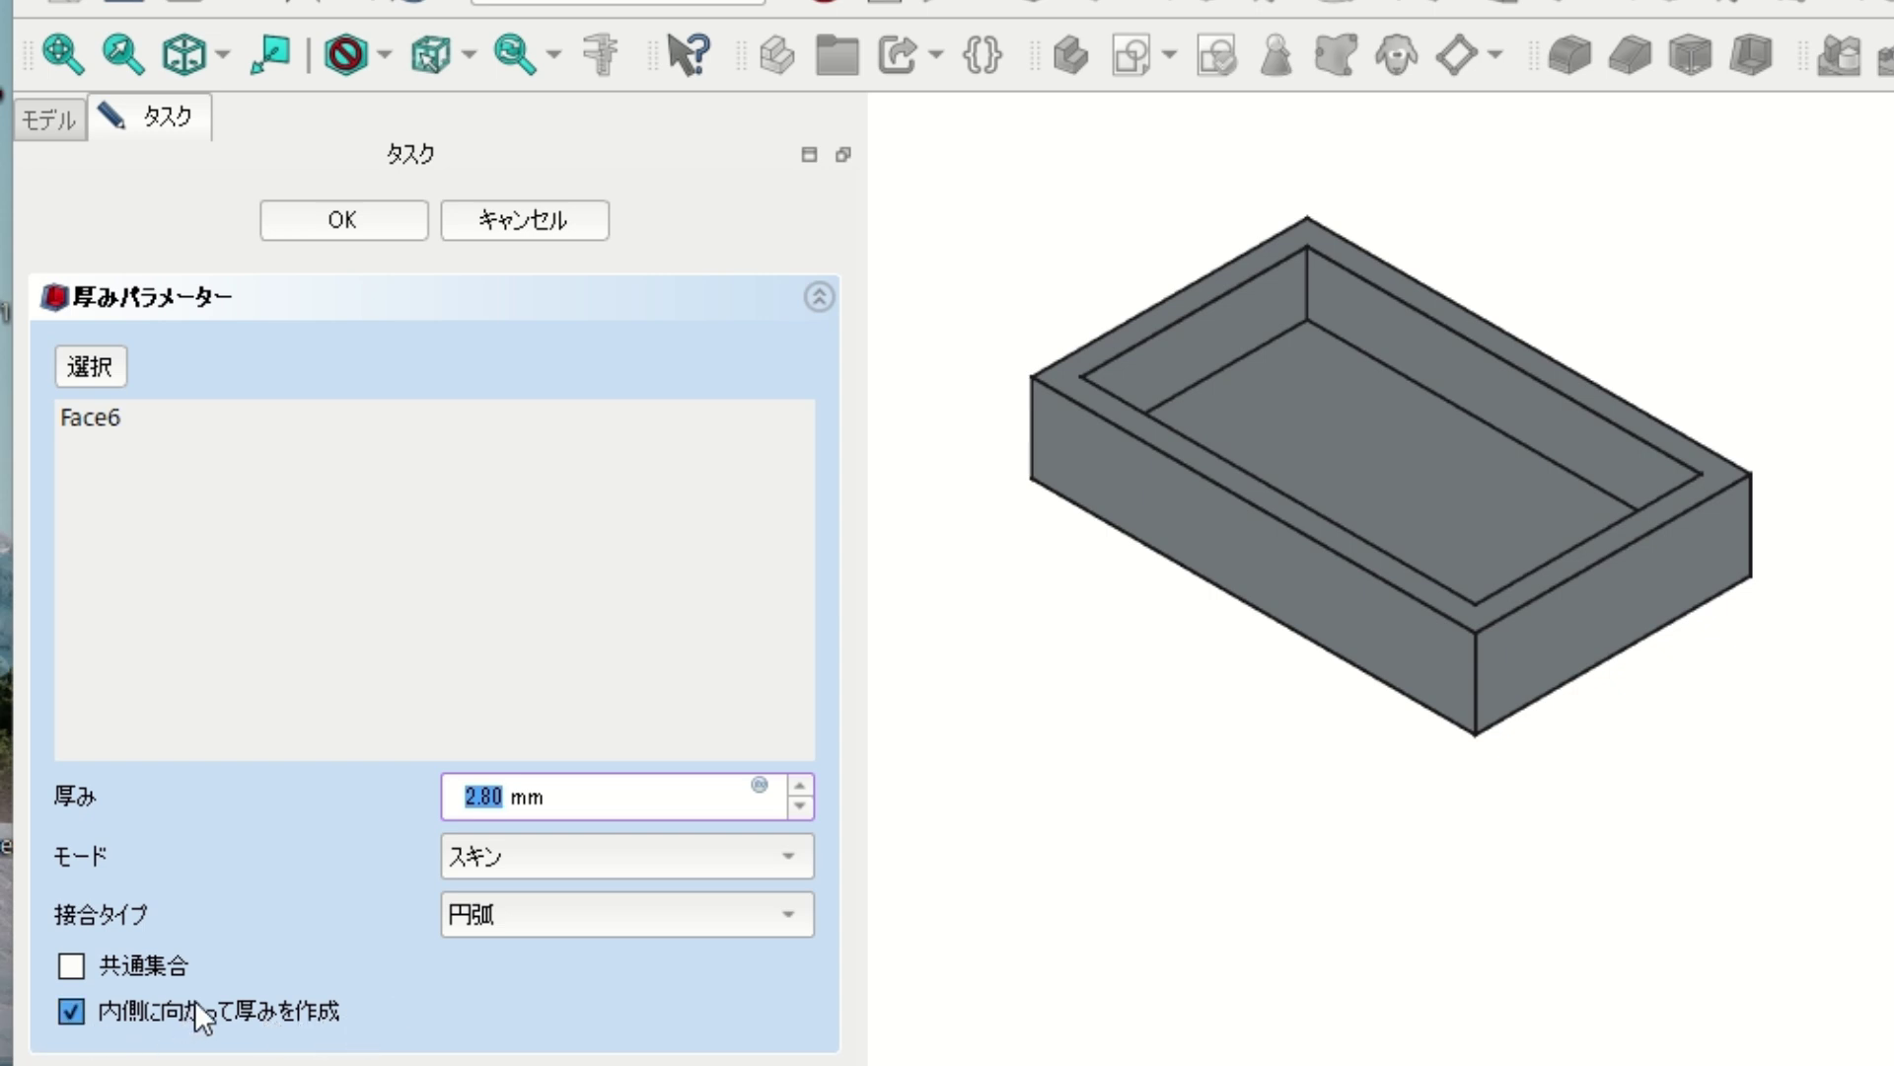
click(69, 1010)
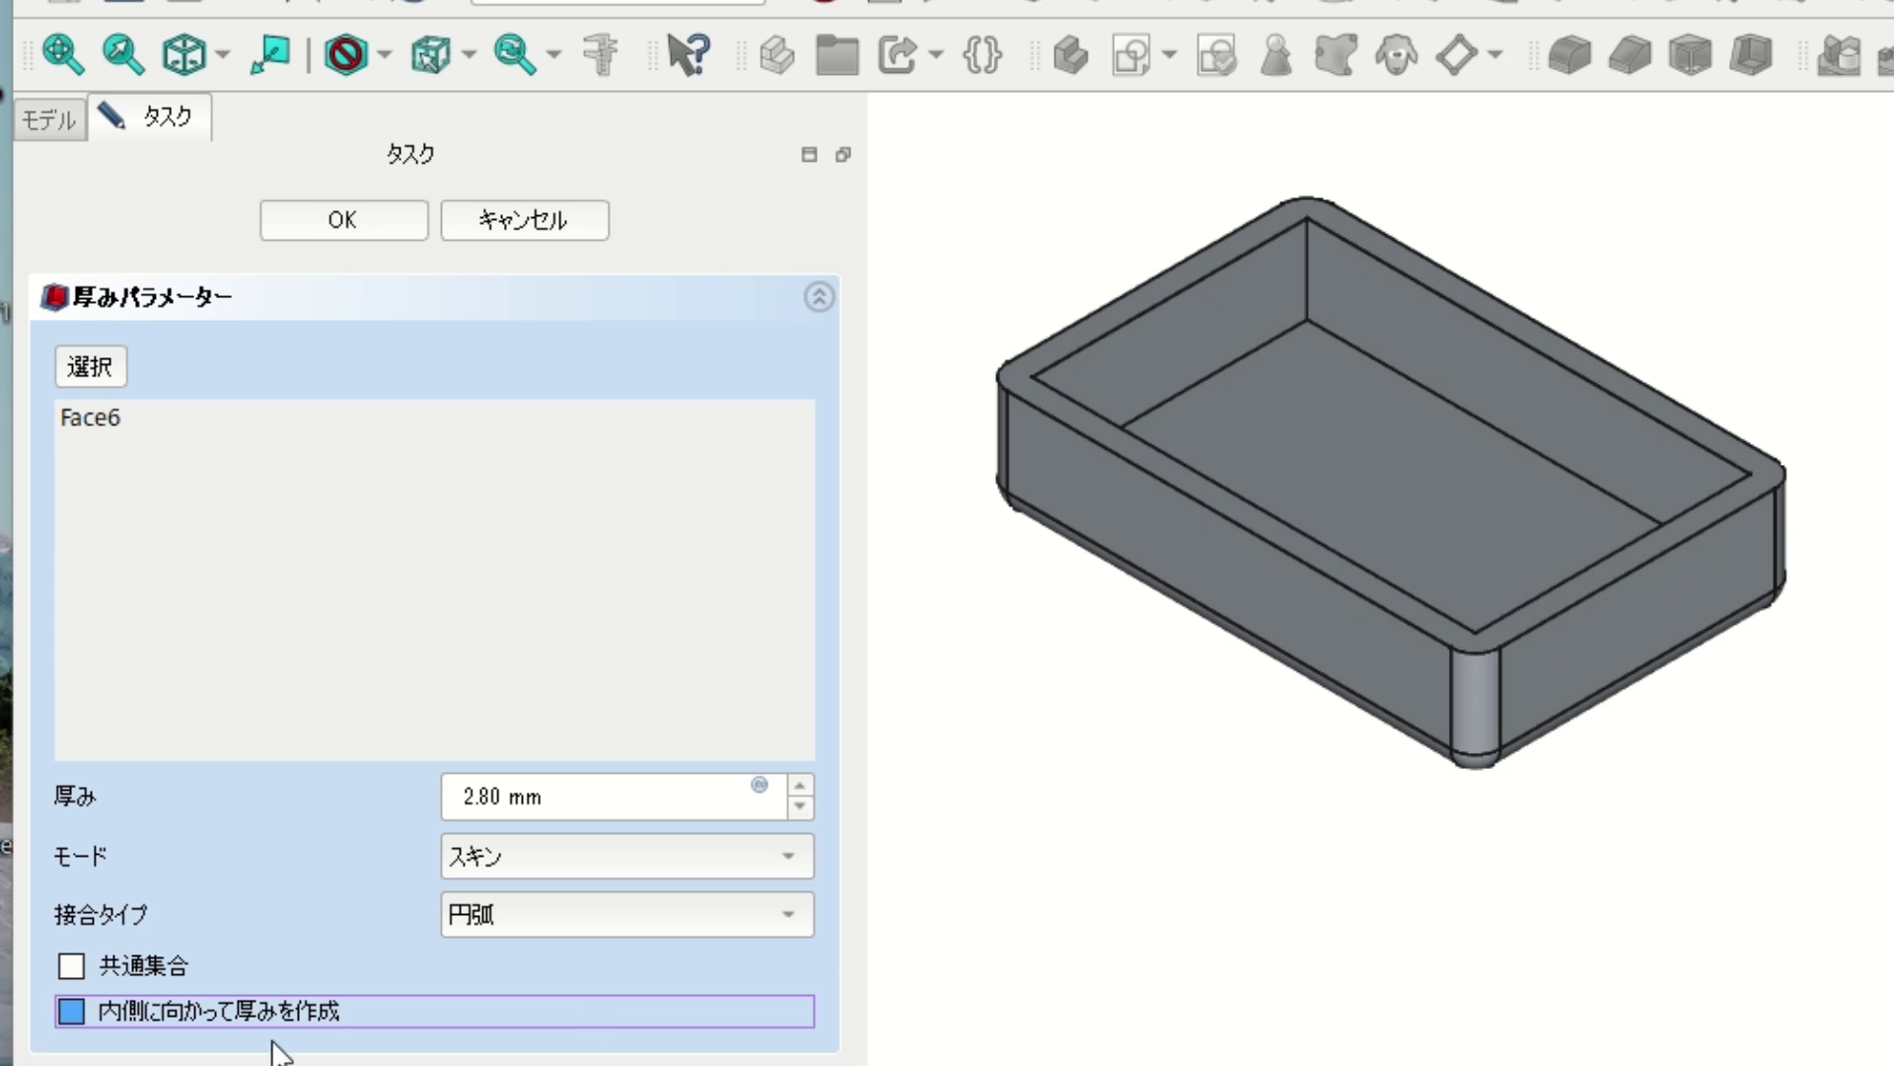
click(62, 1012)
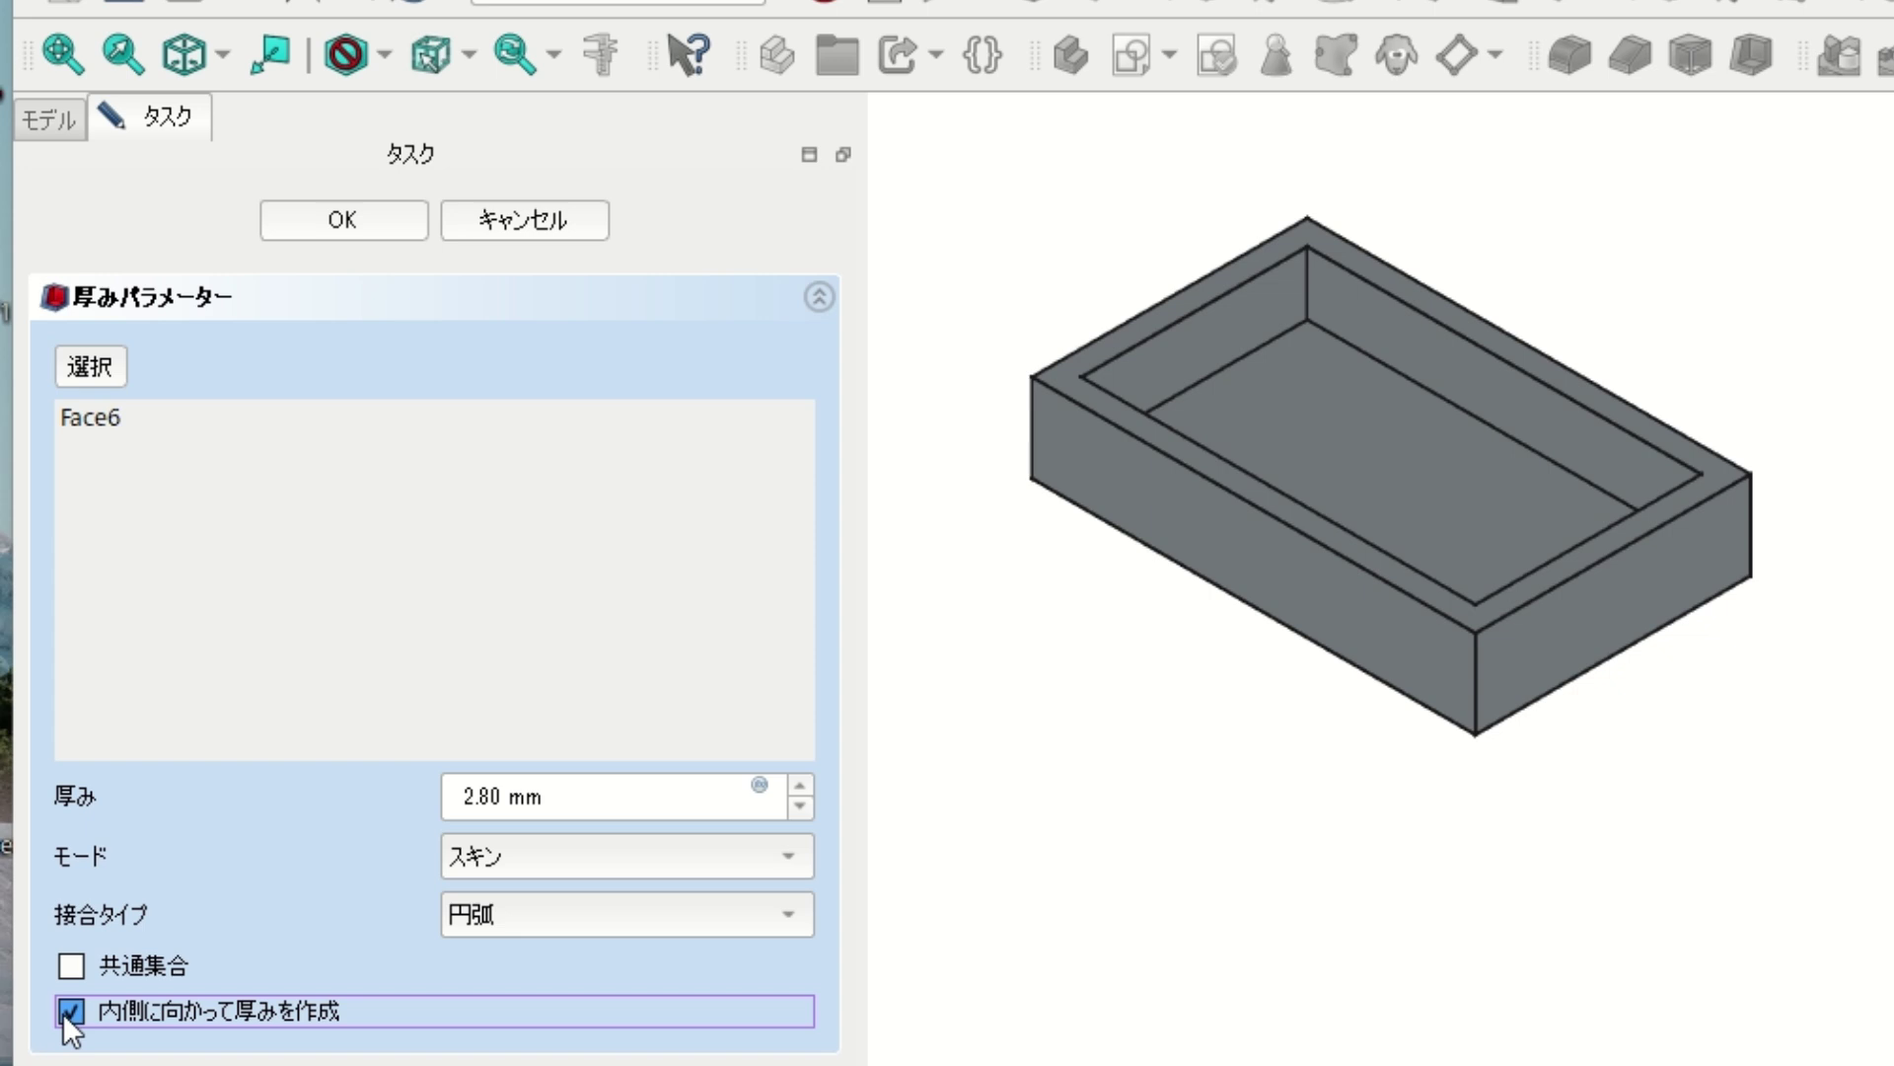
click(62, 1013)
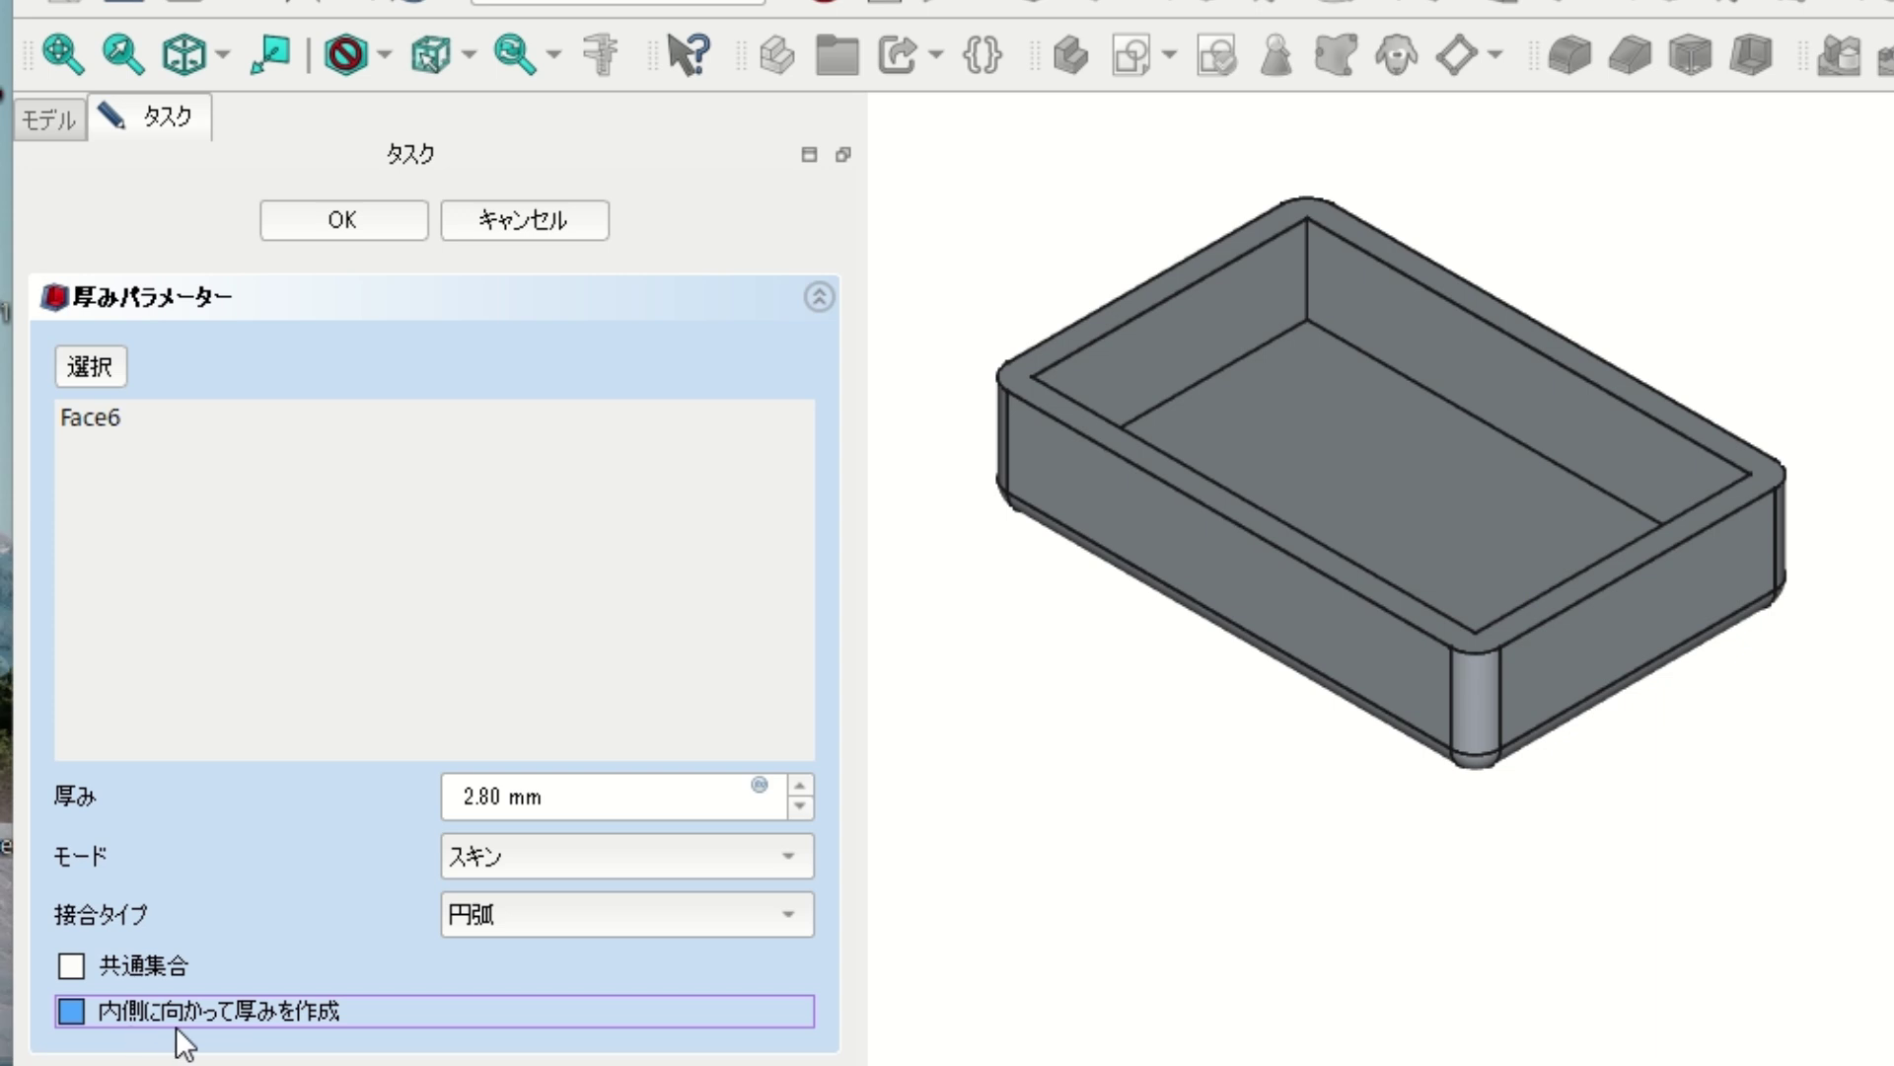
Set the Thickness join type to 共通集合 (intersection) for sharp outer corners
click(518, 911)
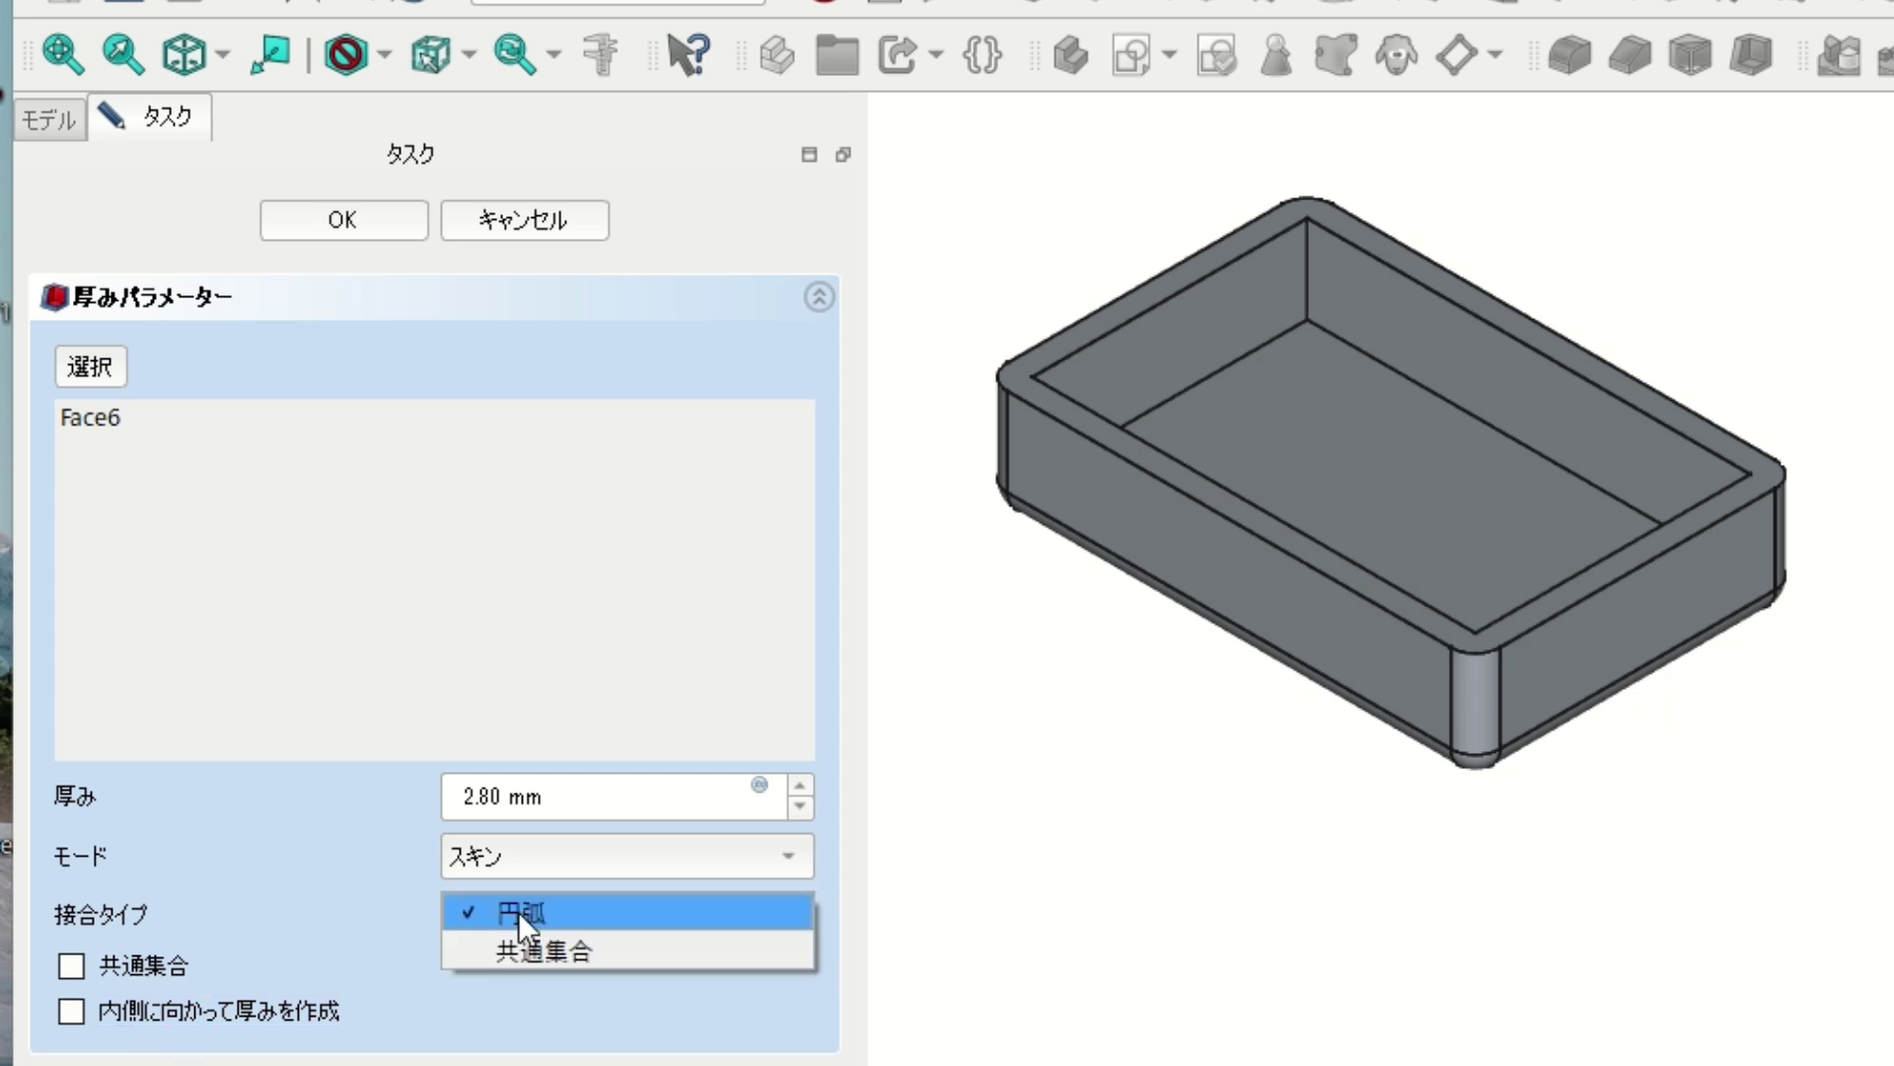
click(558, 962)
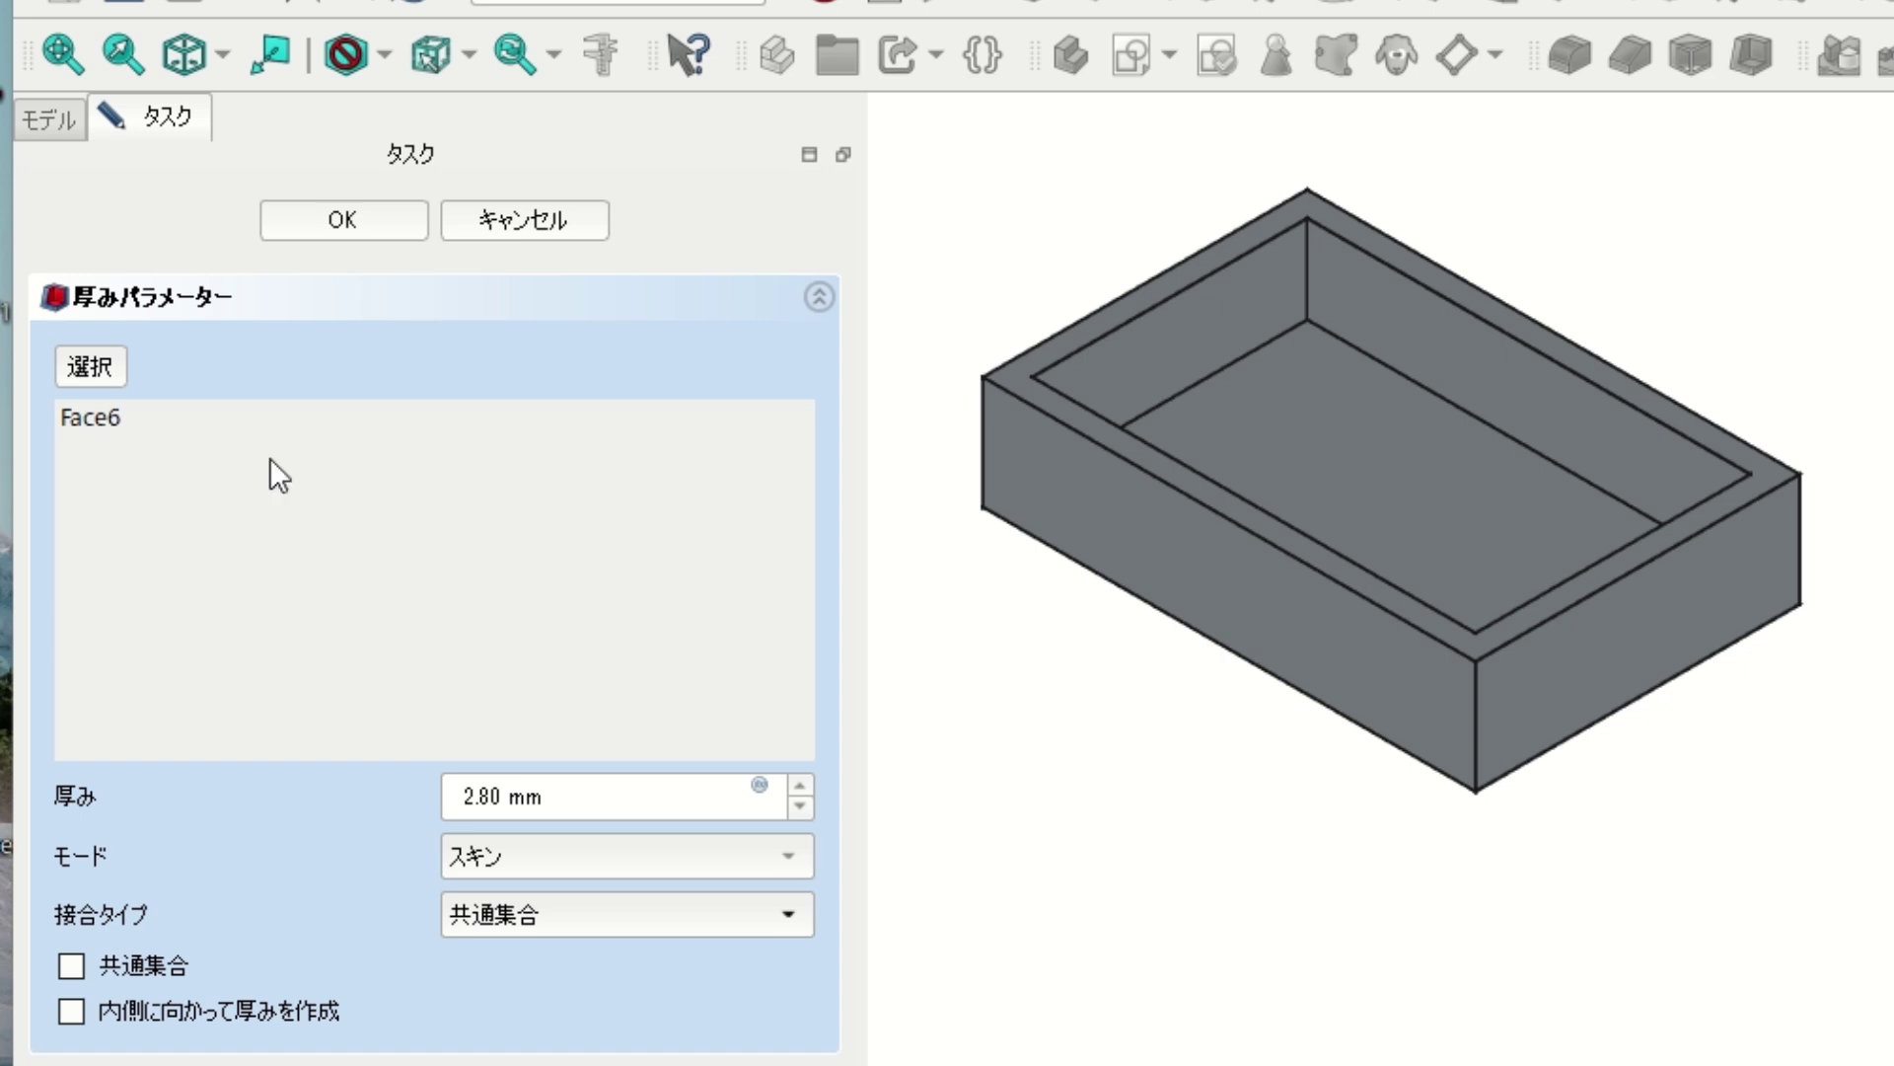
Remove the front Face2 and right-end Face3 from the Thickness shell and accept the feature
click(105, 371)
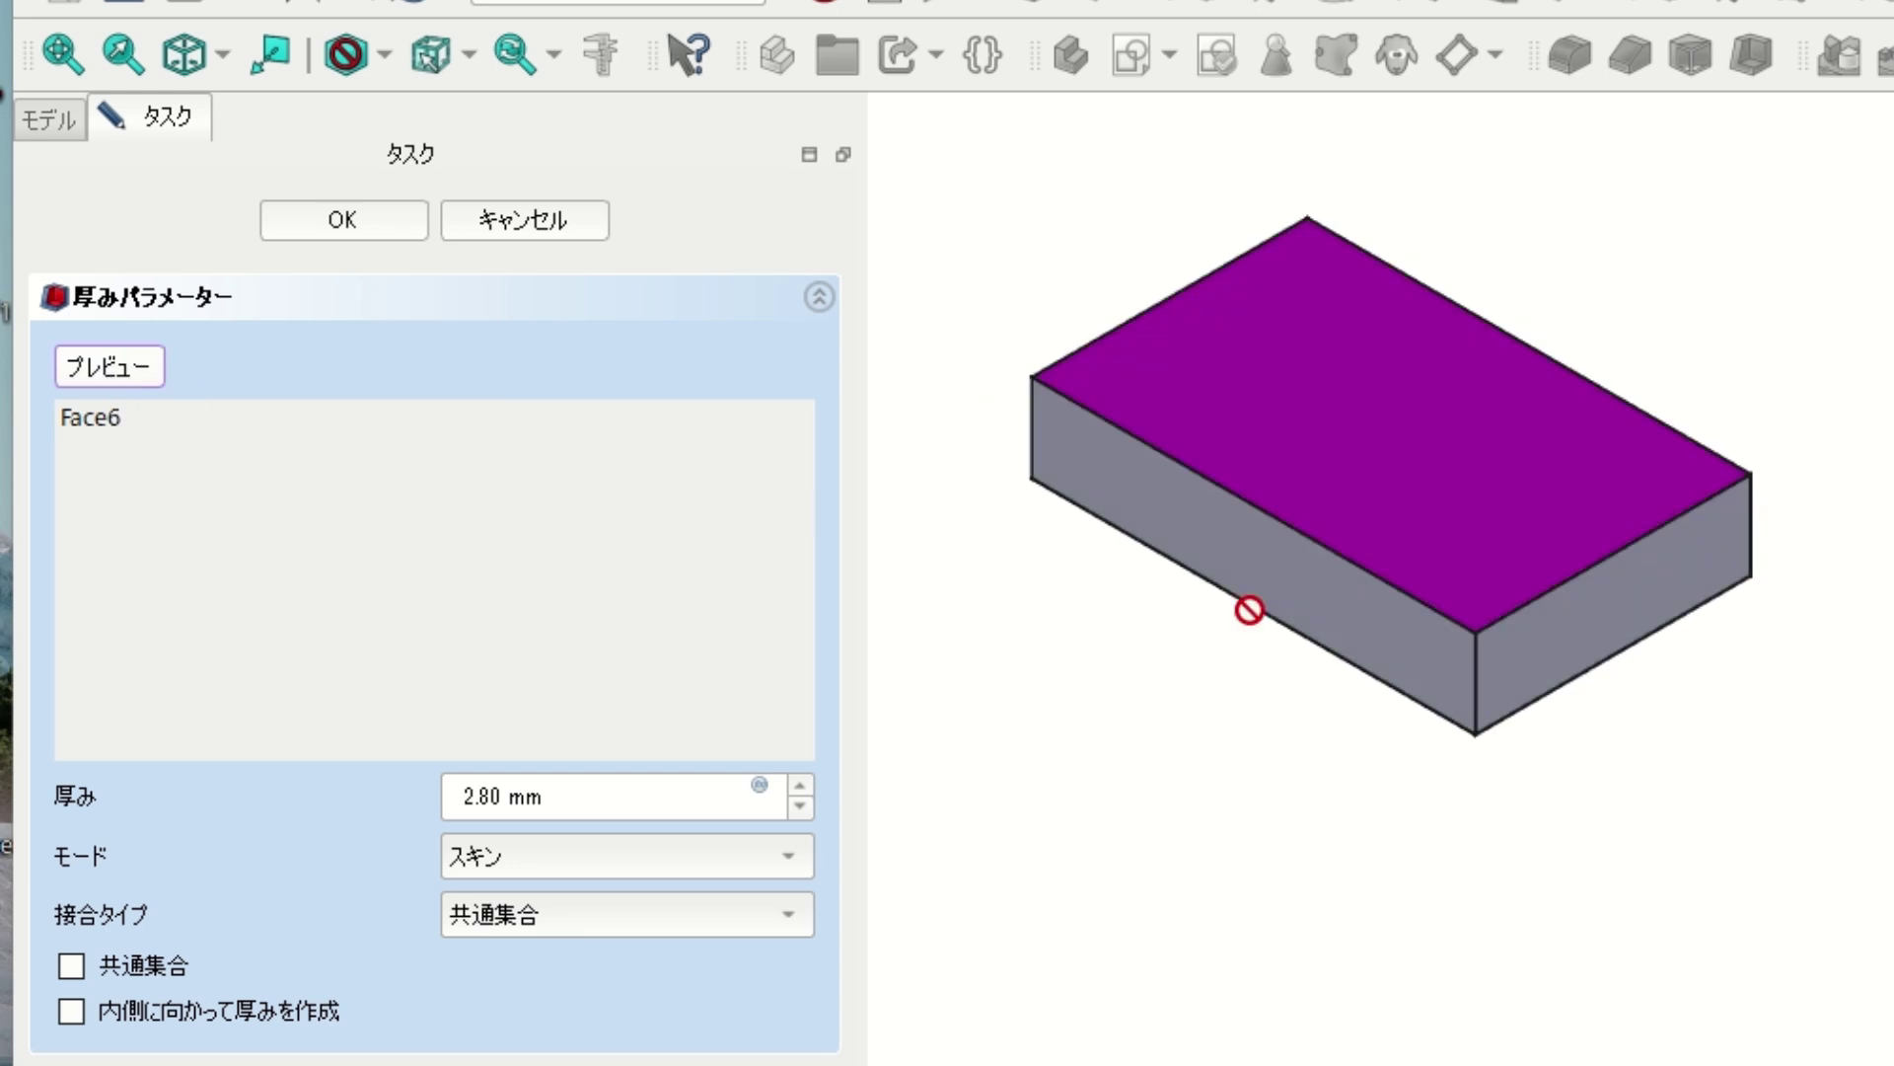
click(1309, 597)
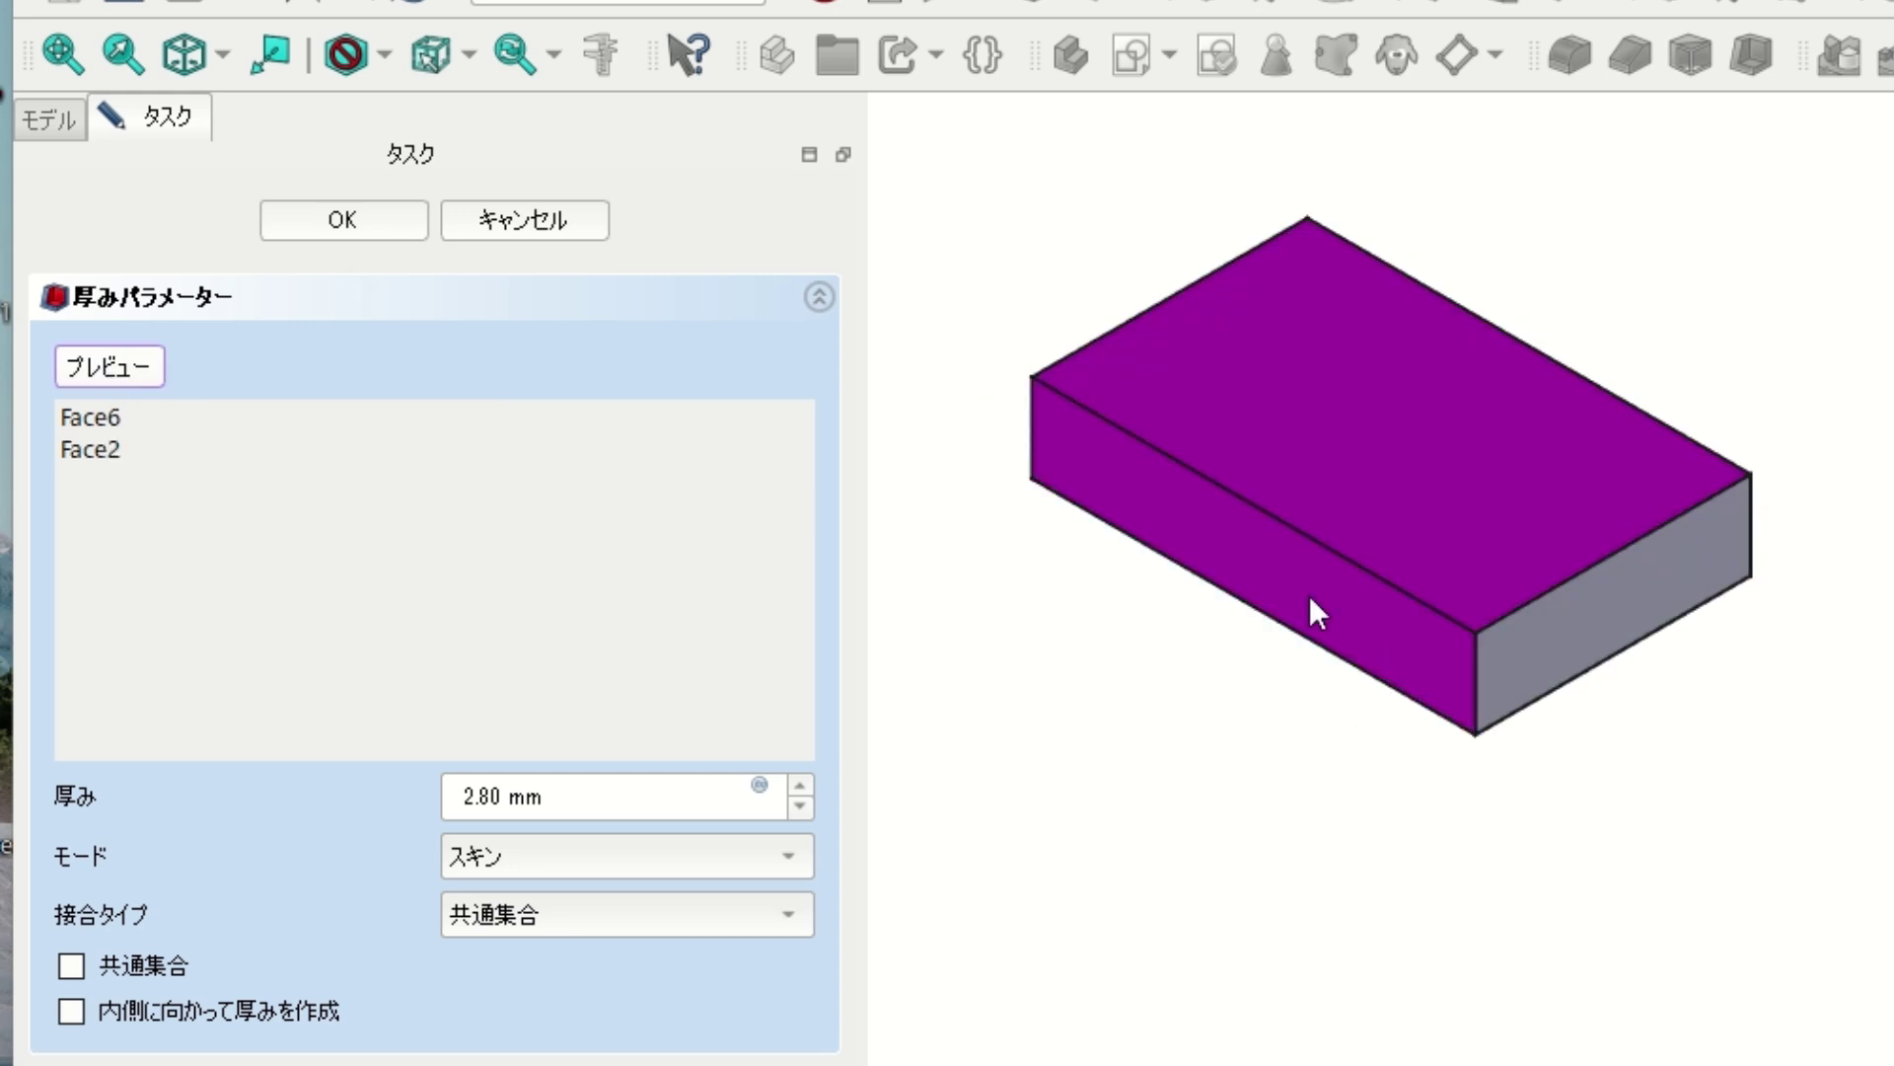
click(132, 367)
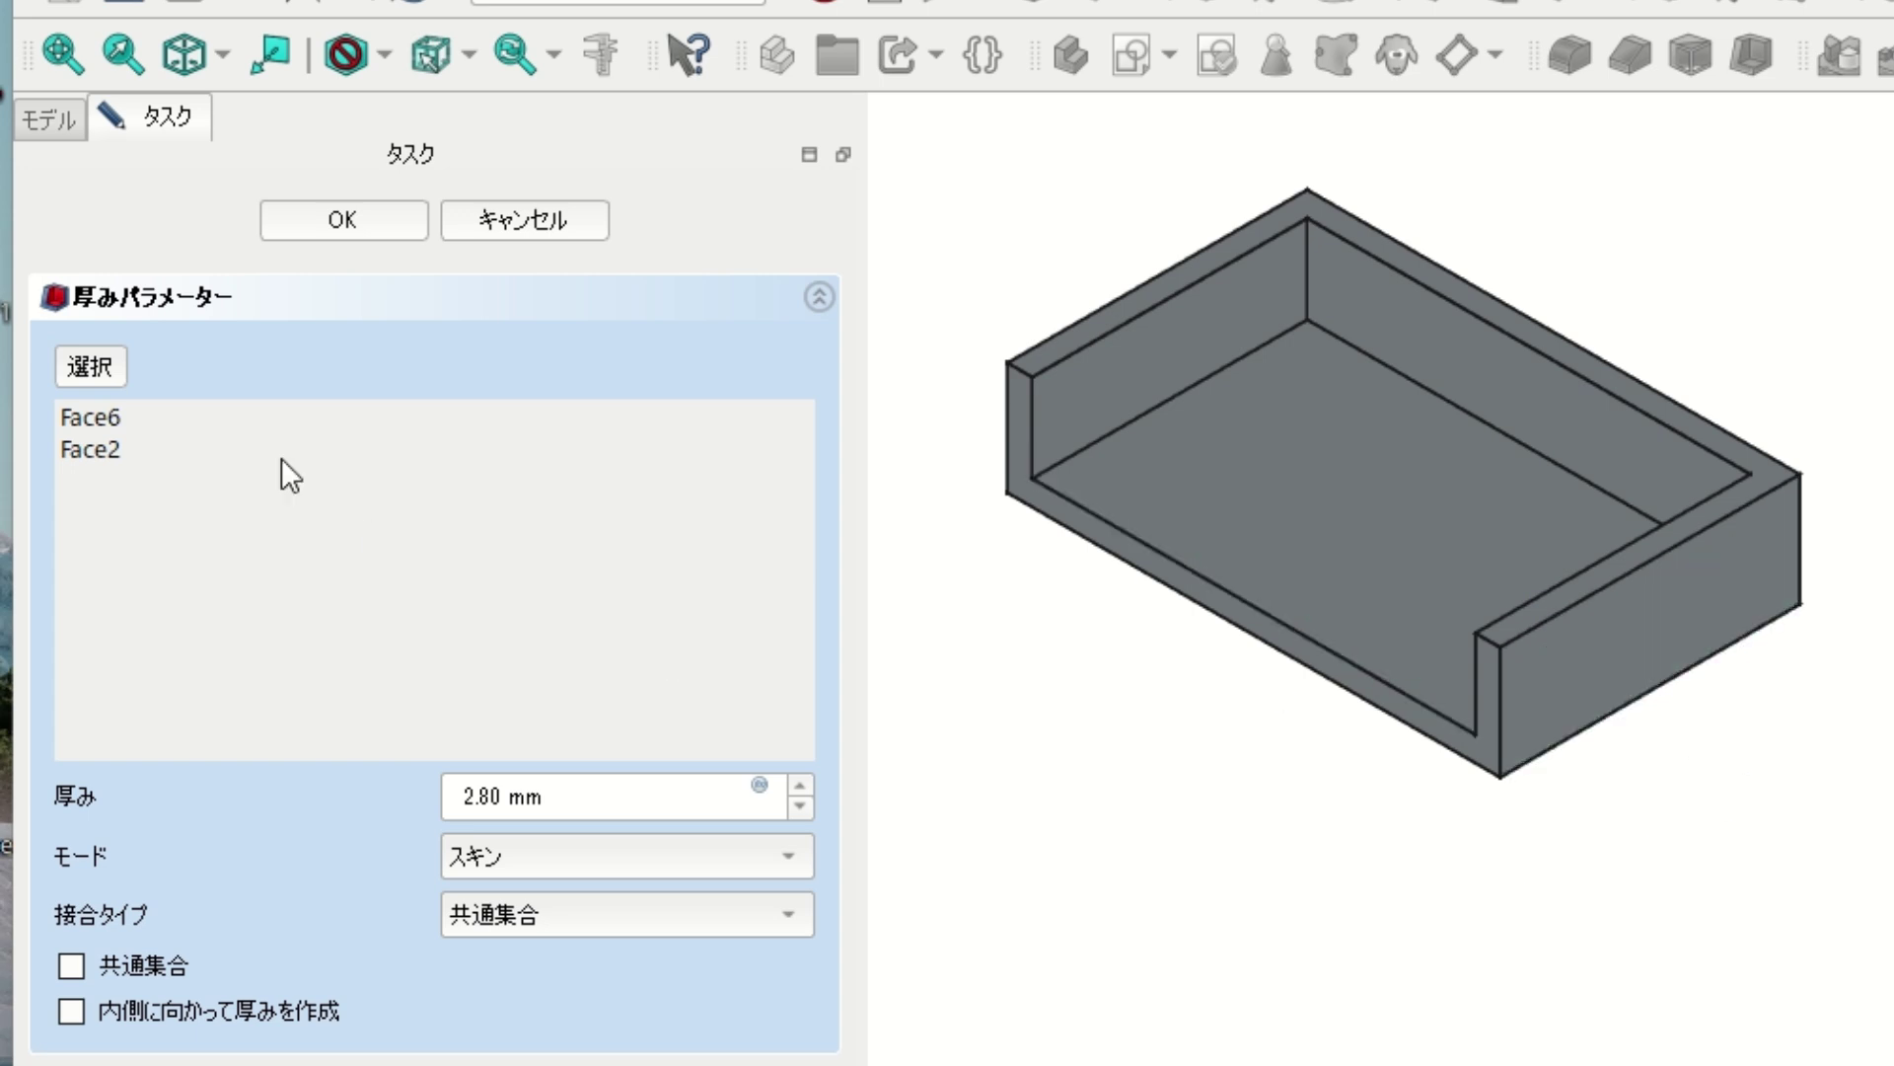
click(104, 367)
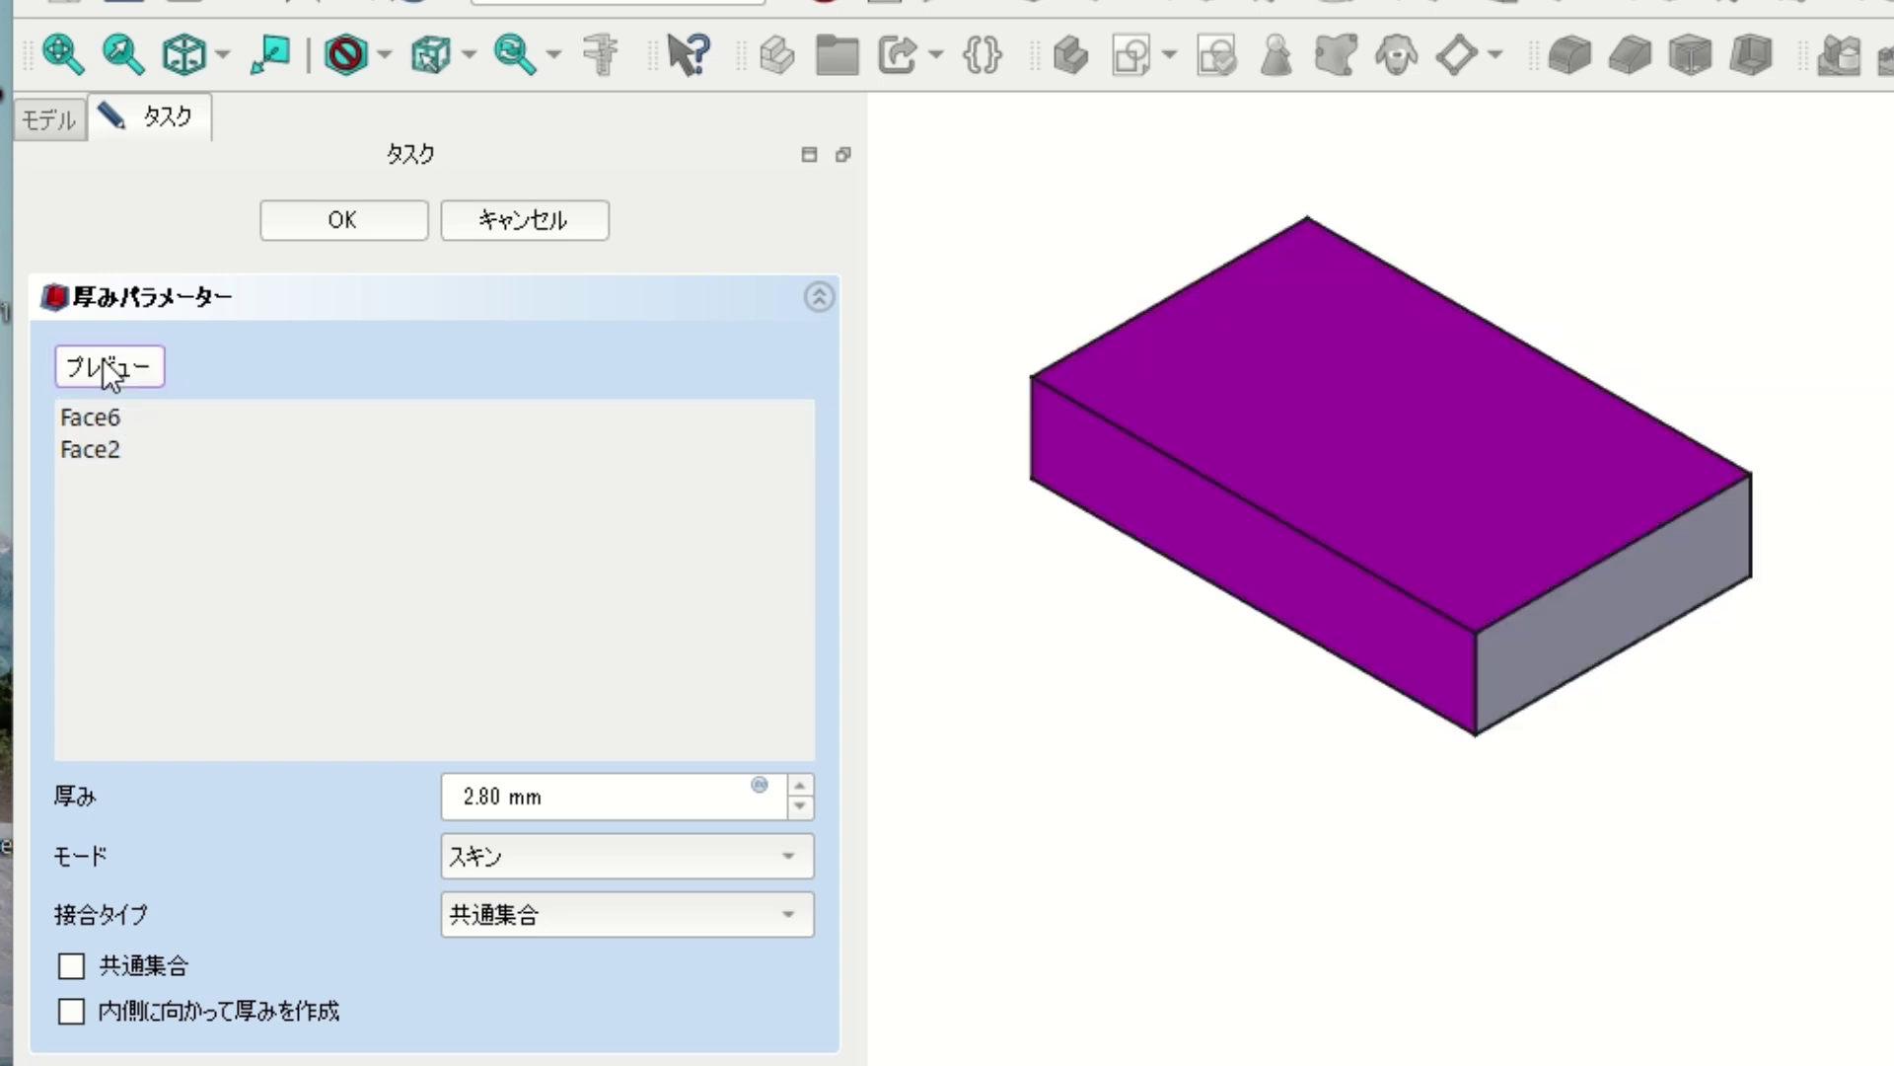
click(1600, 619)
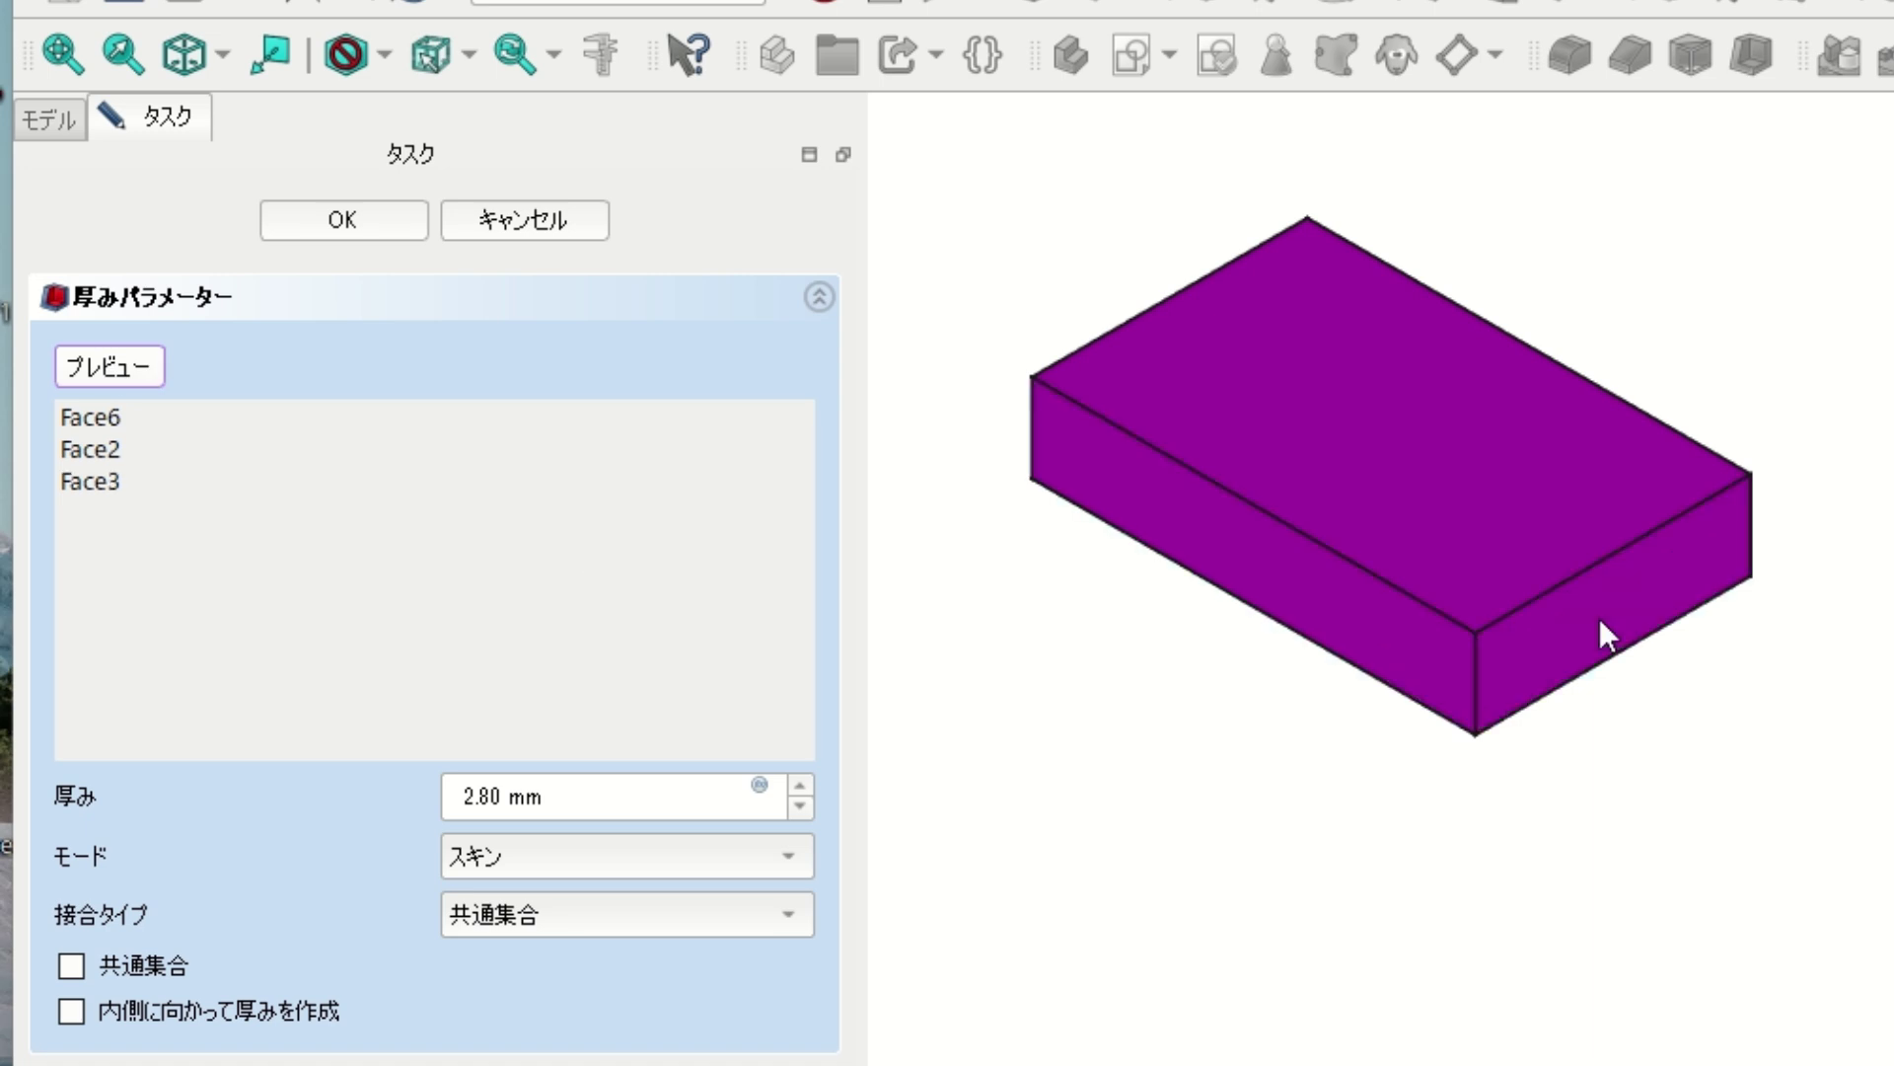
click(99, 369)
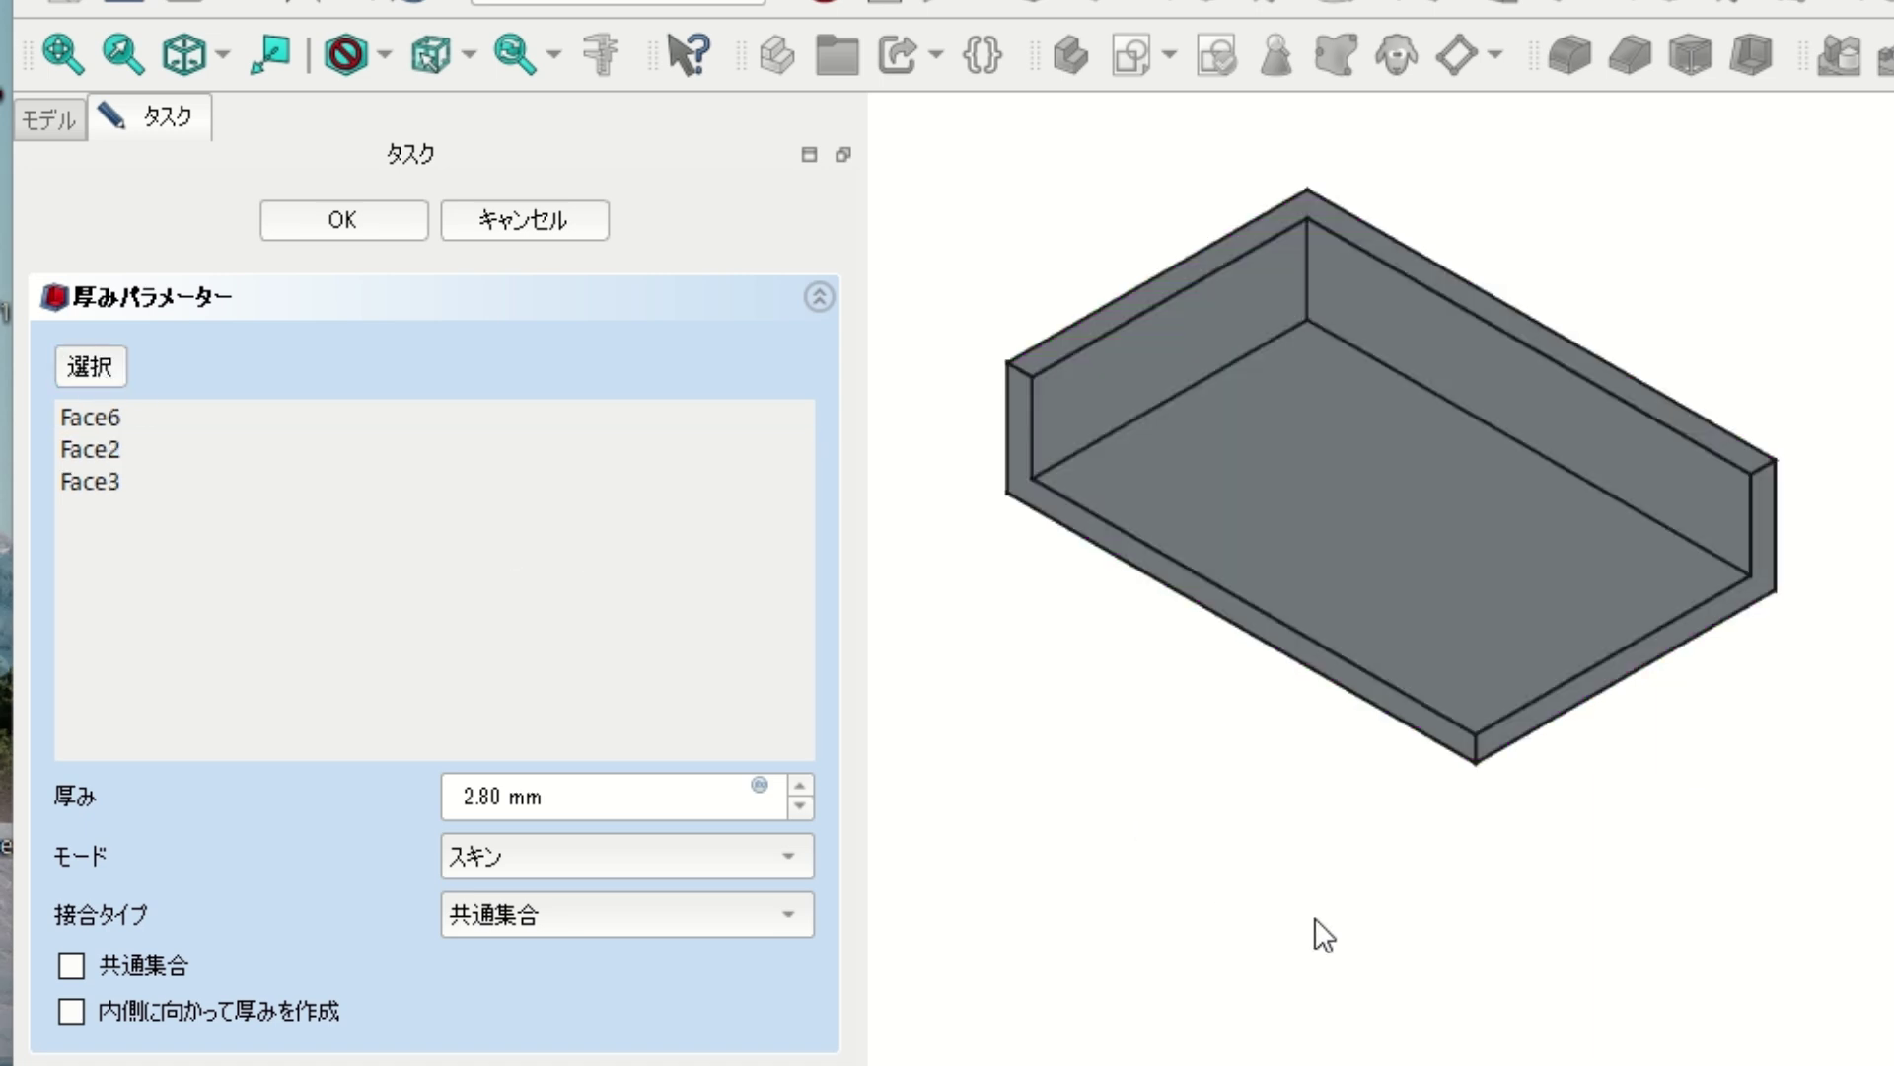
click(383, 222)
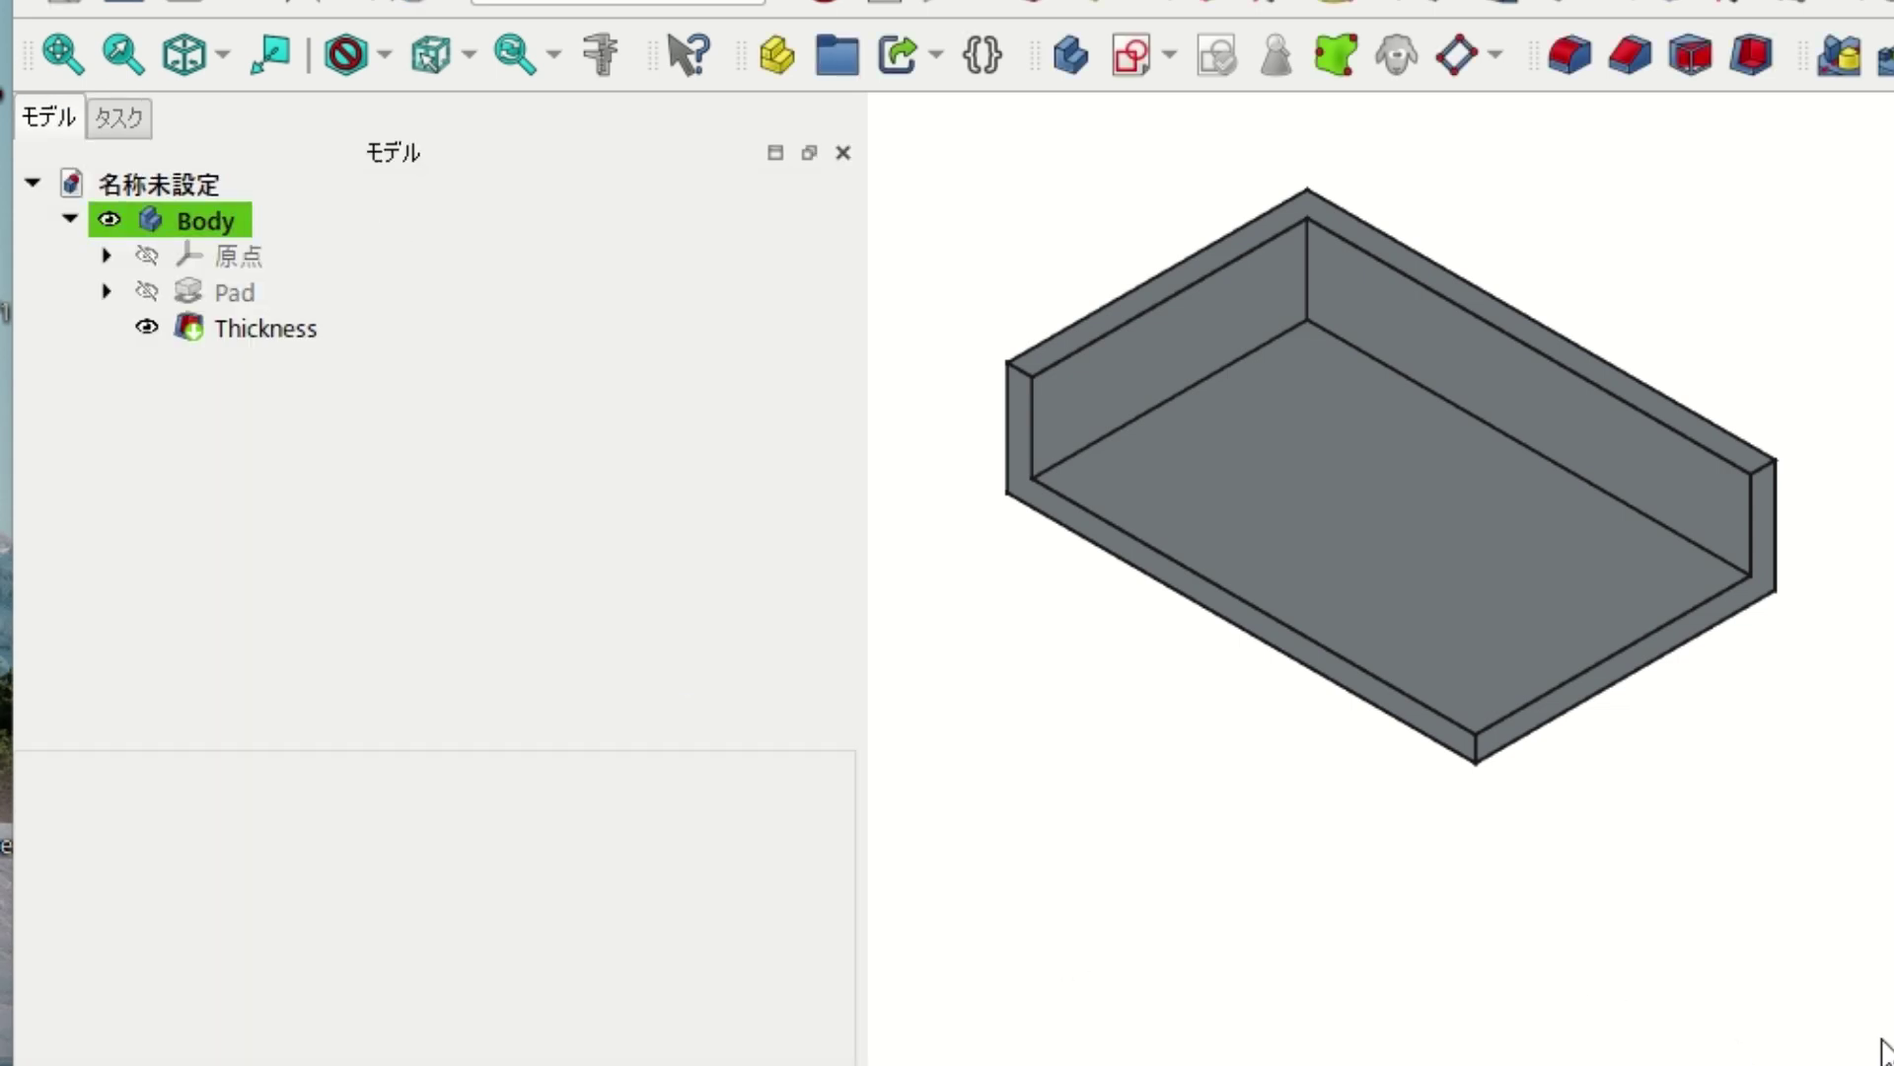